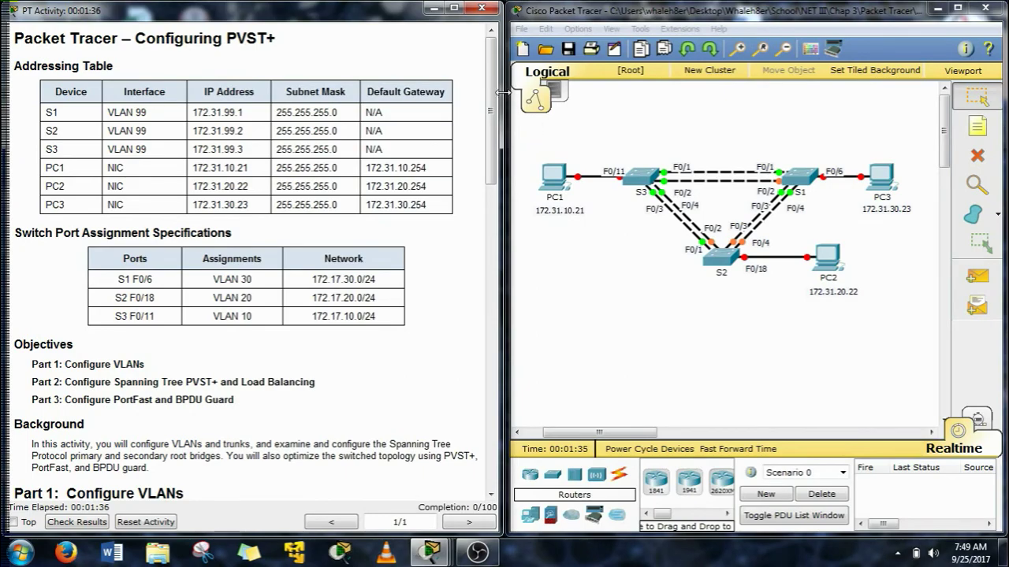
- Scroll the activity instructions to Part 1 and open switch S1's CLI
drag(495, 92, 500, 262)
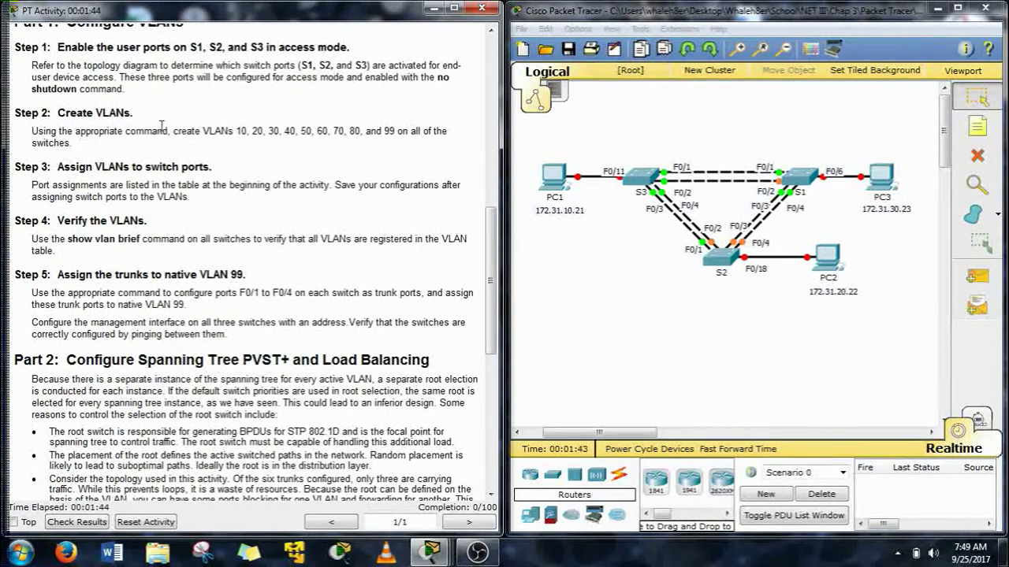
scroll(173, 143, up, 1)
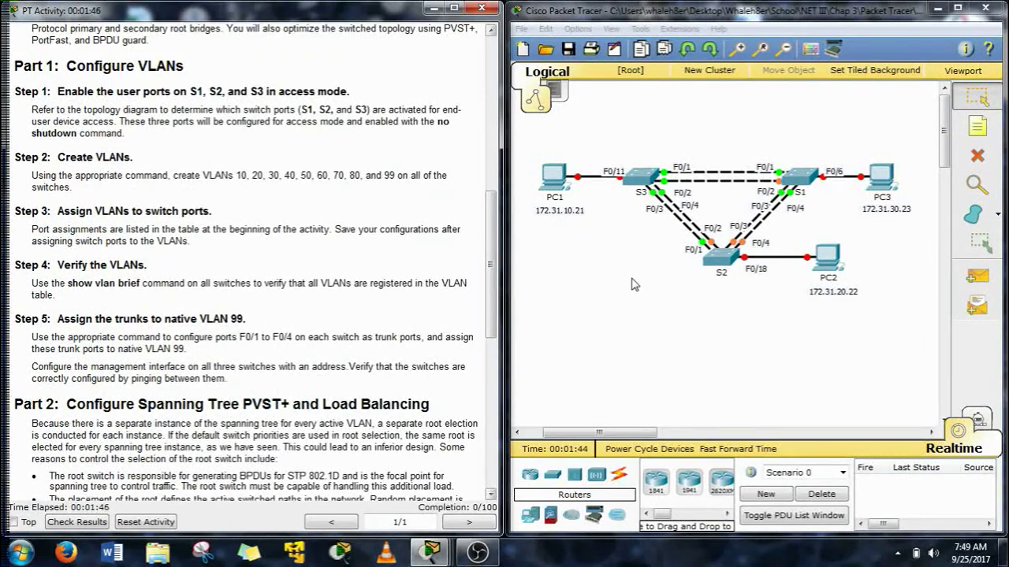
click(780, 186)
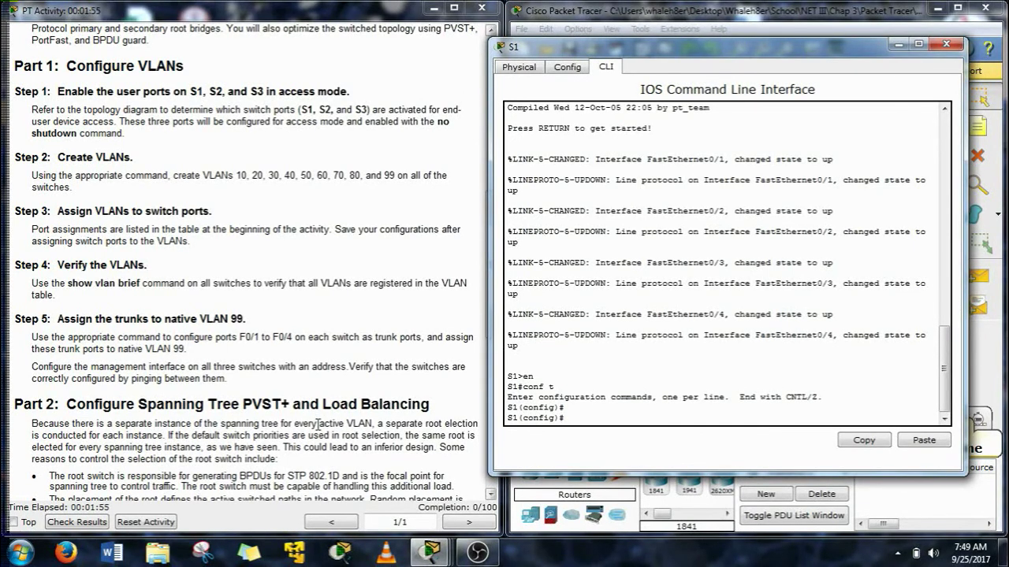
- Set S1's VTP domain to CCNA and its VTP mode to server
text(do)
key(Tab)
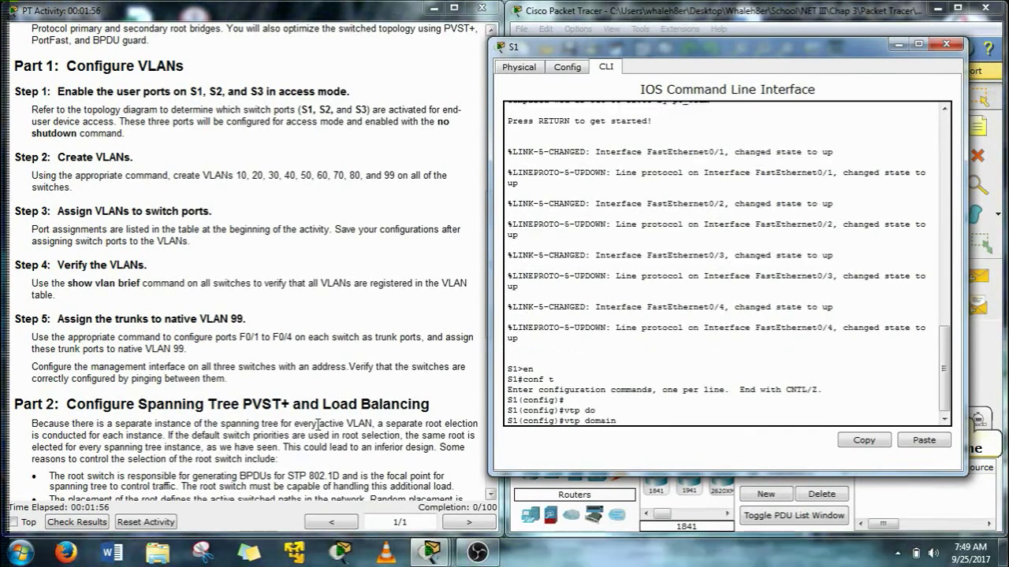
text(CCNA)
key(Return)
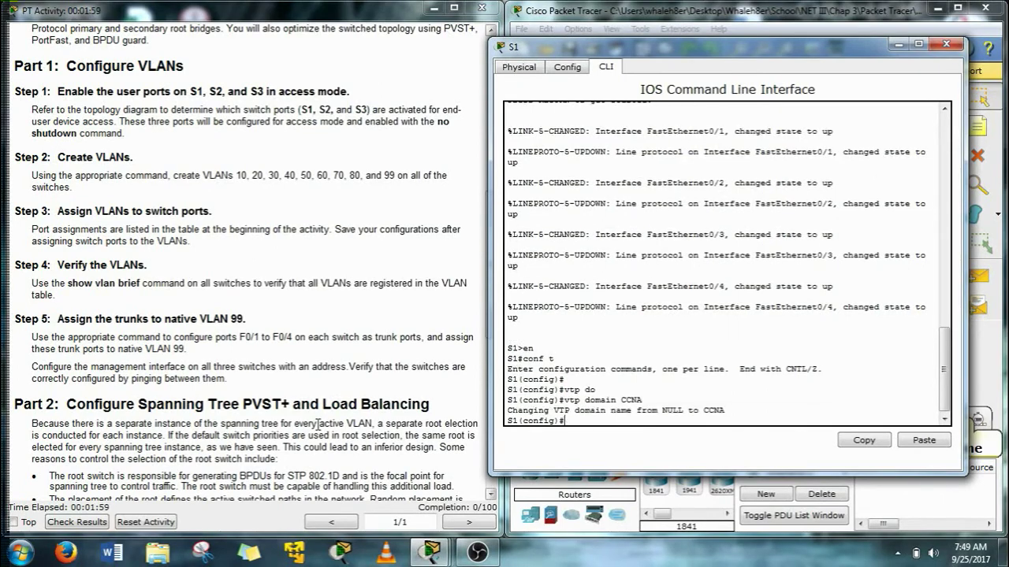
text(vtp mor)
key(Tab)
key(BackSpace)
key(Tab)
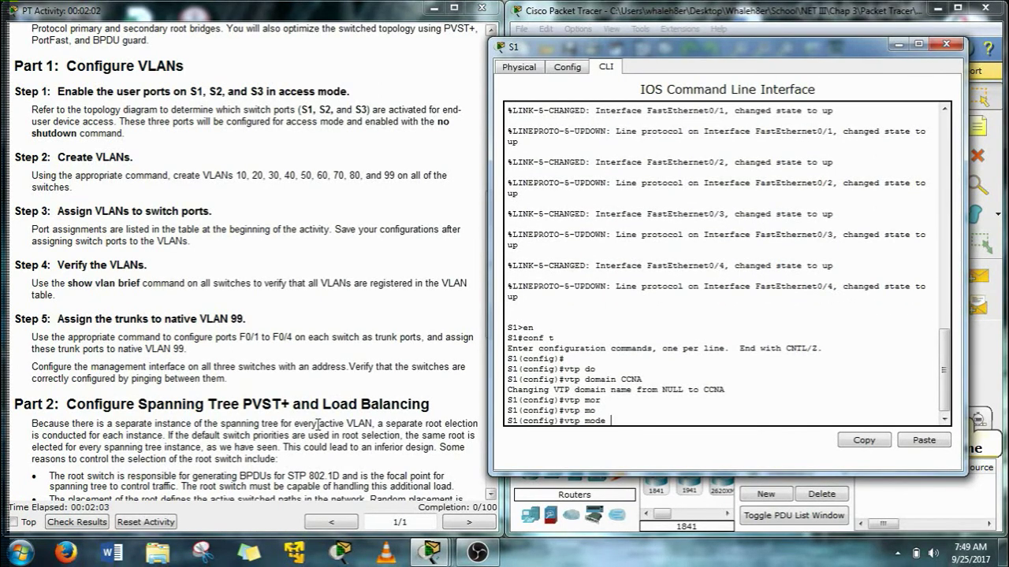
text(ser)
key(Tab)
key(Return)
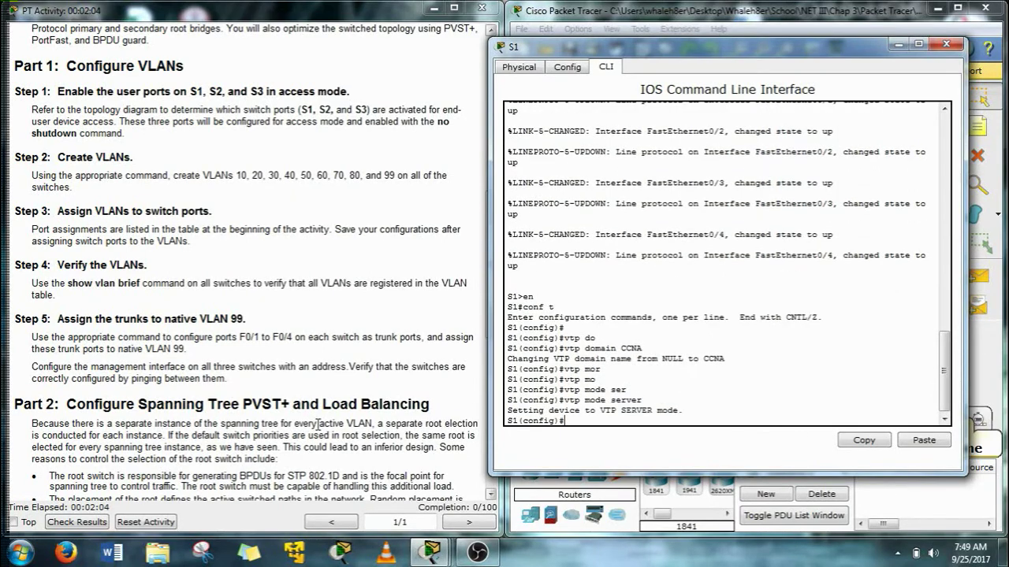
- Create VLANs 10, 20, 30, 40 and 50 on S1
text(vlan 10)
key(Return)
text(vlan 10)
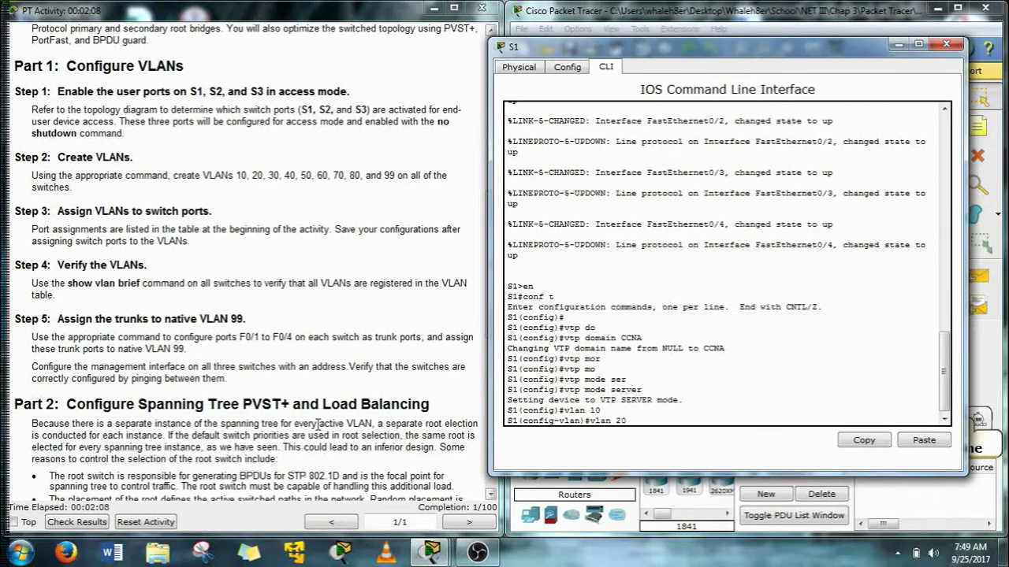
key(Return)
text(vlan 2)
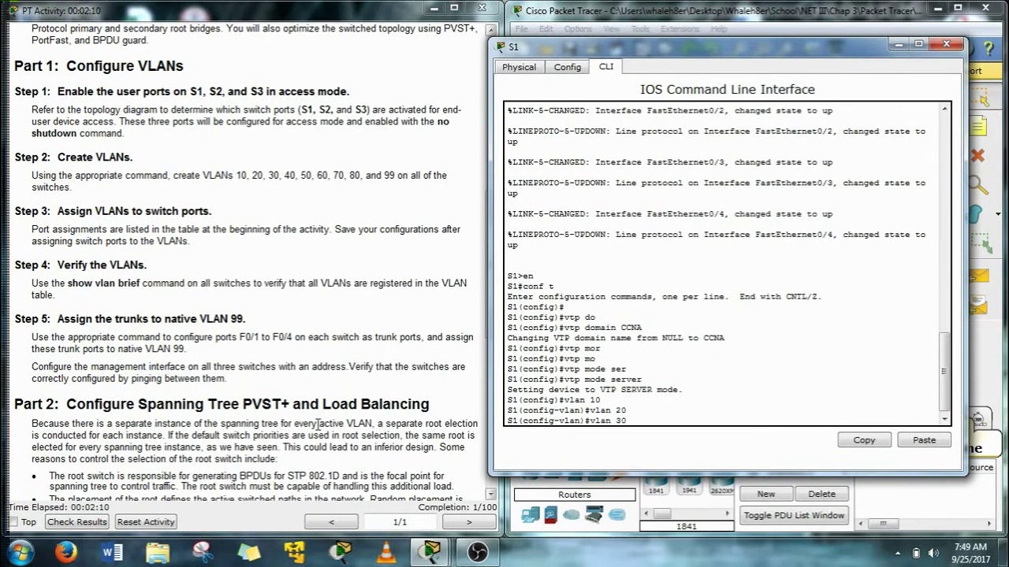
key(Return)
text(vlan)#vlan 4)
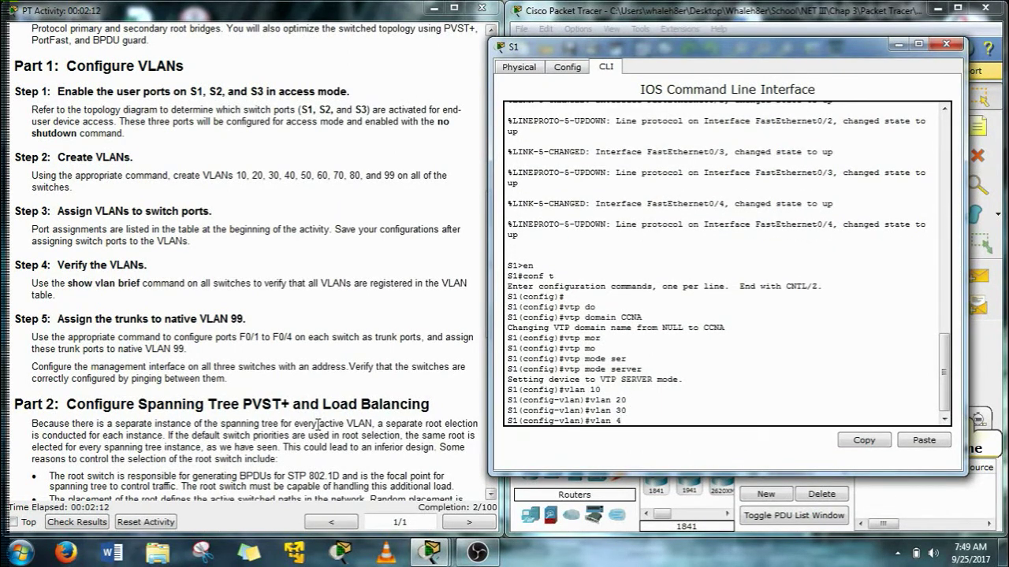
text(0)
key(Return)
text(vlan 50)
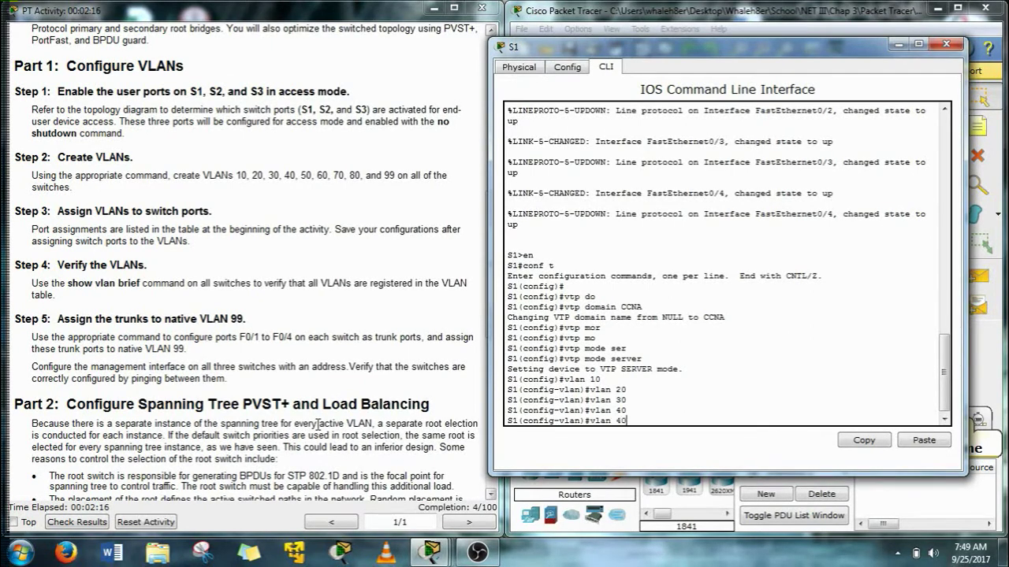
key(Return)
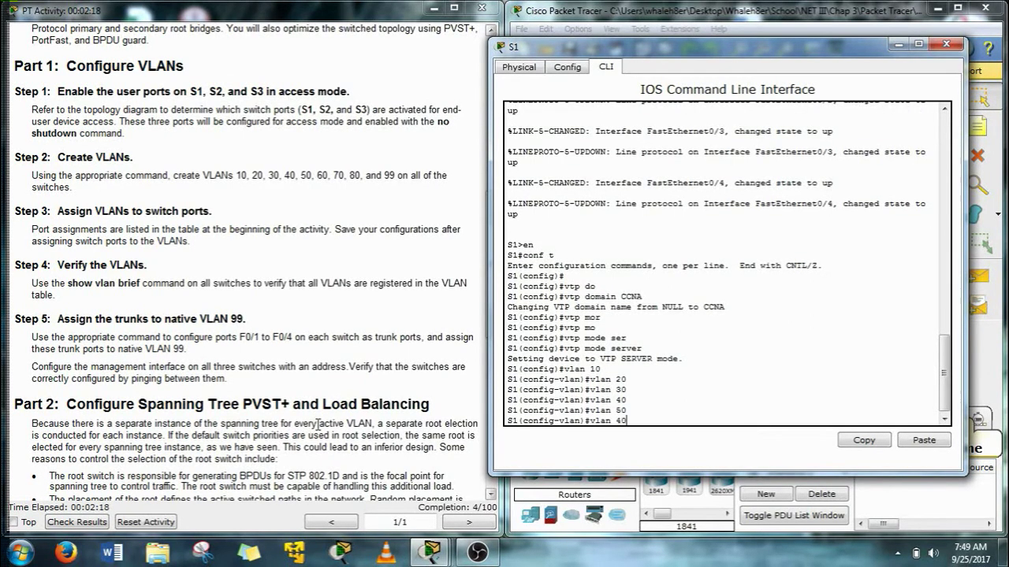
- Create VLANs 60, 70, 80 and 99 on S1, then exit to global configuration
text(vlan 40)
key(BackSpace)
key(BackSpace)
text(60)
key(Return)
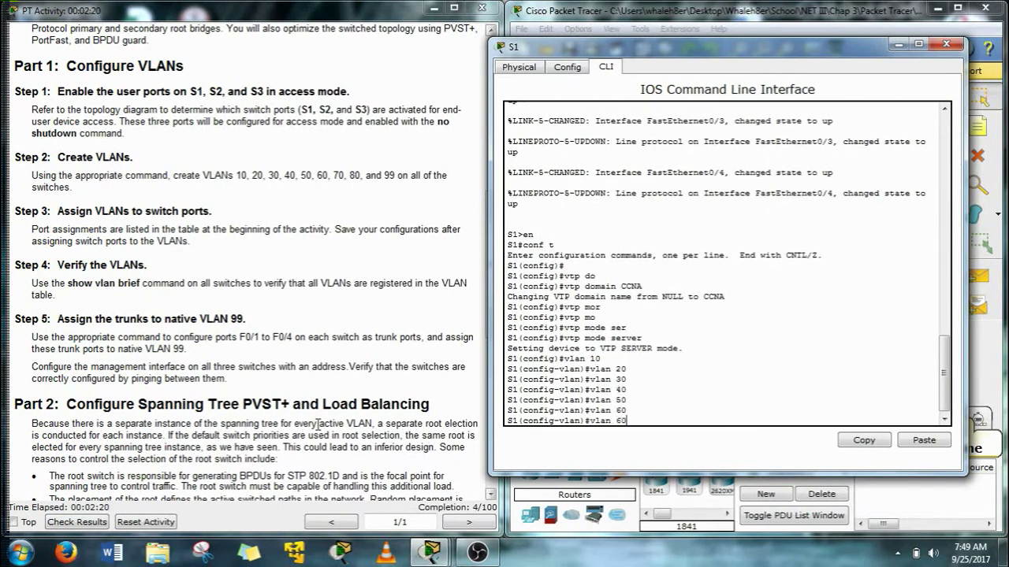
text(vlan 70)
key(Return)
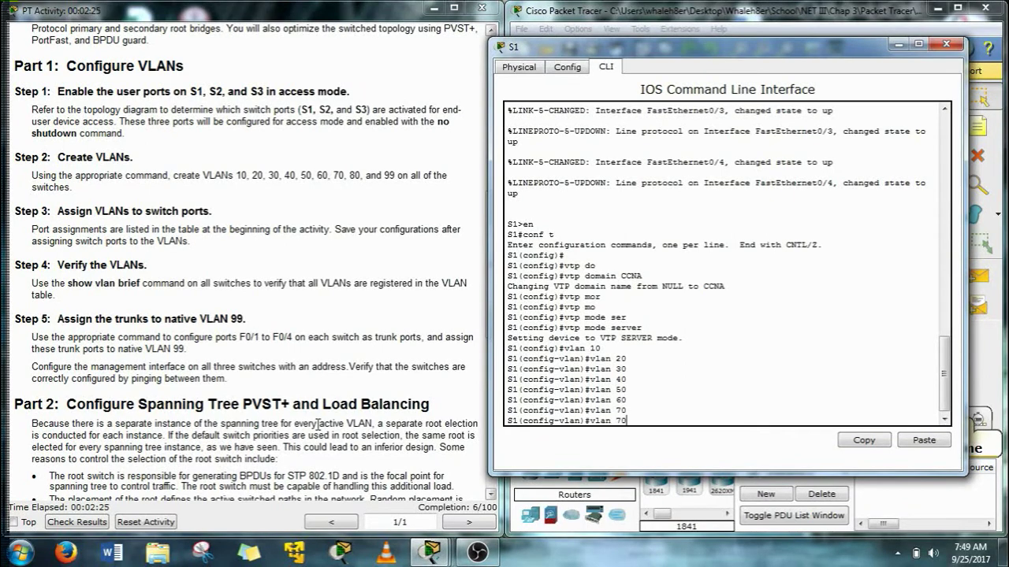
key(BackSpace)
key(BackSpace)
text(80)
key(Return)
key(Up)
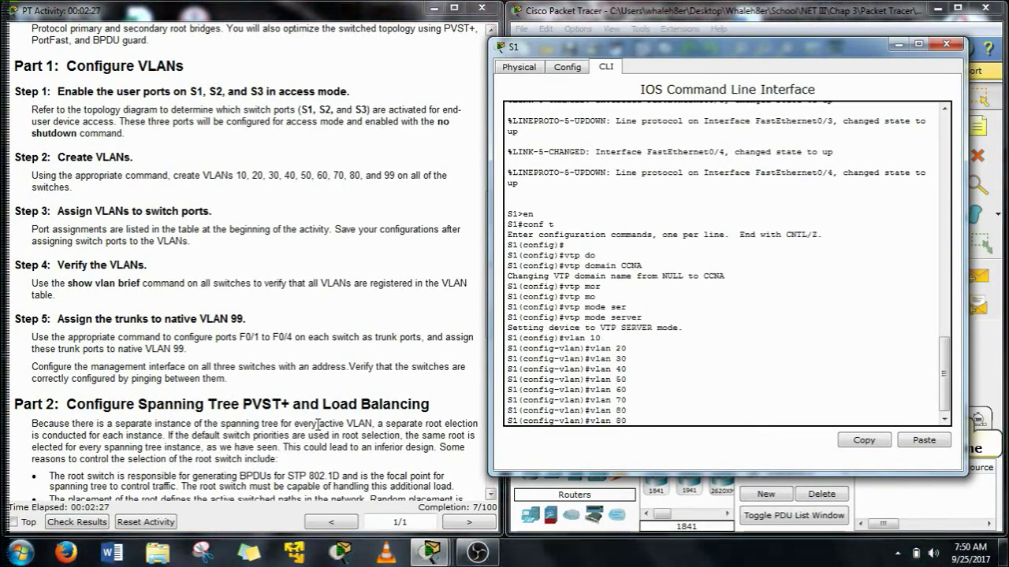
key(BackSpace)
key(BackSpace)
text(99)
key(Return)
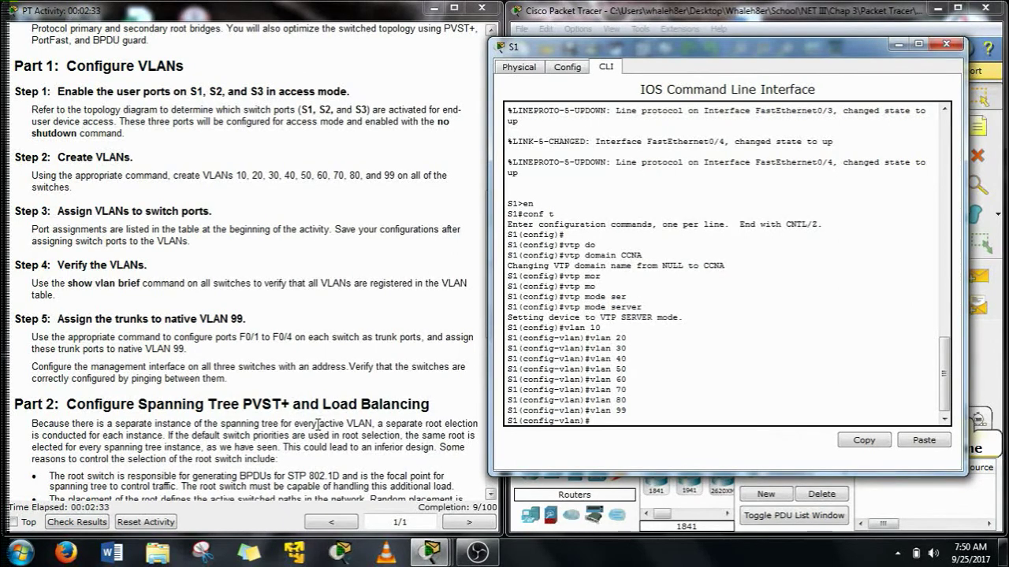
text(exit)
key(Return)
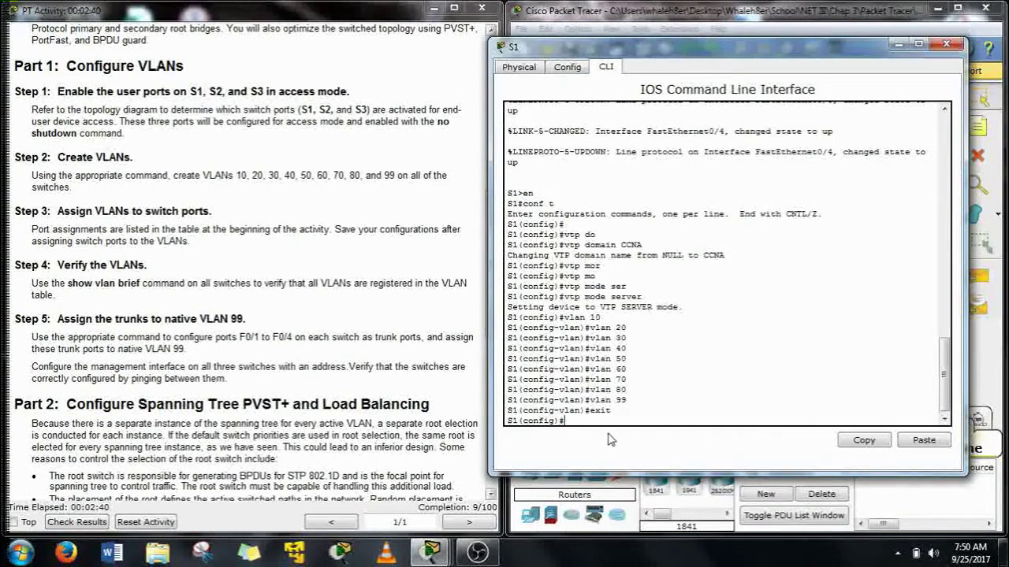
- Select S1's interface F0/6 and enable it with no shut
click(489, 238)
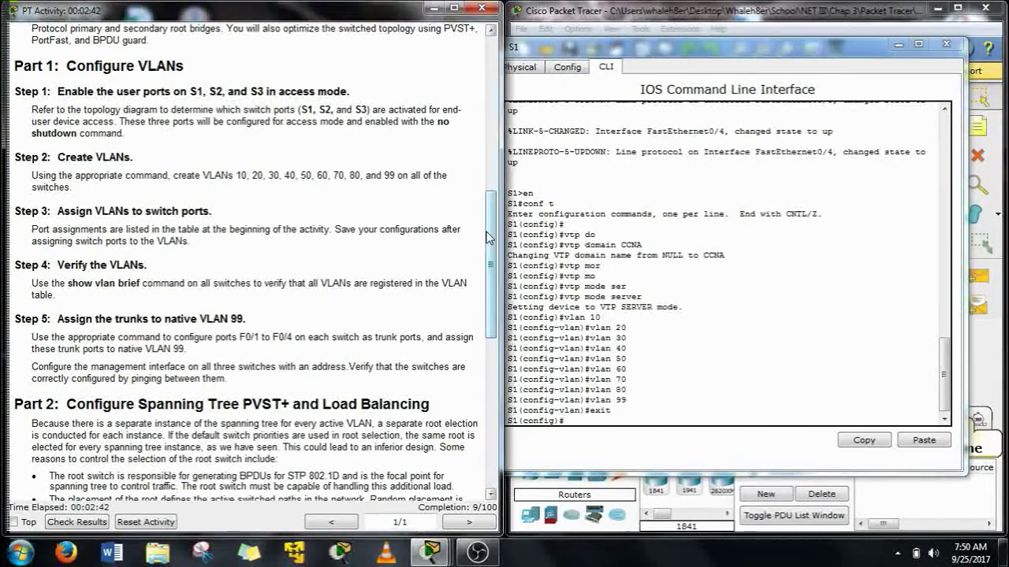
drag(488, 238, 455, 145)
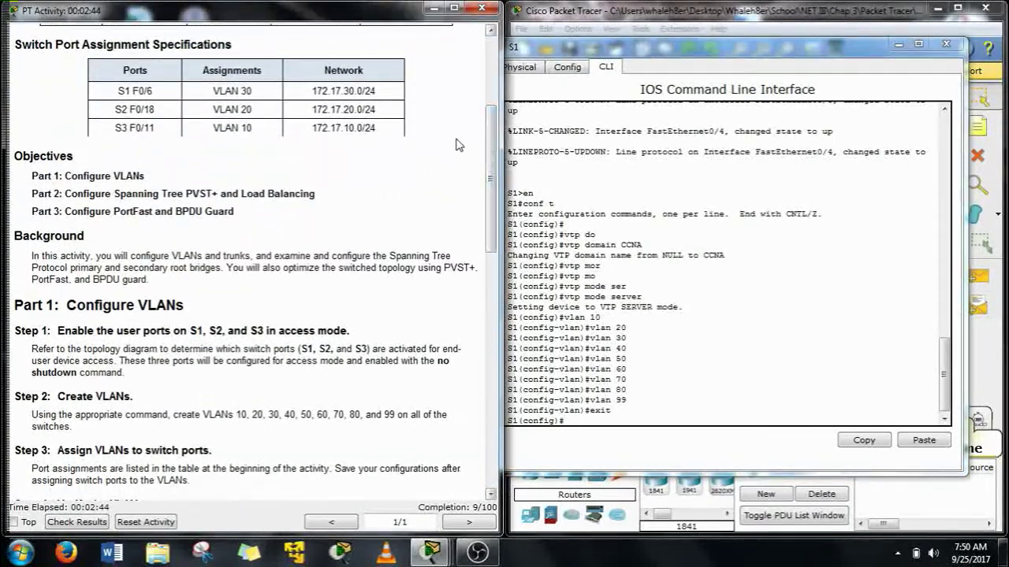
drag(698, 56, 250, 145)
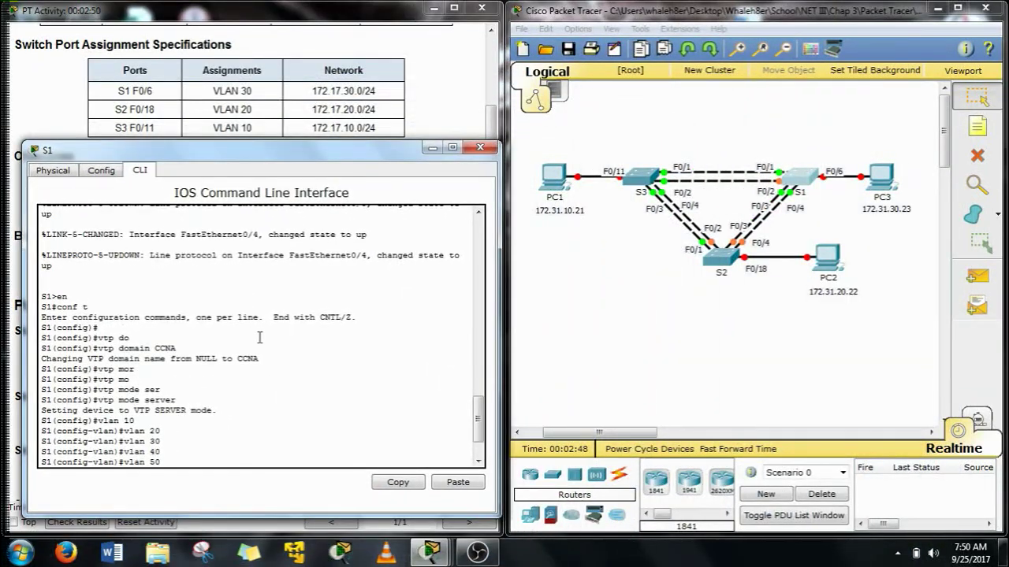
scroll(260, 338, down, 2)
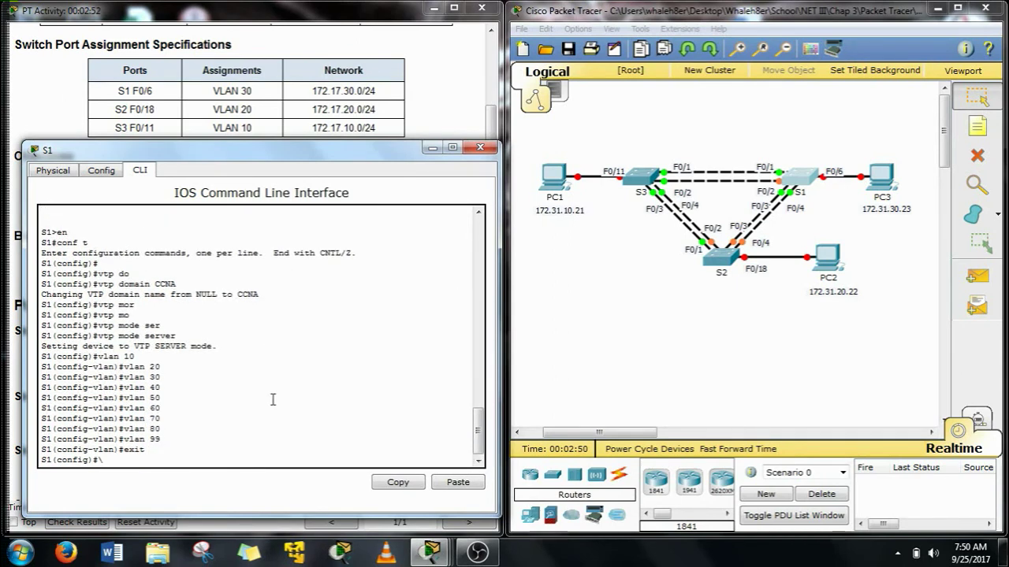
key(Return)
key(Return)
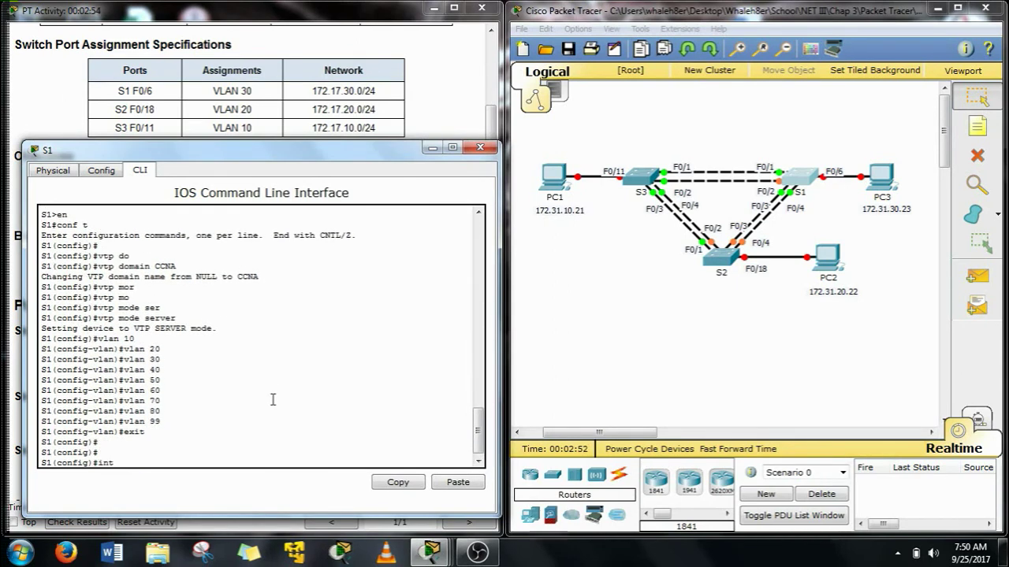
text(int f0/6)
key(Return)
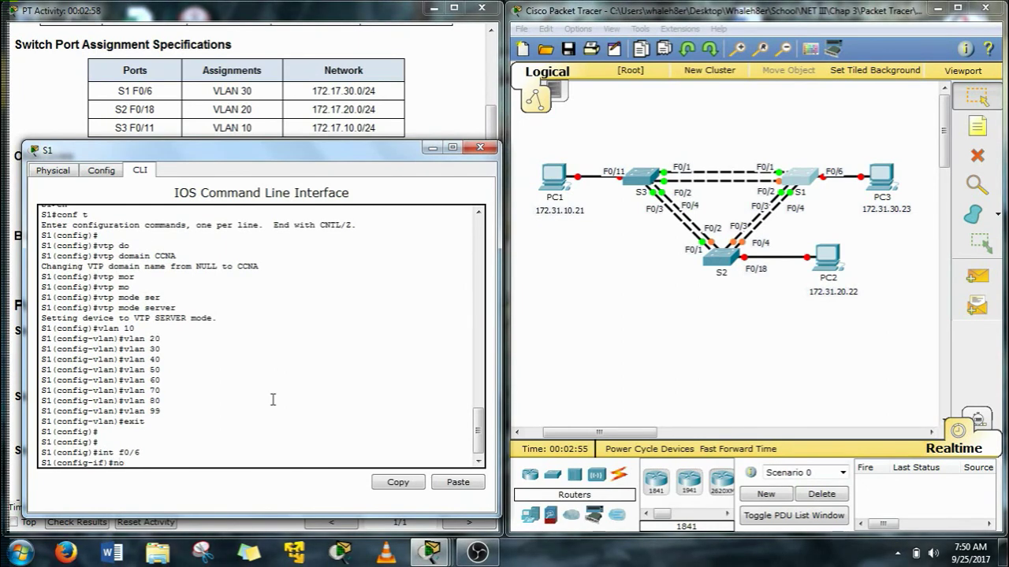
text(no shut)
key(Return)
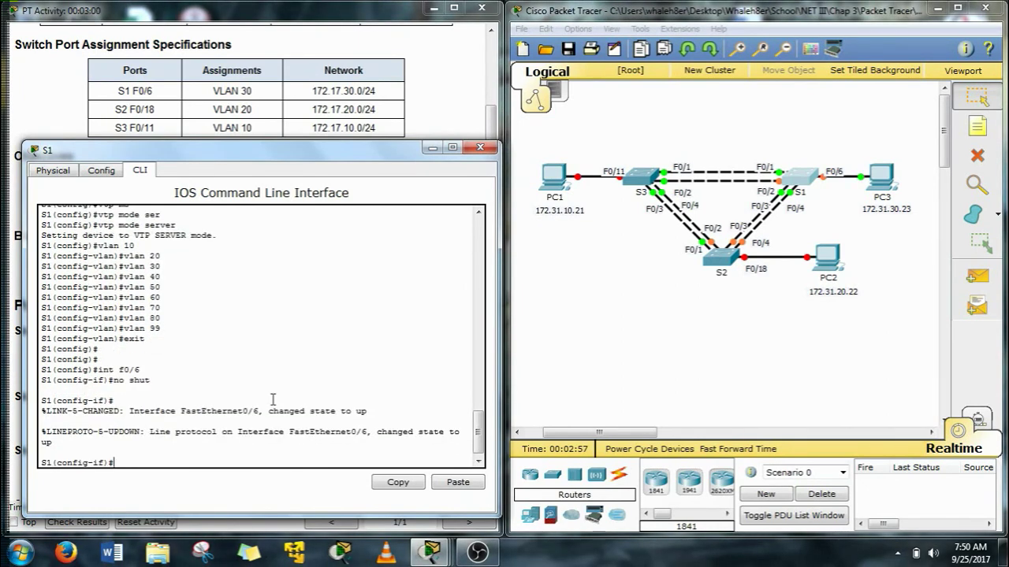
- Make F0/6 an access port in VLAN 30 and leave interface configuration
text(sw)
key(Tab)
text(m)
key(Tab)
text(a)
key(Tab)
key(Return)
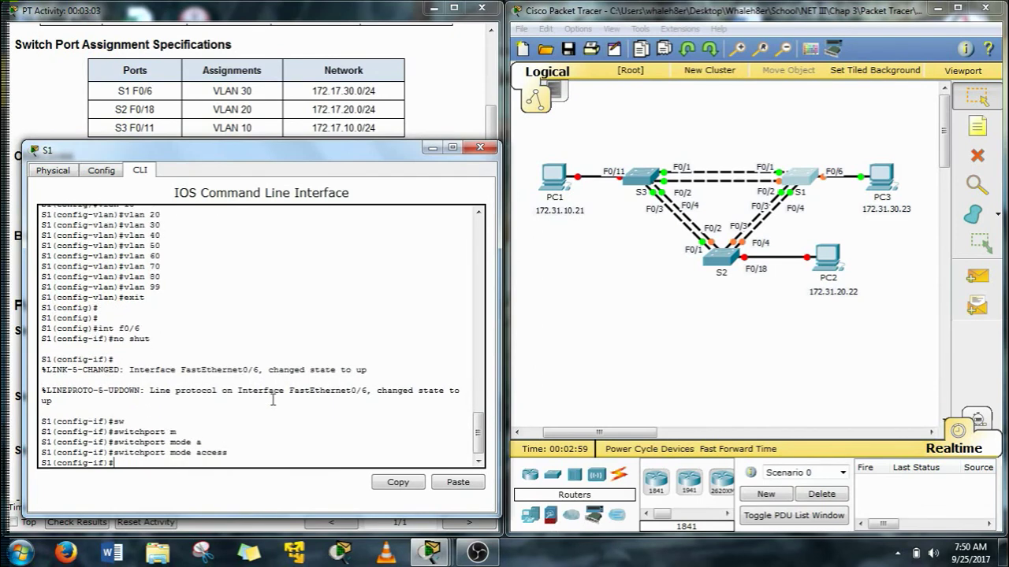
text(sw)
key(Tab)
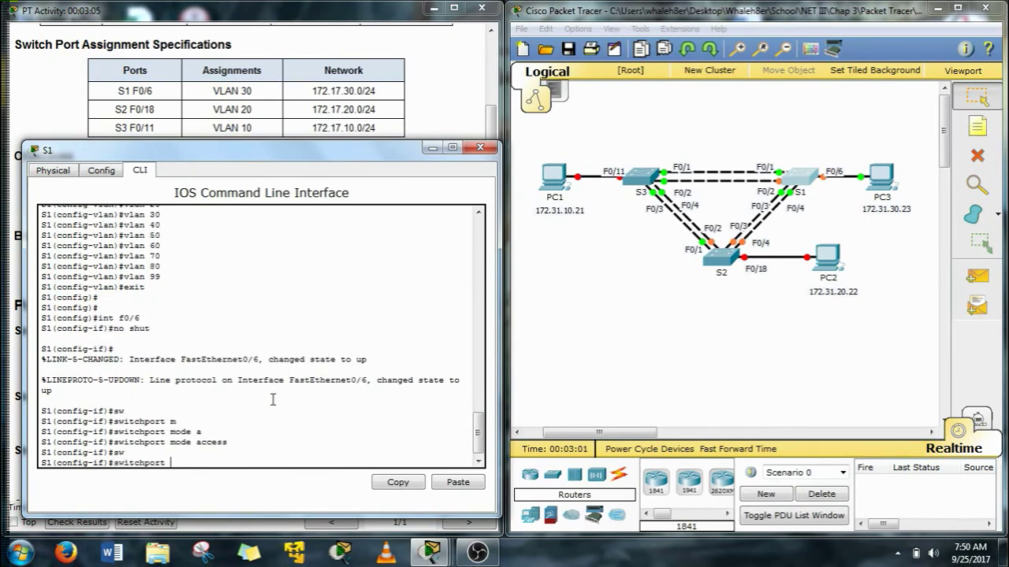
text(ac)
key(Tab)
text(vl)
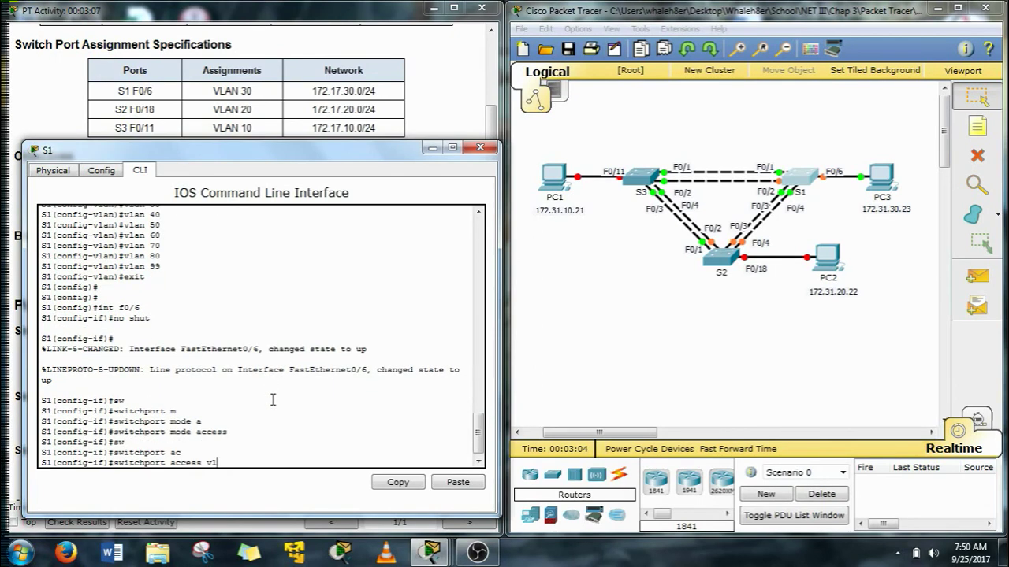
key(Tab)
text(3)
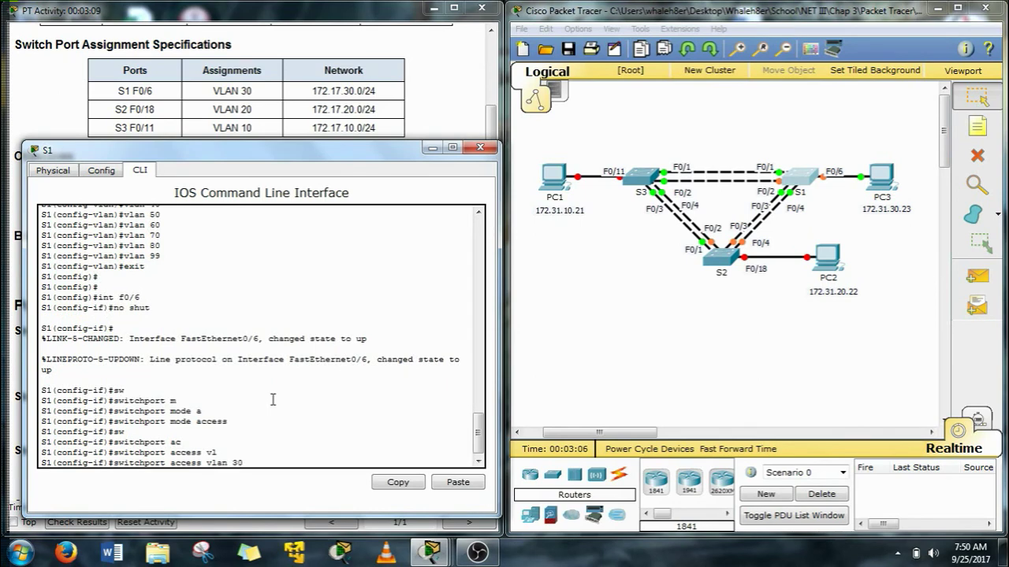
text(0)
key(Return)
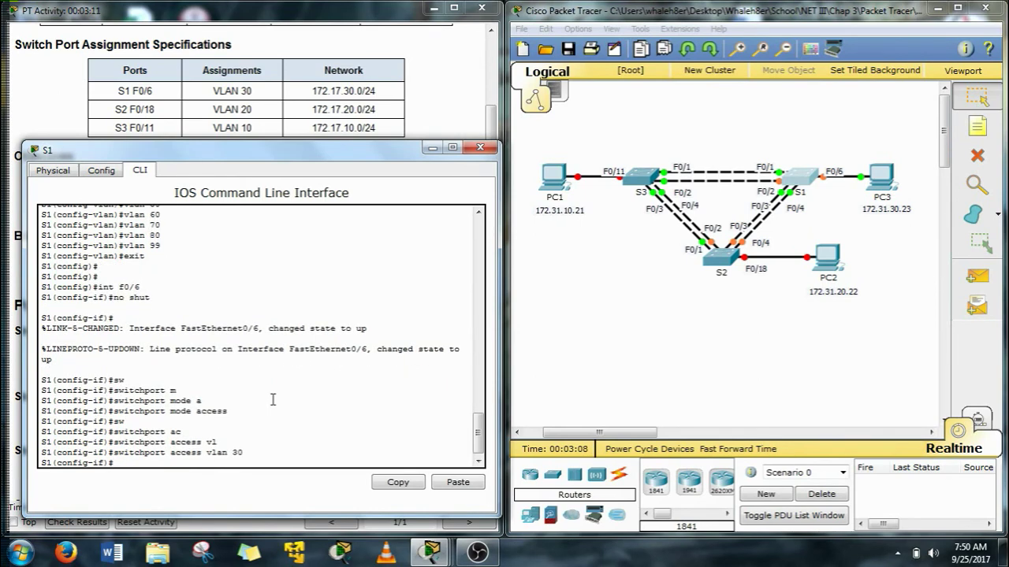
key(Return)
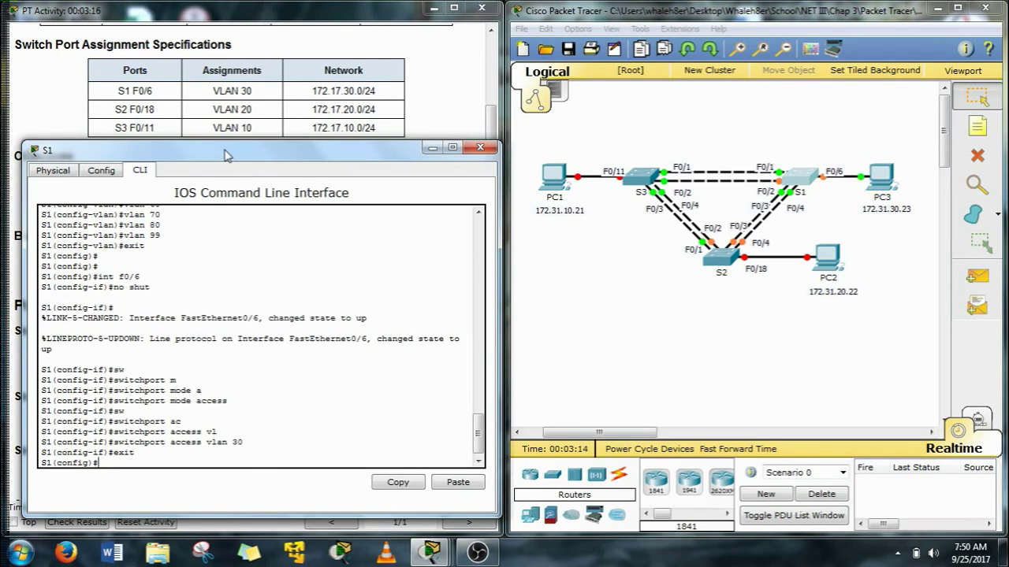
drag(225, 155, 721, 119)
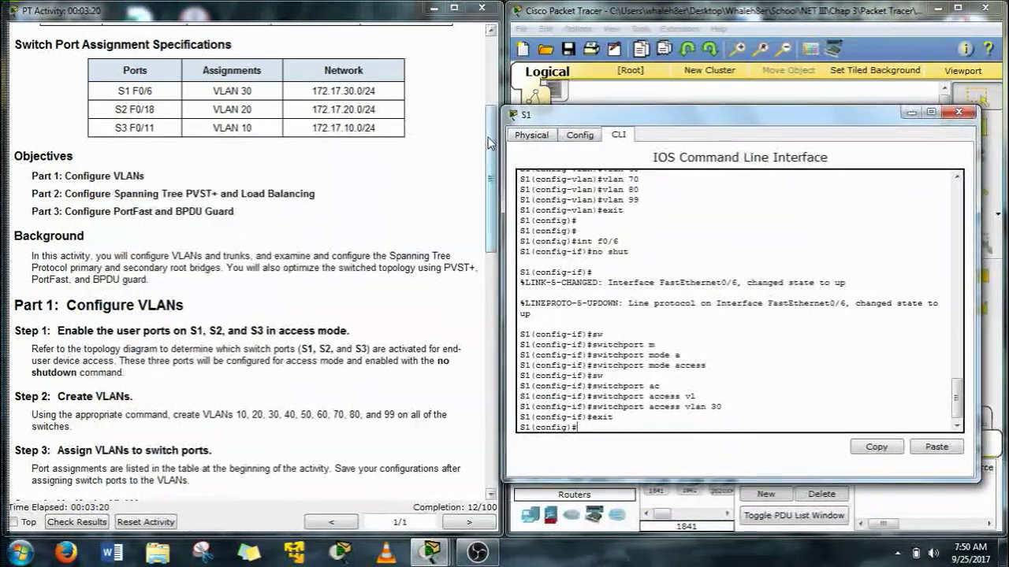
- Set S1's ports F0/1 through F0/4 to trunk mode
drag(489, 142, 488, 197)
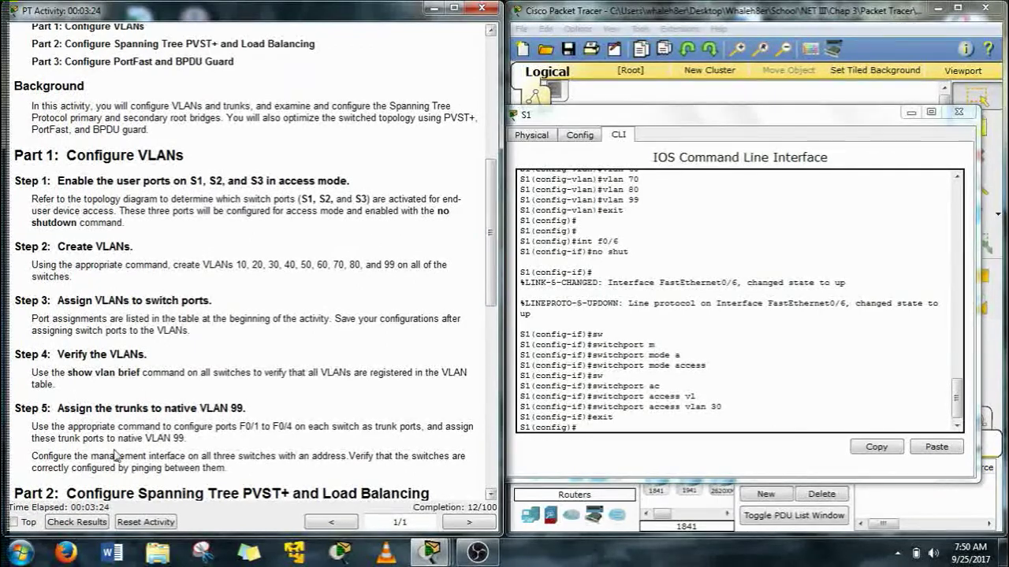
drag(677, 125, 180, 115)
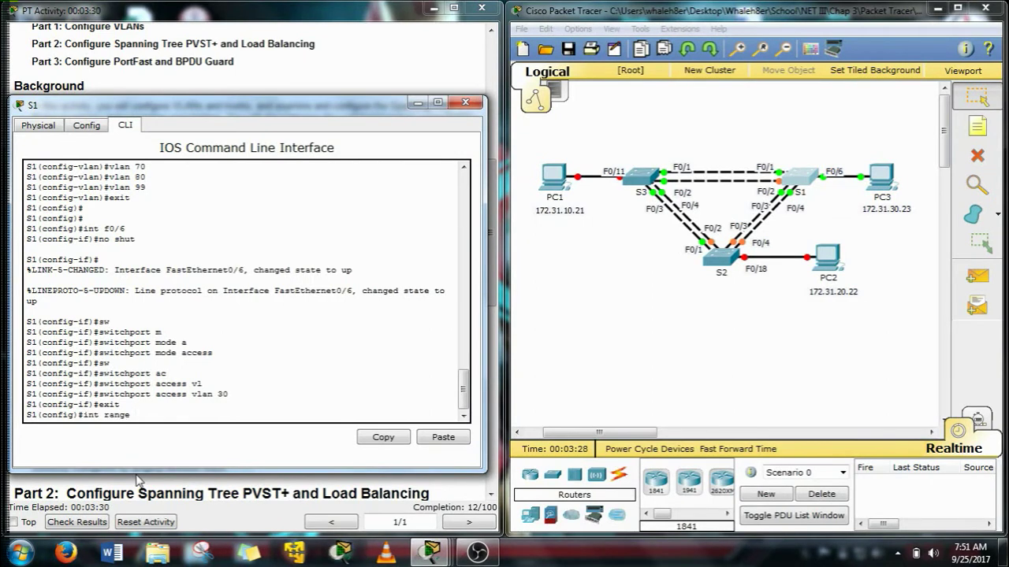
key(Return)
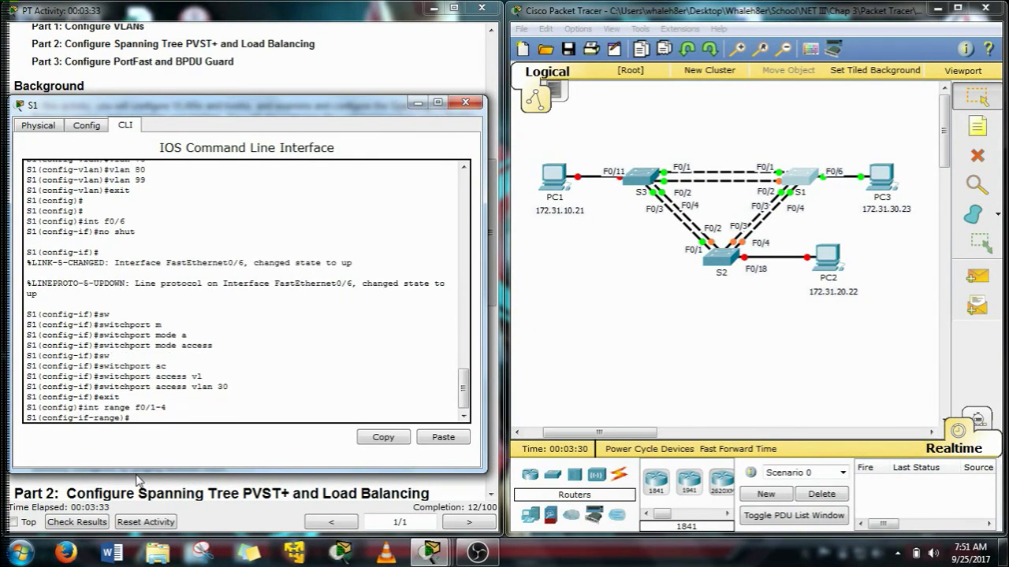
text(sw)
key(Tab)
text(m)
key(Tab)
text(tr)
key(Tab)
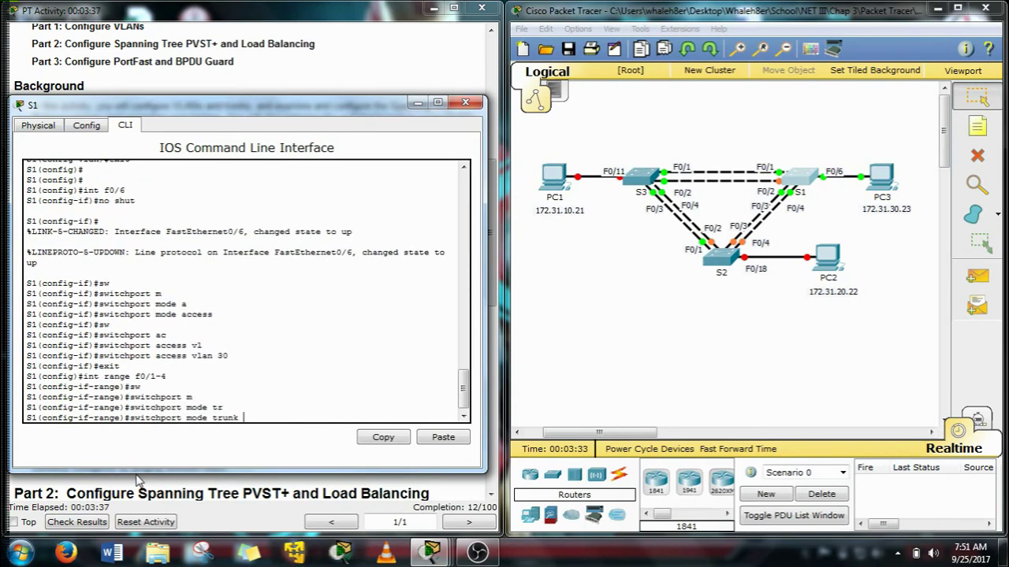
key(Return)
text(sw)
- Give the trunks native VLAN 99, exit, and close S1's window
key(Tab)
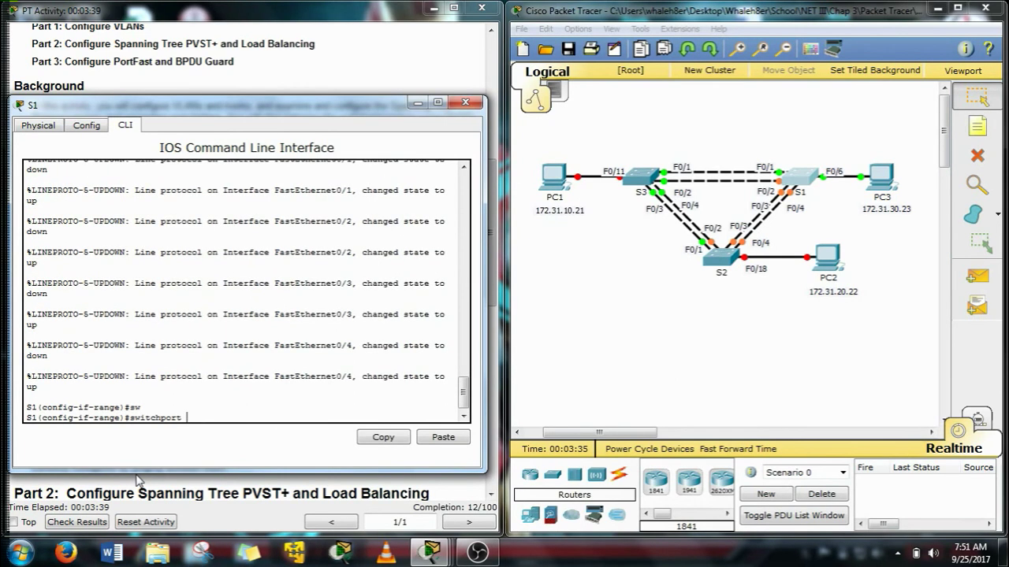
text(tr)
key(Tab)
text(n)
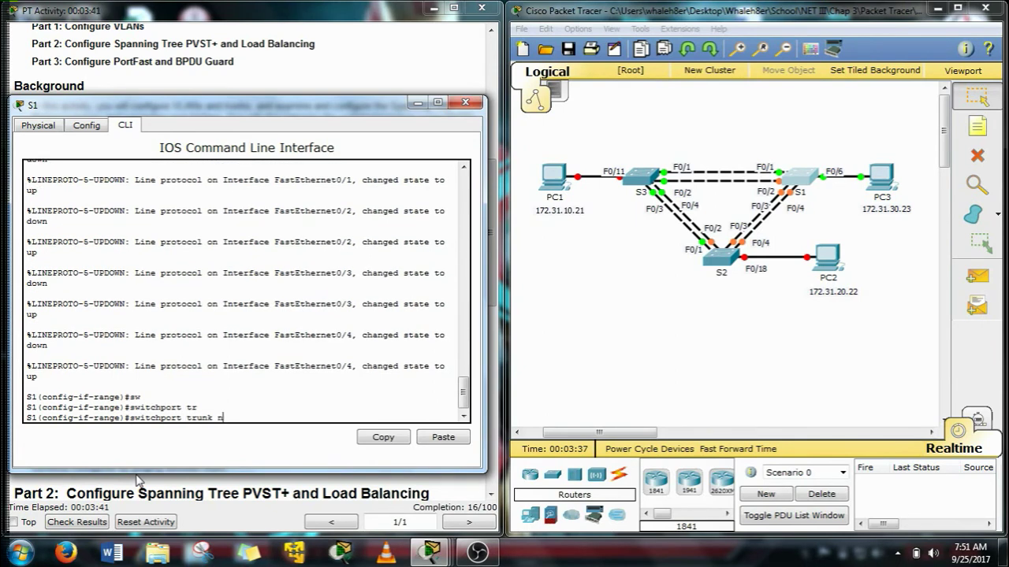
key(Tab)
text(v)
key(Tab)
text(99)
key(Return)
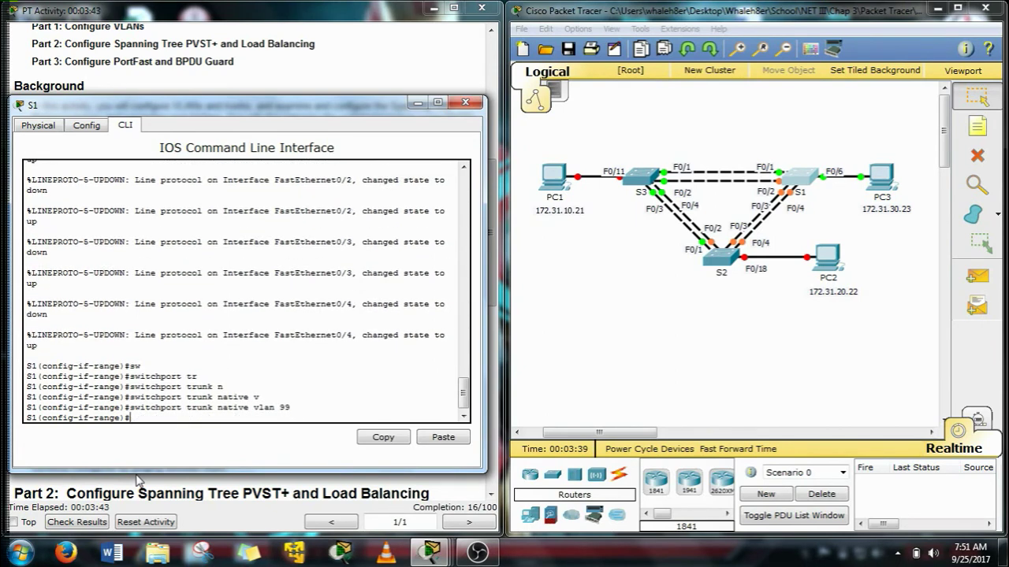
text(exit)
key(Return)
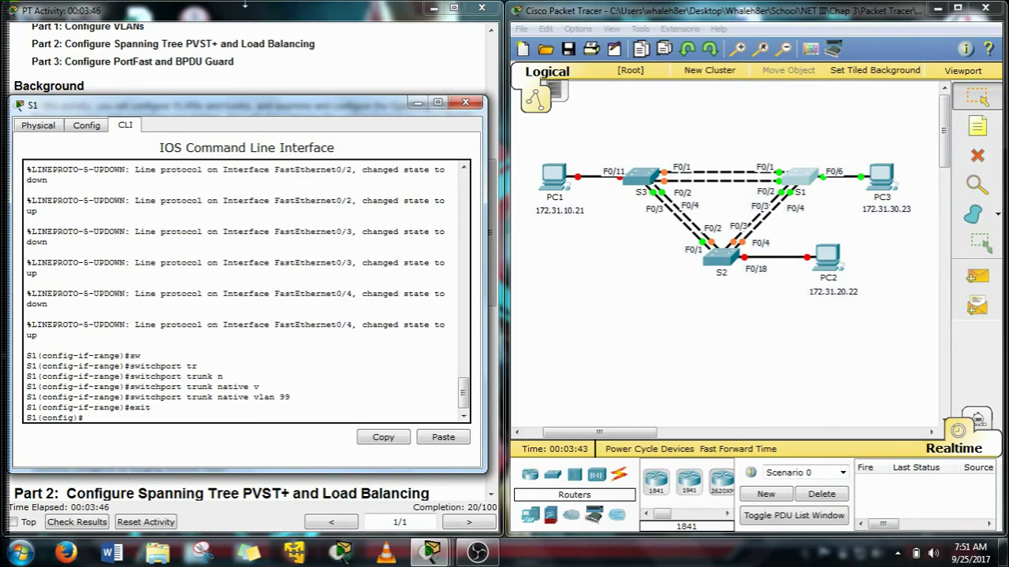
drag(221, 108, 726, 136)
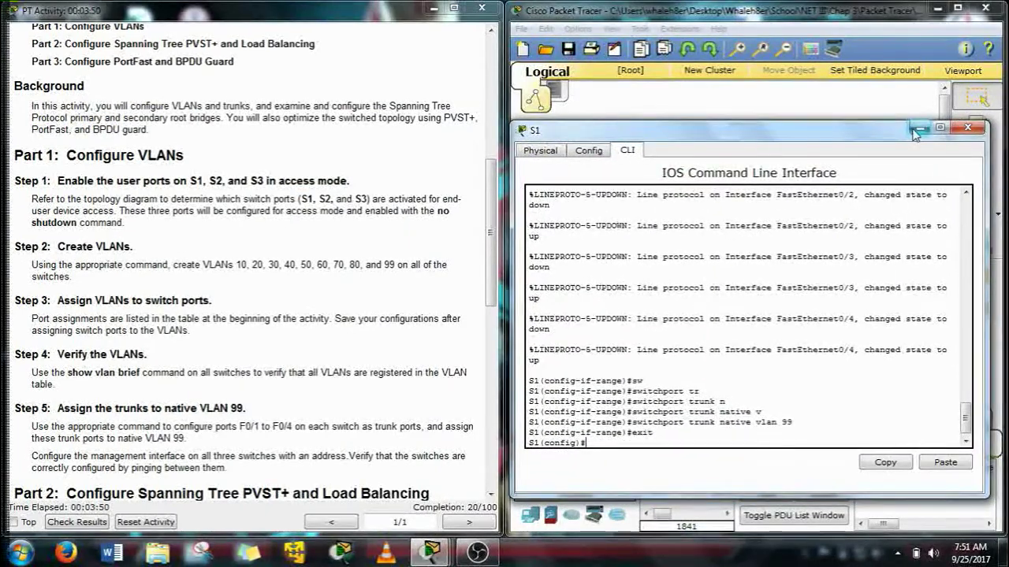
click(920, 130)
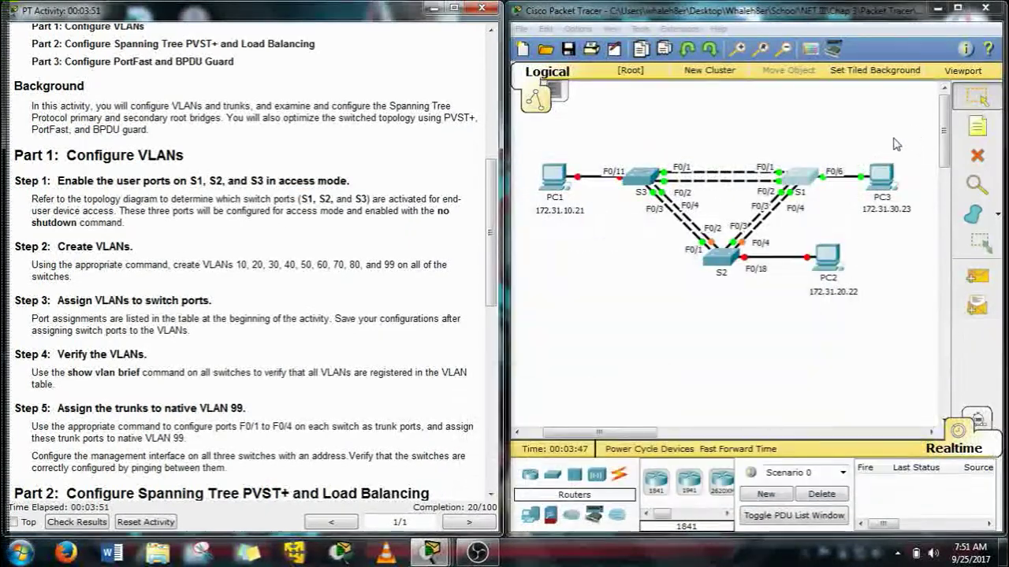
- Open S3's CLI and enter global configuration mode with en and conf t
click(642, 175)
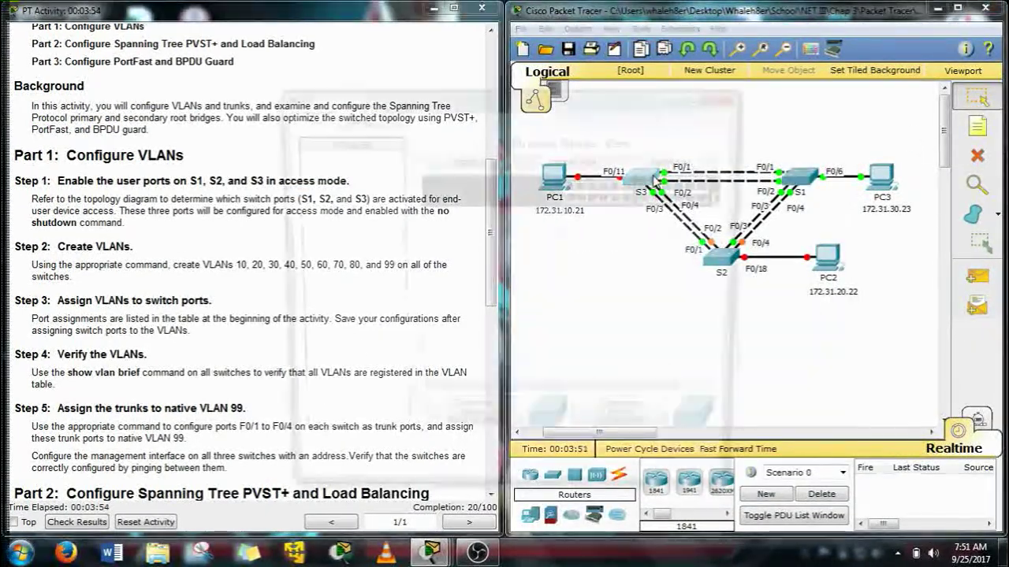
drag(506, 106, 739, 77)
click(620, 85)
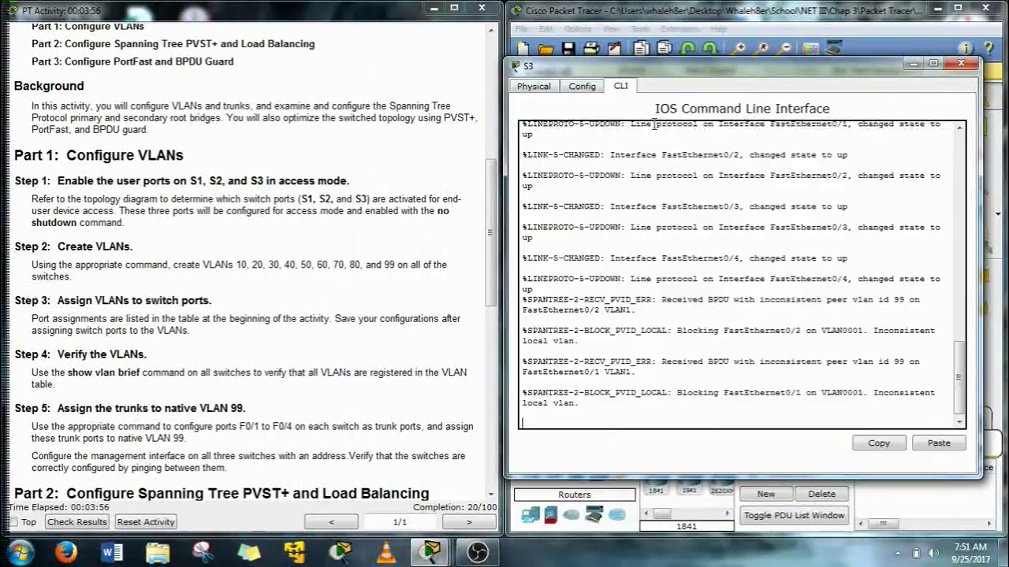
key(Return)
text(en)
key(Return)
text(conf t)
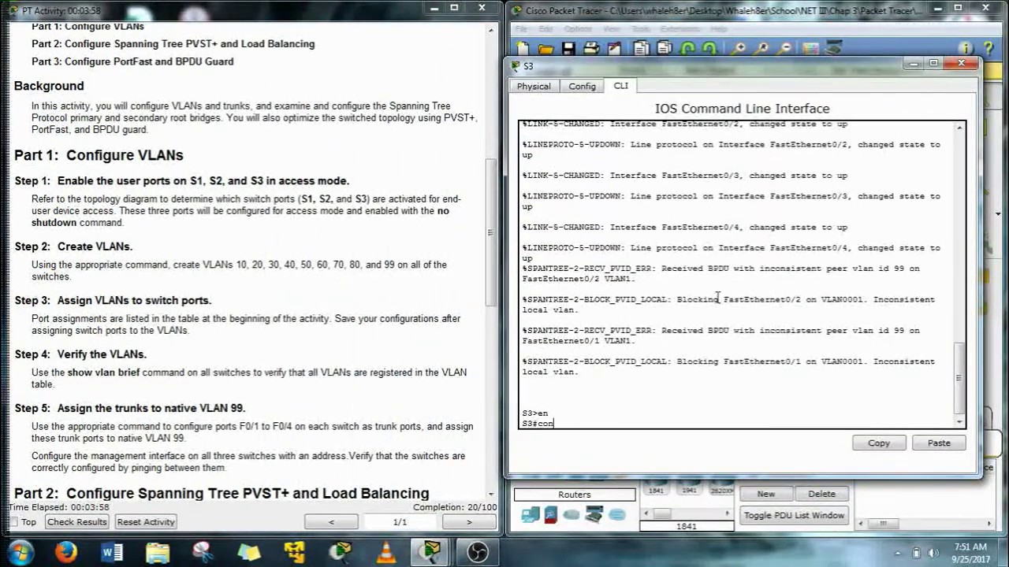
key(Return)
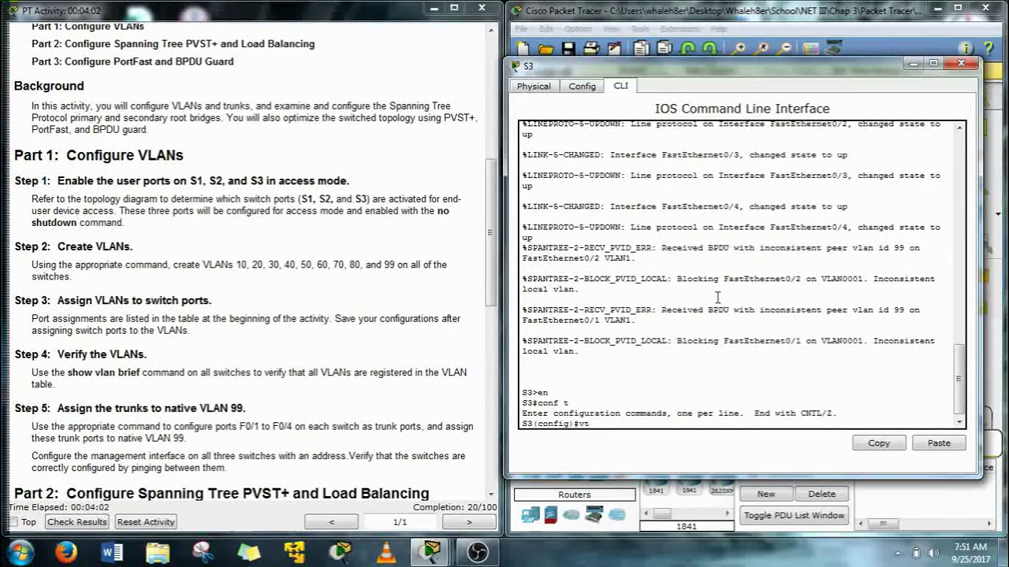
- Set S3 to VTP client mode in domain CCNA
text(vtp m)
key(Tab)
text(c)
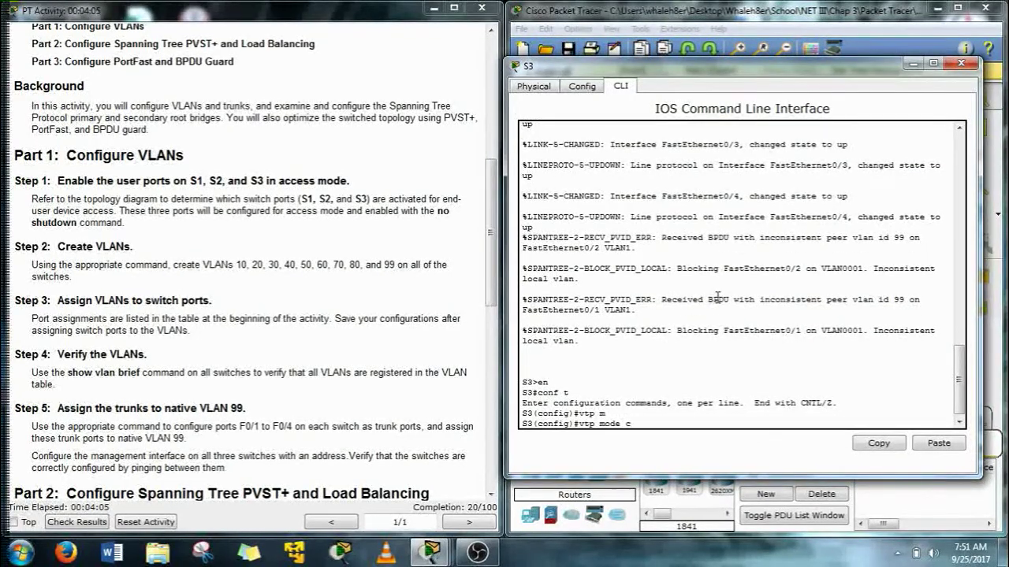
key(Tab)
key(Return)
text(vtp)
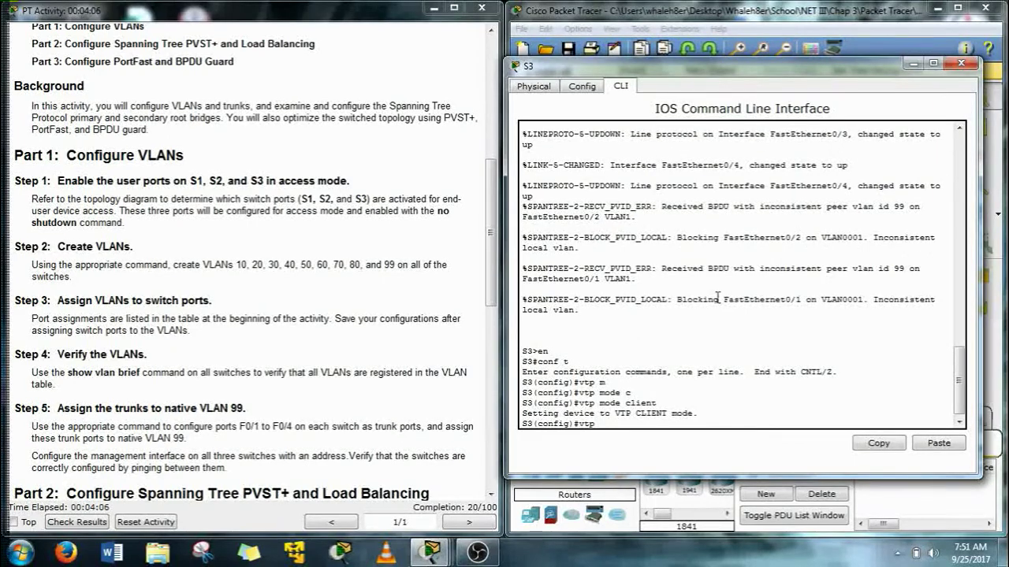
text( d)
key(Tab)
text(CCNA)
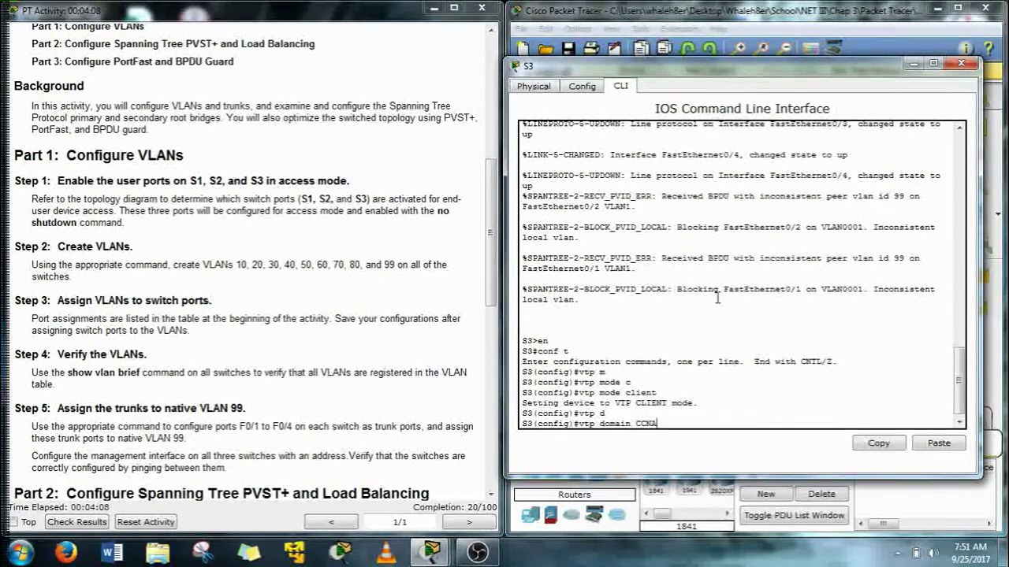
key(Return)
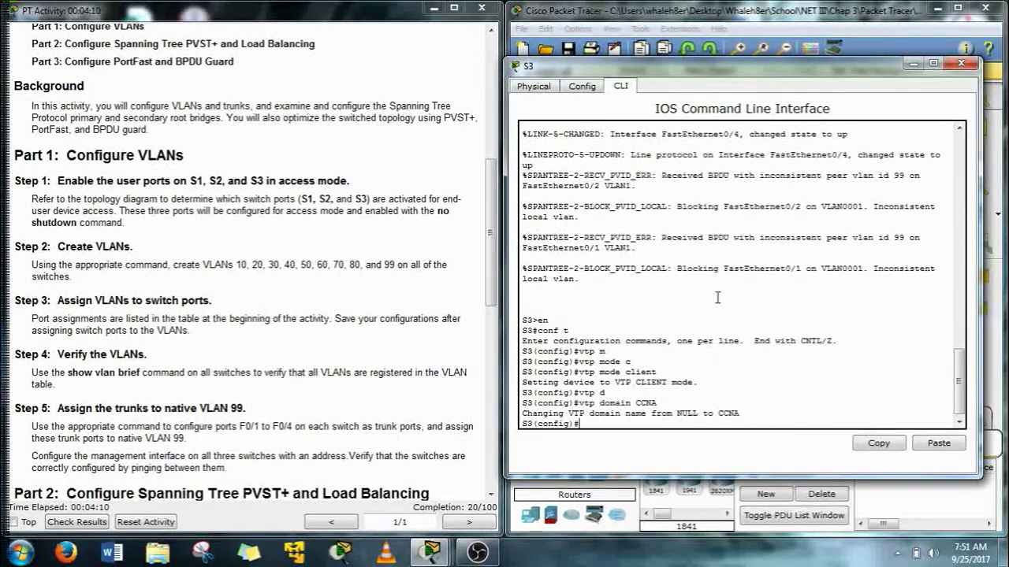
text(int f0)
- Select S3's interface F0/11 and enable it with no shutdown
drag(709, 72, 190, 166)
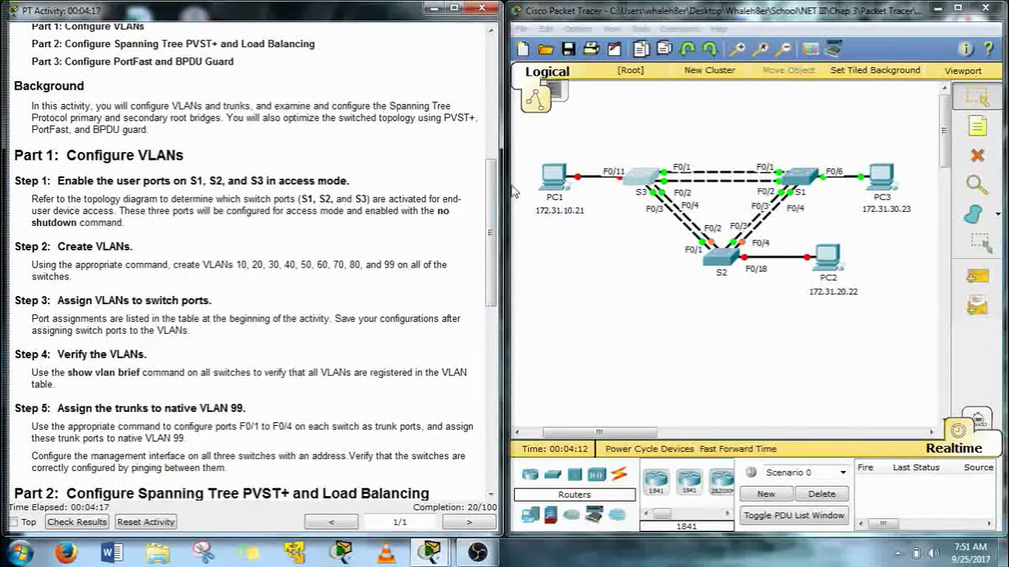
scroll(490, 193, up, 3)
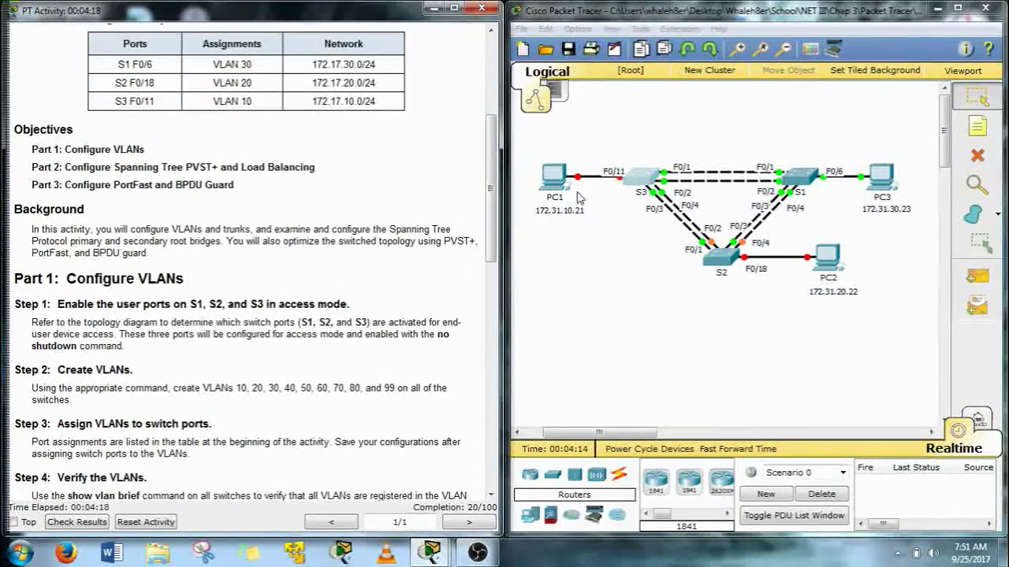
click(633, 179)
drag(326, 162, 319, 143)
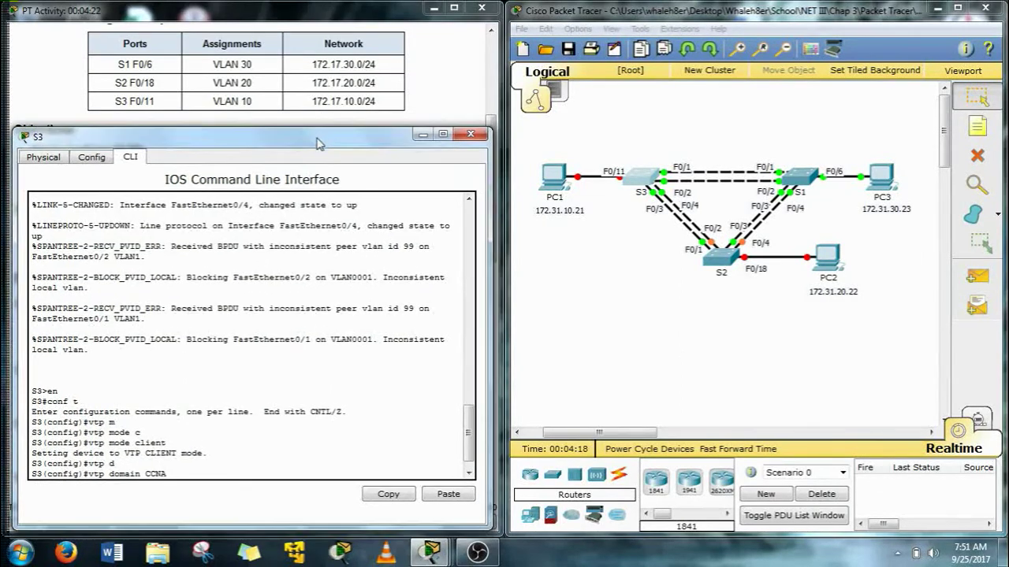
key(Return)
text(int f0)
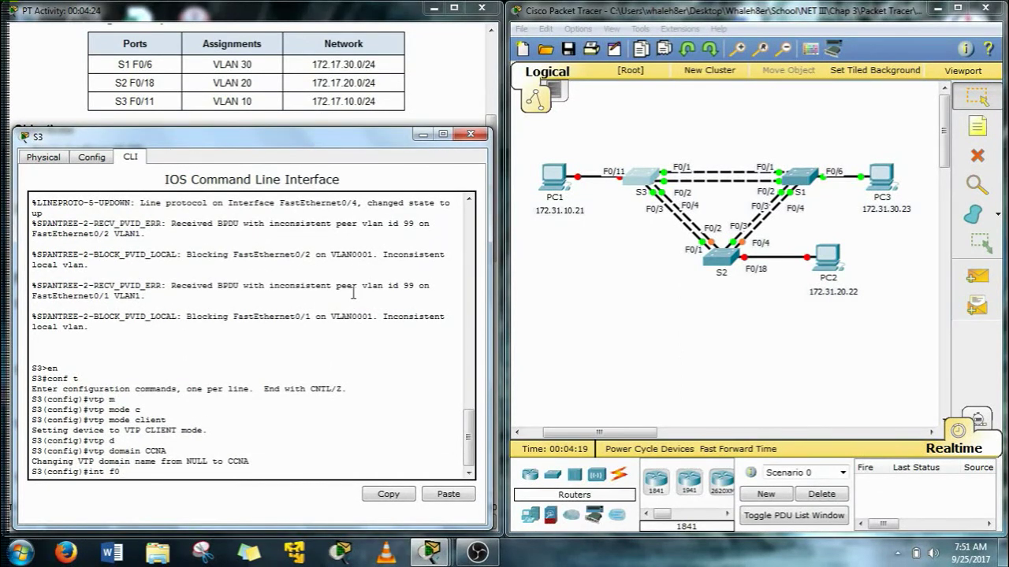
text(/11)
key(Return)
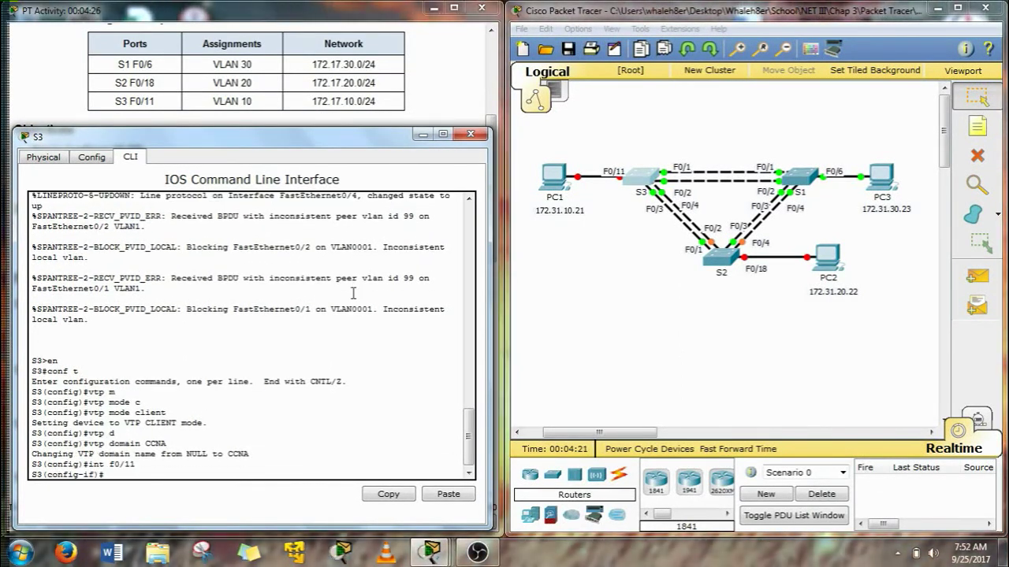
text(no sh)
key(Tab)
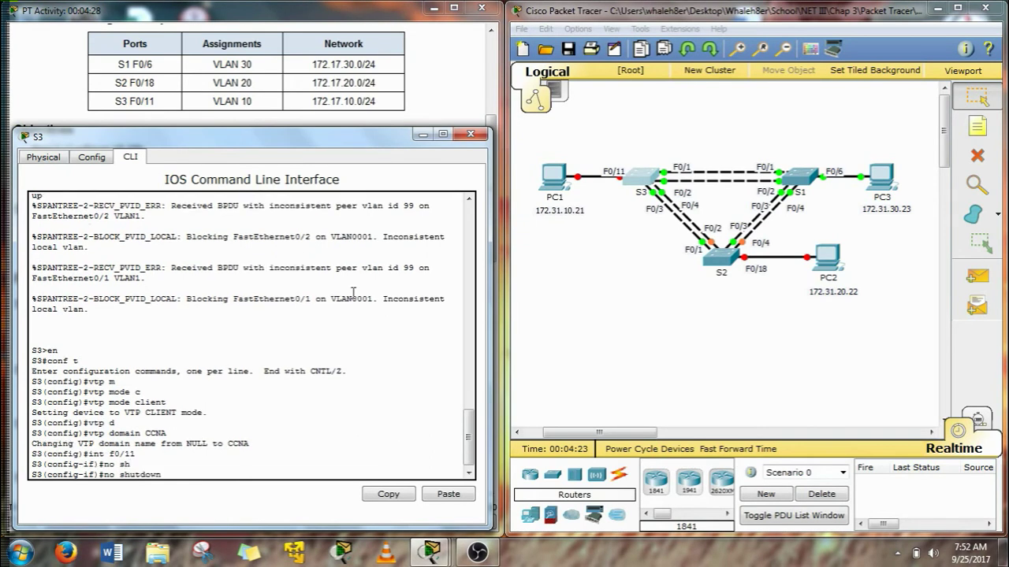
key(Return)
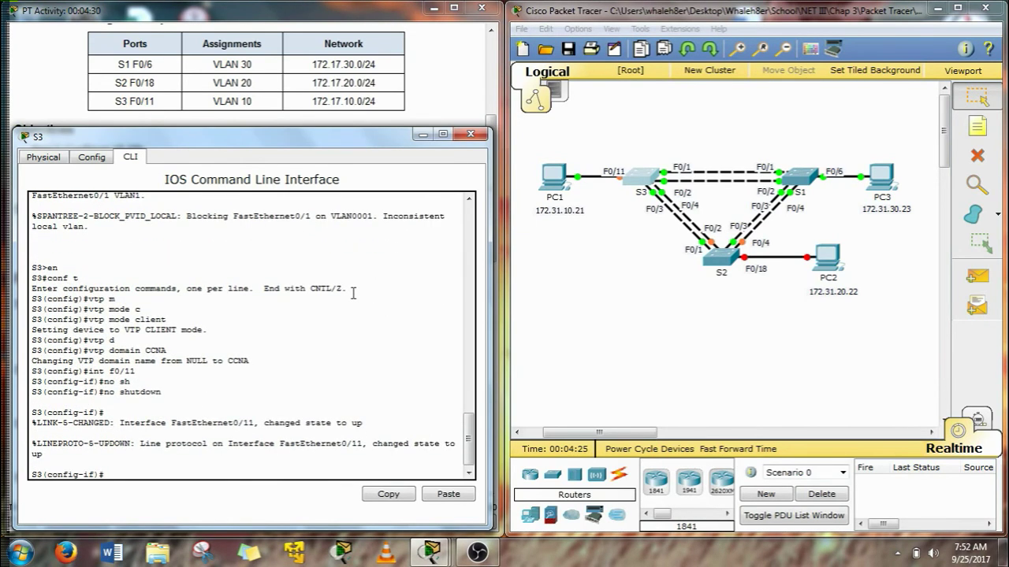
- Make F0/11 an access port assigned to VLAN 10
text(sw)
key(Tab)
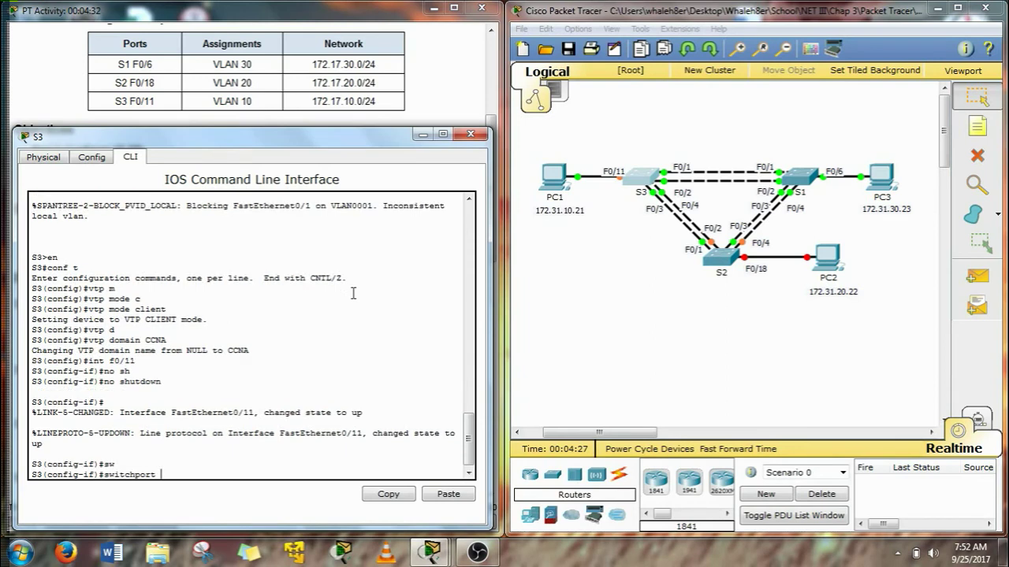
text(m)
key(Tab)
text(a)
key(Tab)
key(Return)
text(s)
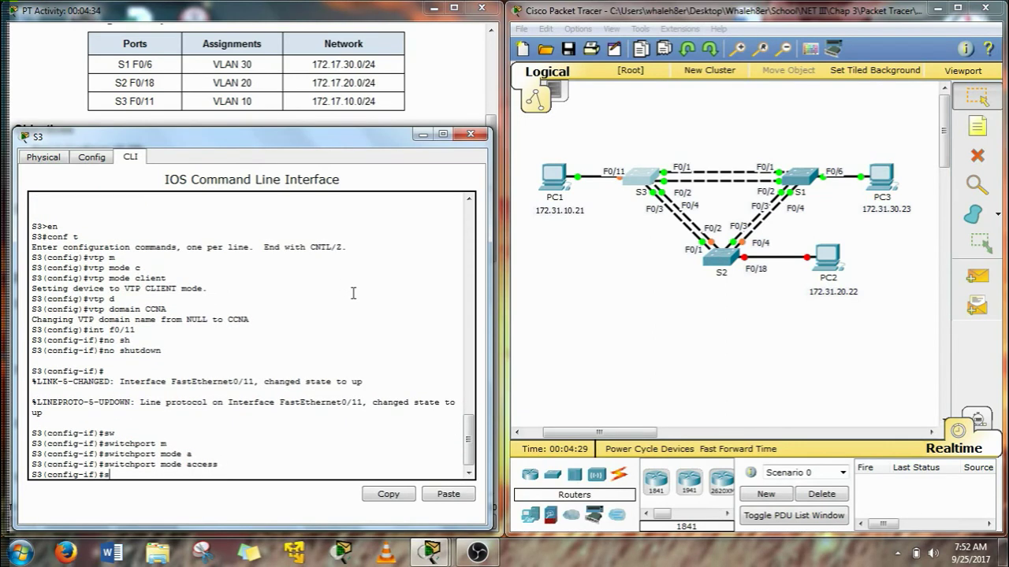
text(w)
key(Tab)
text(a)
key(Tab)
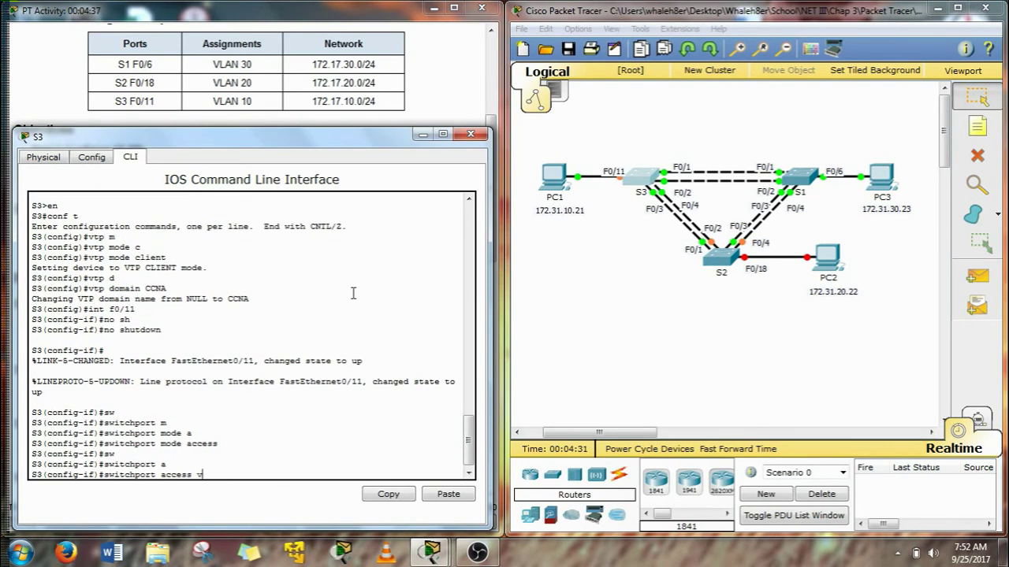
text(v)
key(Tab)
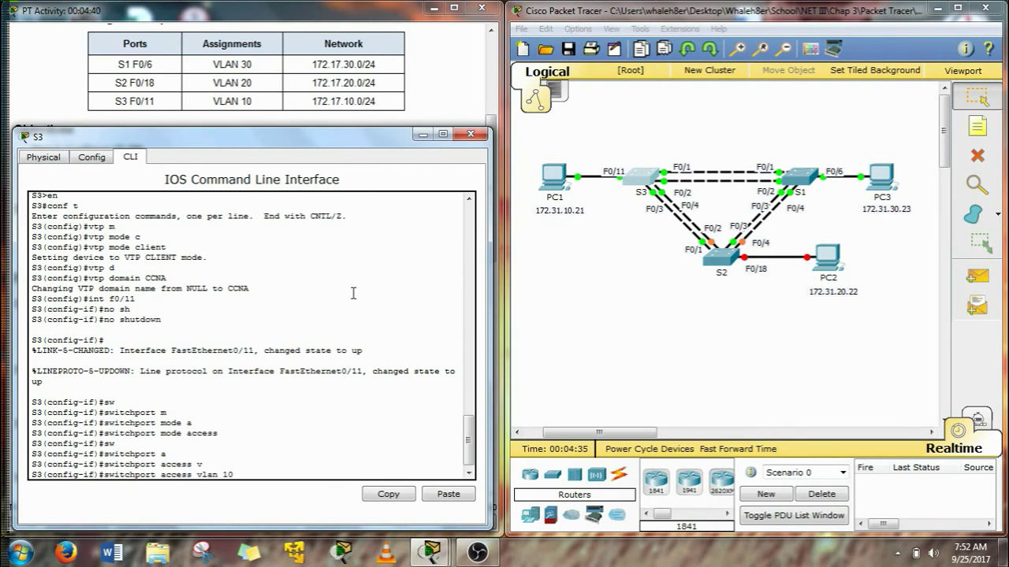
key(Return)
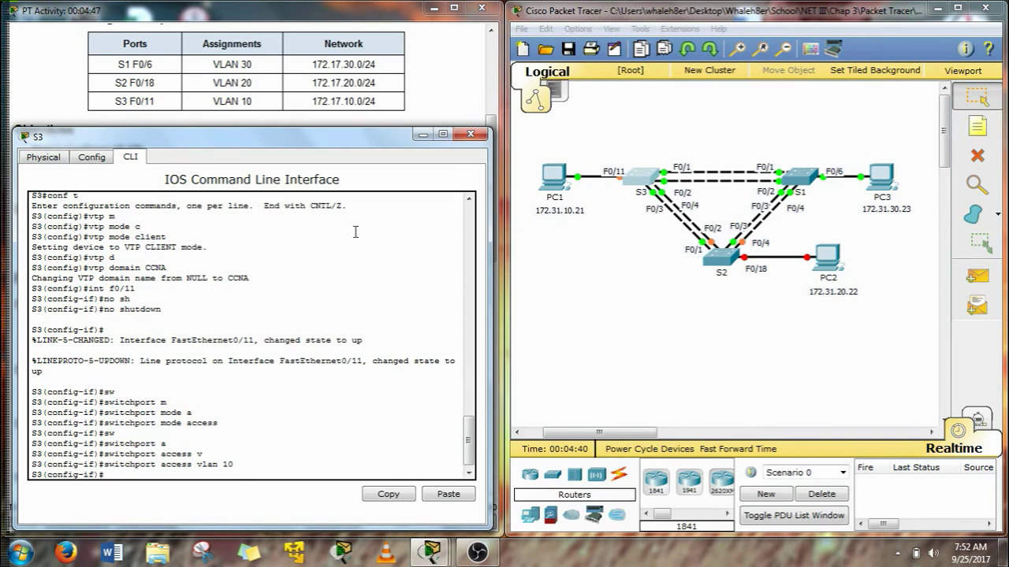
drag(392, 143, 747, 126)
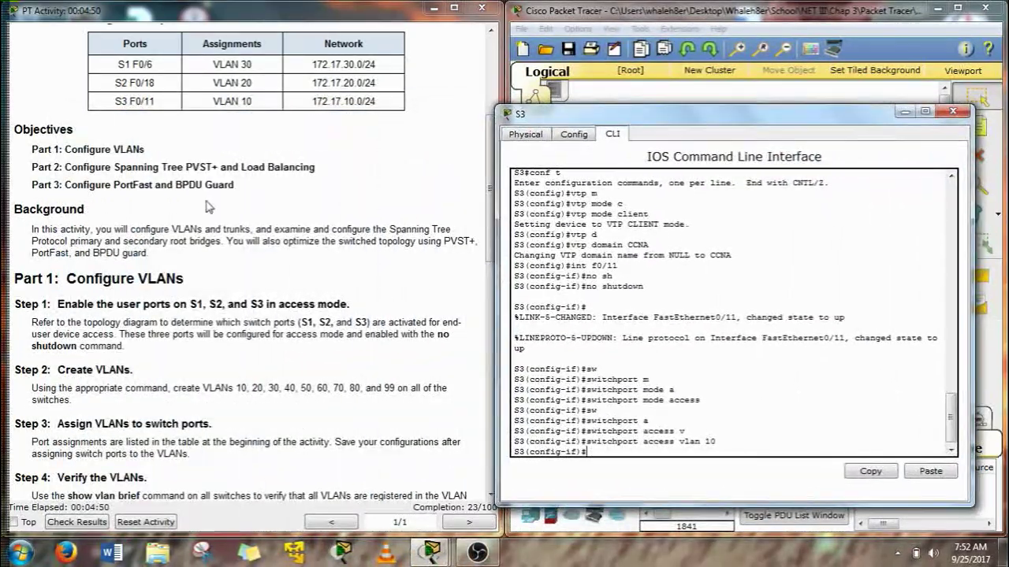
- On S3, select interface range F0/1-4 and set the ports to trunk mode
click(208, 207)
scroll(209, 206, down, 3)
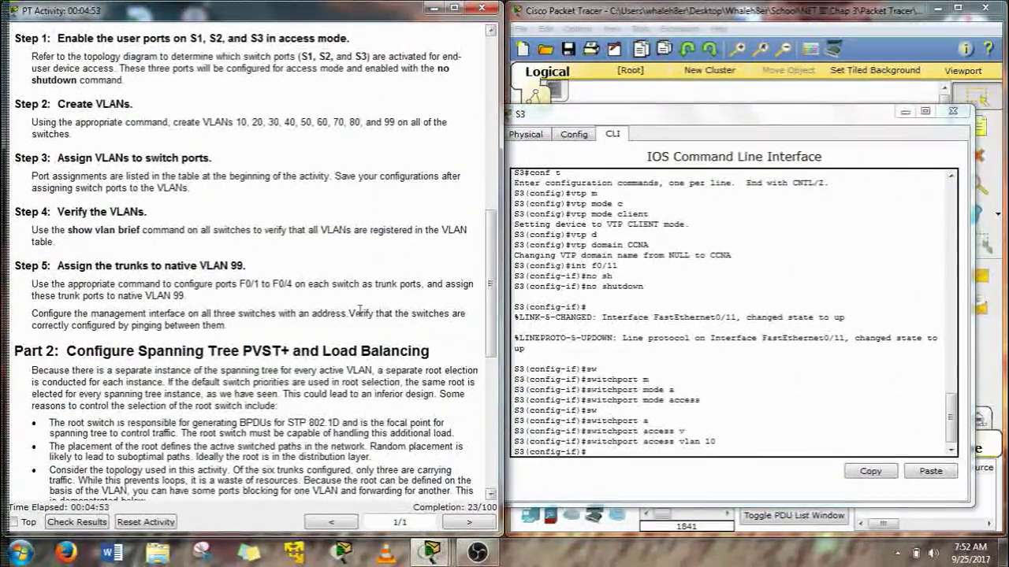
scroll(342, 265, up, 5)
scroll(342, 266, down, 2)
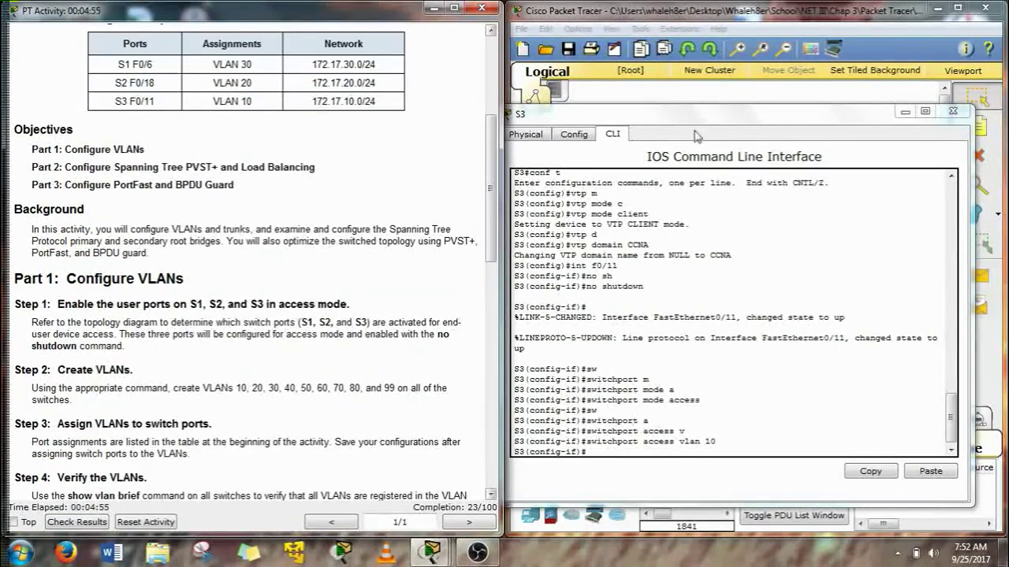
drag(696, 115, 205, 116)
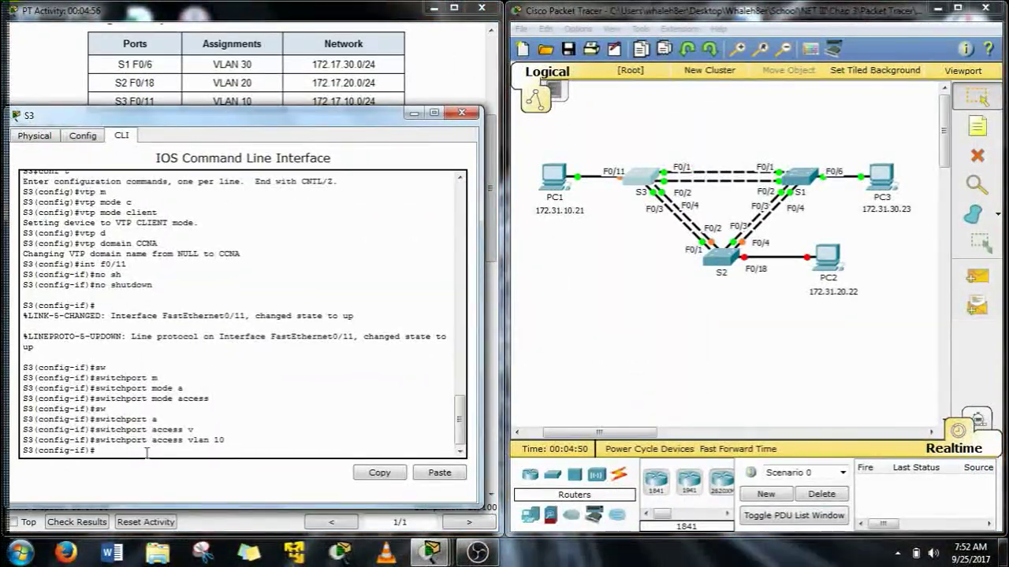
text(int range f0)
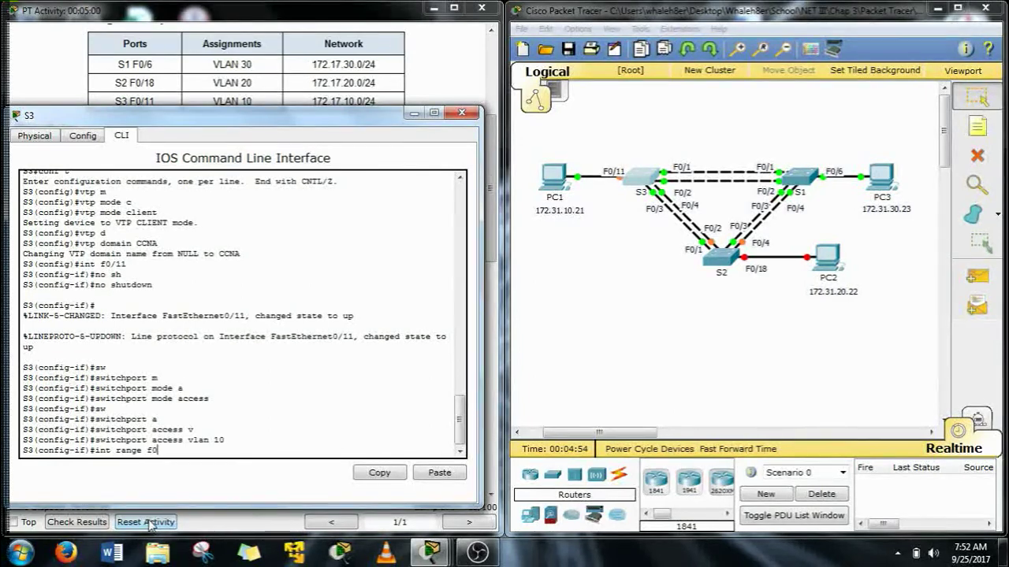
text(/1-4)
key(Return)
text(sw)
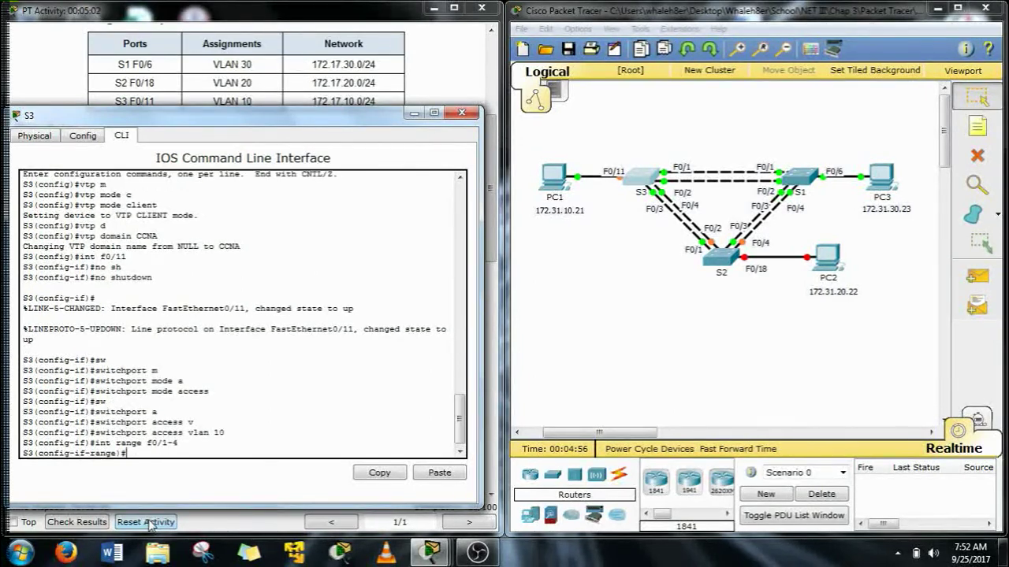
key(Tab)
text(m)
- Set native VLAN 99 on S3's F0/1–F0/4 trunks
key(Tab)
text(trunk)
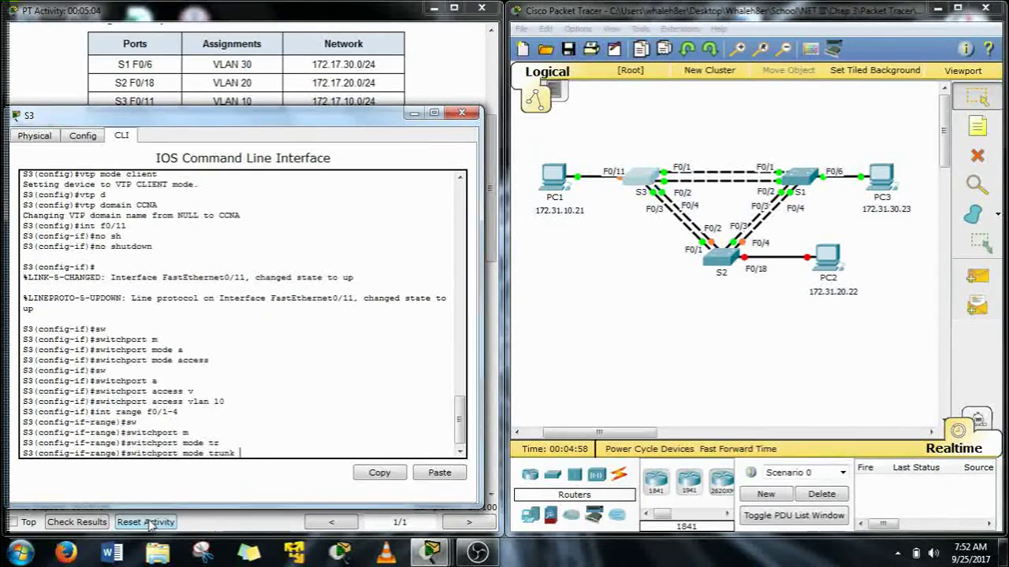
key(Return)
text(sw)
key(Tab)
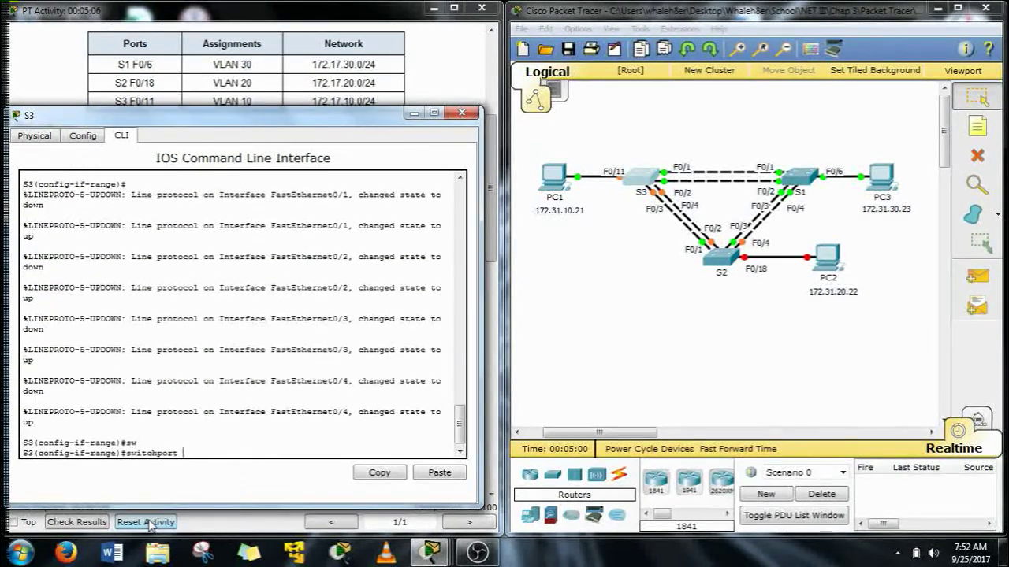
text(tr)
key(Tab)
text(n)
key(Tab)
text(v)
key(Tab)
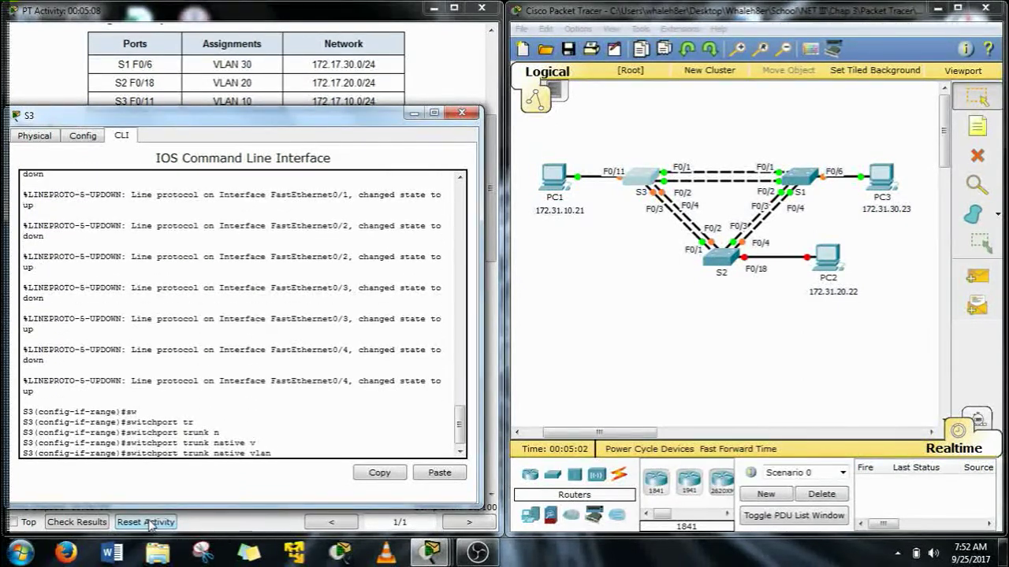
text(99)
key(Return)
key(Return)
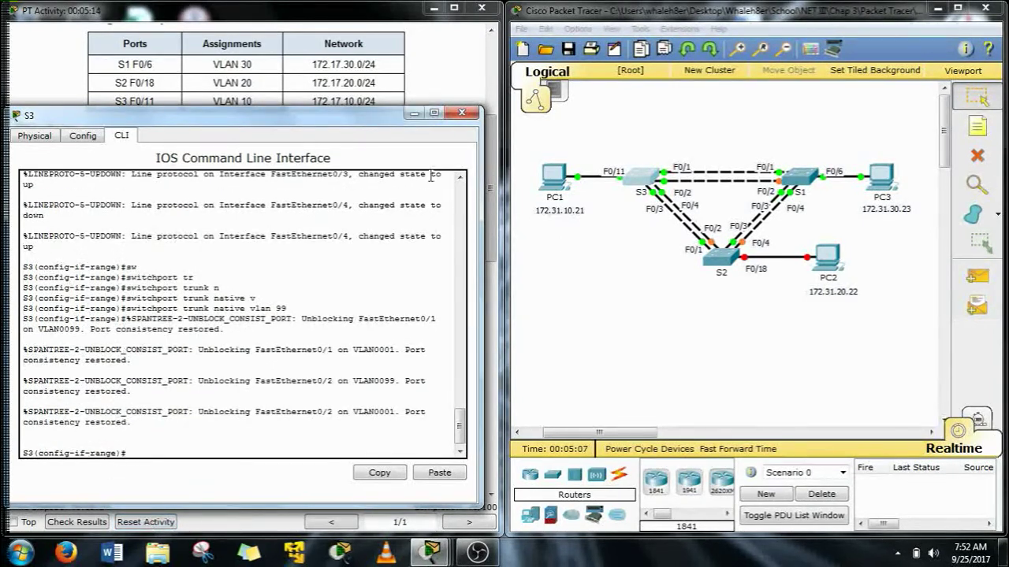
drag(426, 115, 877, 98)
- Minimize S3's console, open S2's CLI, and enter global configuration mode
click(870, 97)
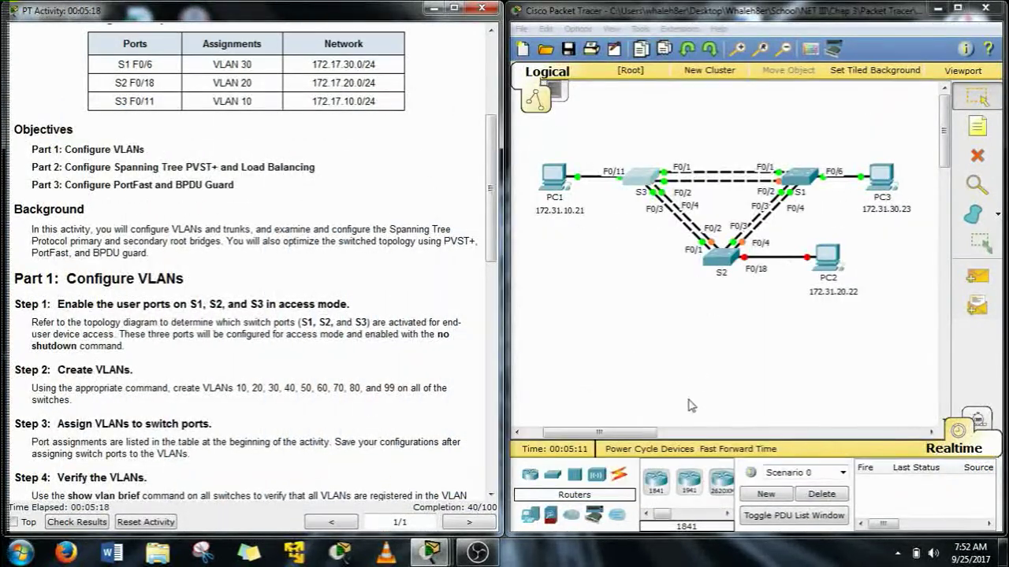
click(725, 260)
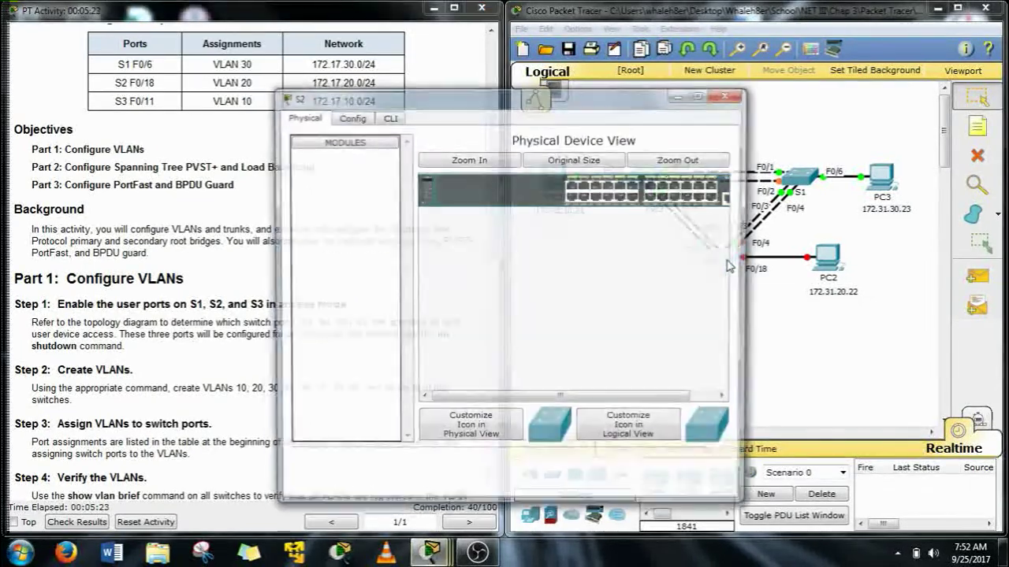
drag(410, 105, 555, 62)
click(590, 82)
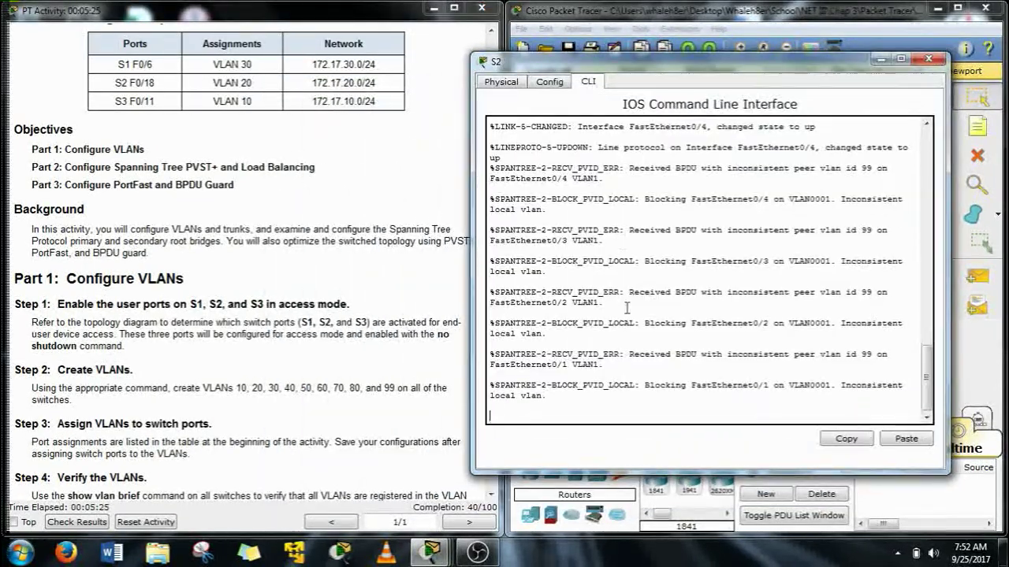
key(Return)
text(en)
key(Return)
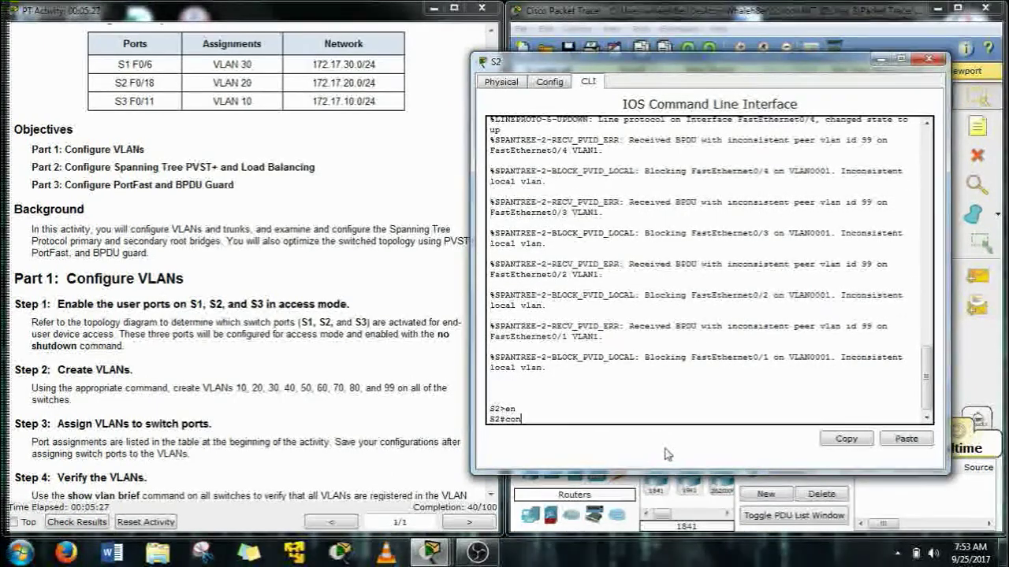
text(conf t)
key(Return)
key(Return)
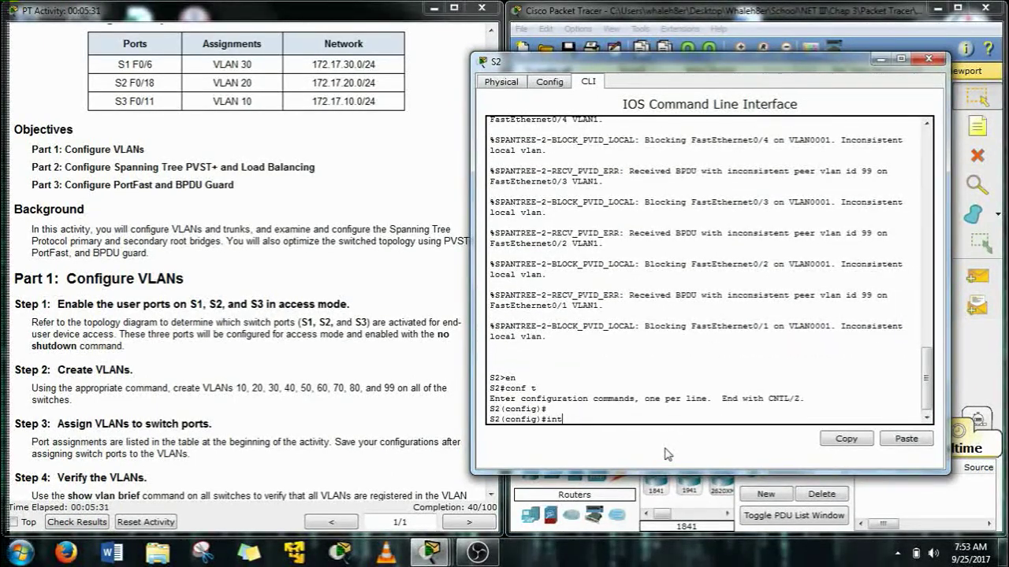
- Set S2's VTP domain to CCNA and its VTP mode to client
text(vtp do)
key(Tab)
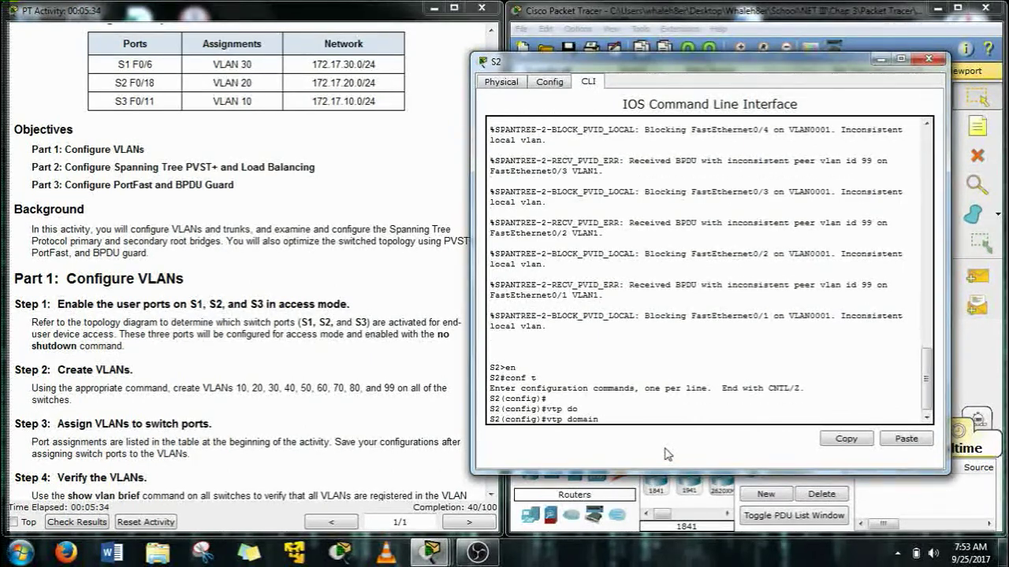
text(CCNA)
key(Return)
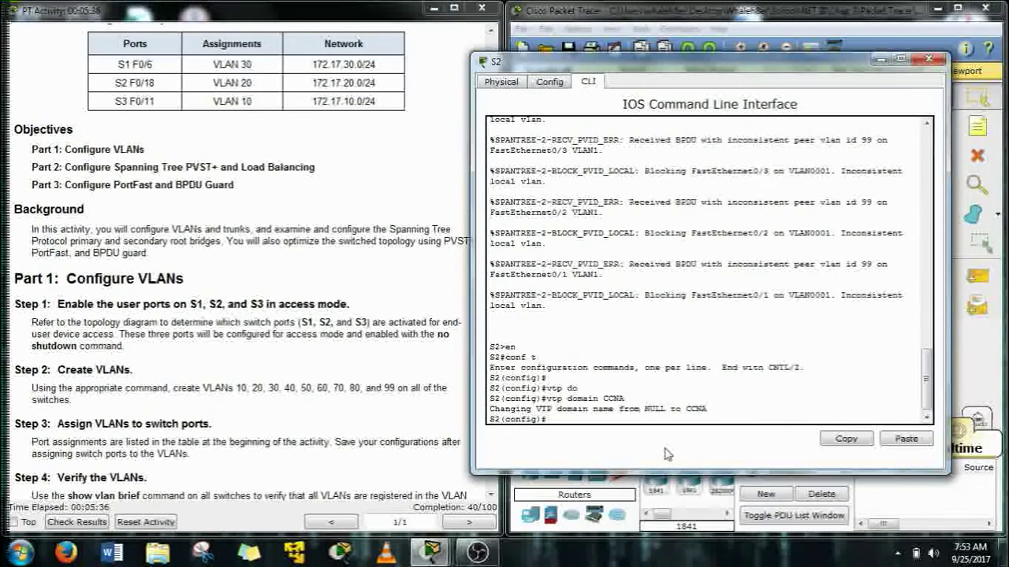
text(vtp)
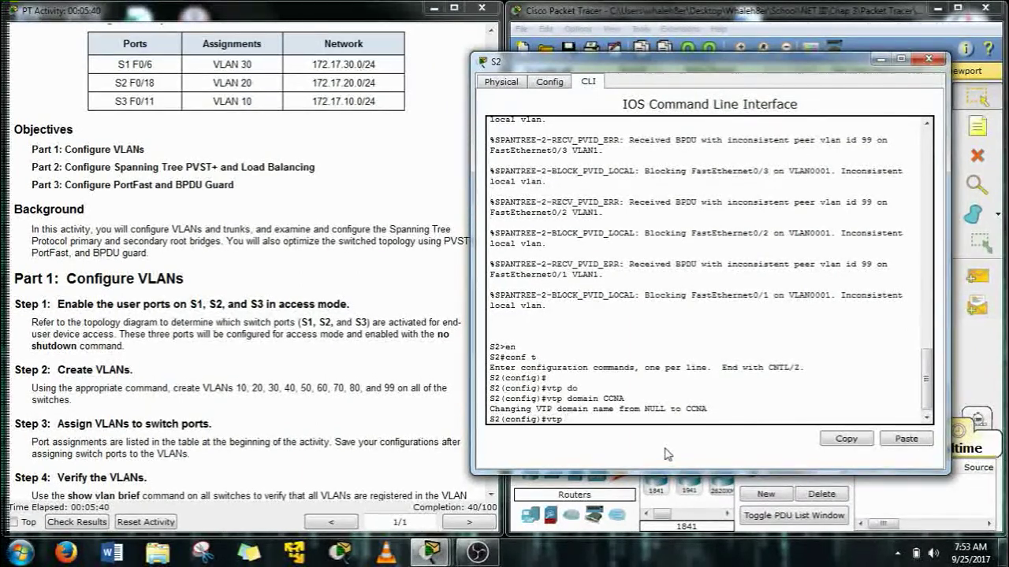
text( m)
key(Tab)
text(cl)
key(Tab)
key(Return)
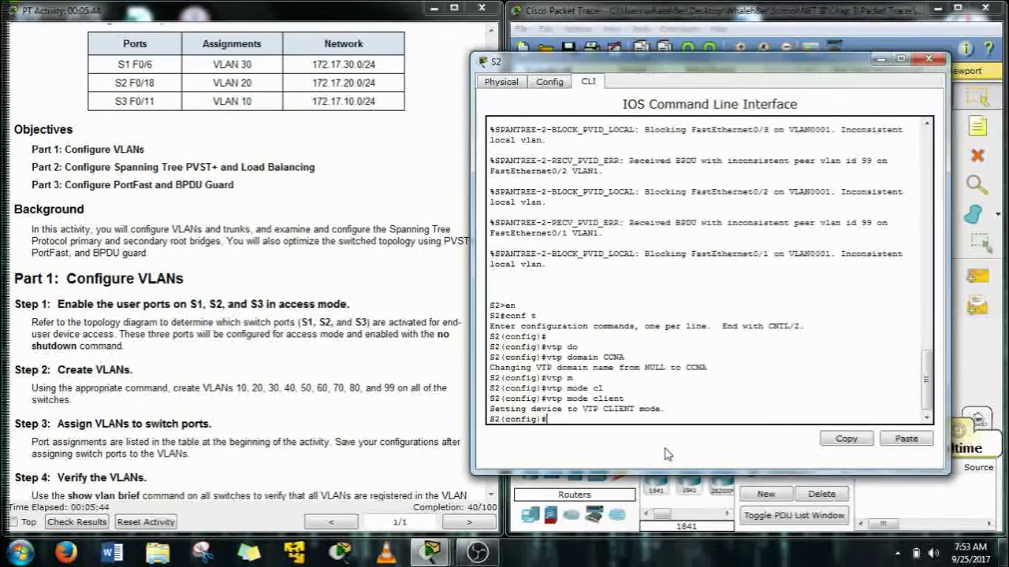
key(Return)
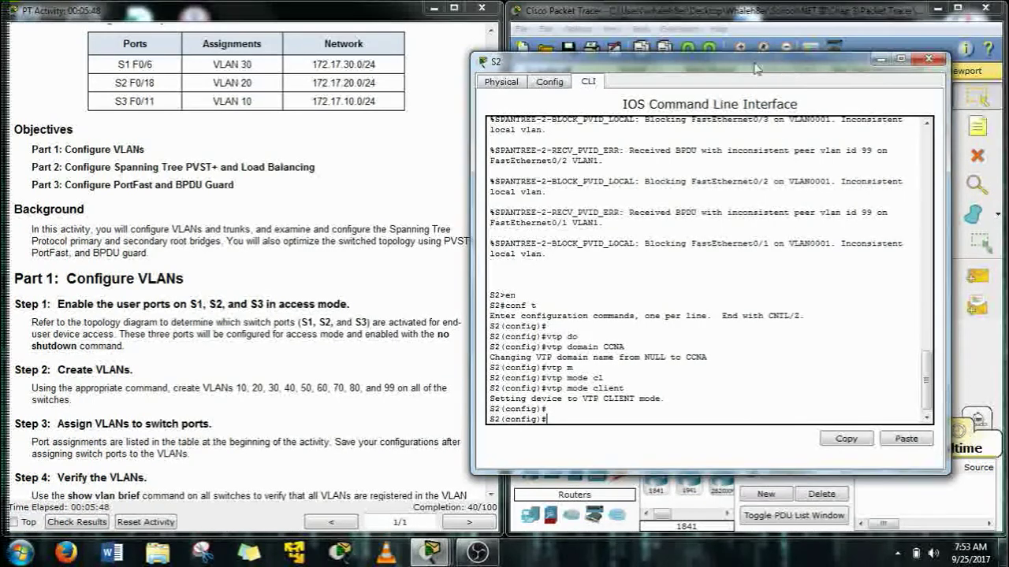
drag(705, 69, 739, 55)
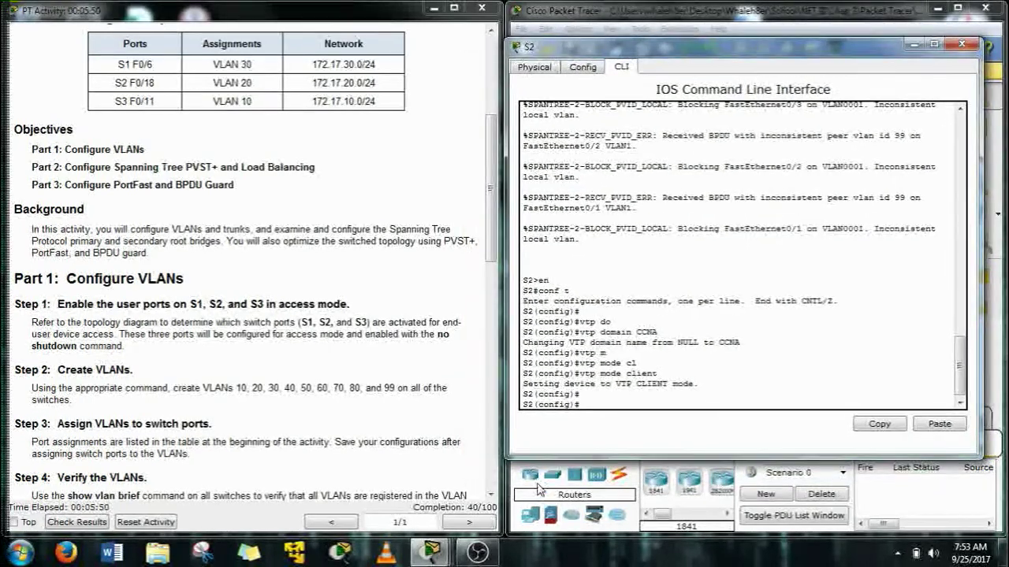
text(int)
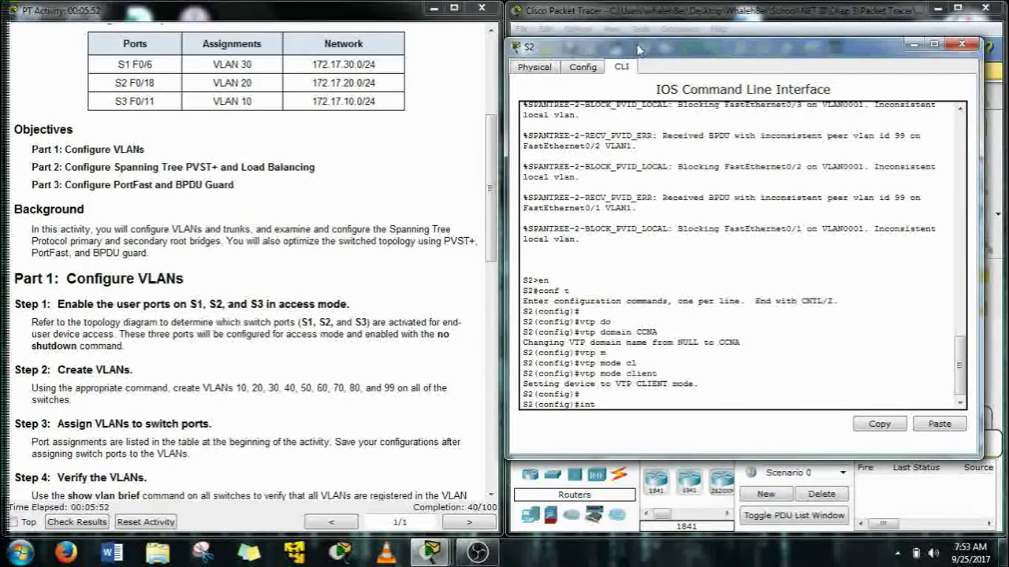
drag(639, 50, 144, 126)
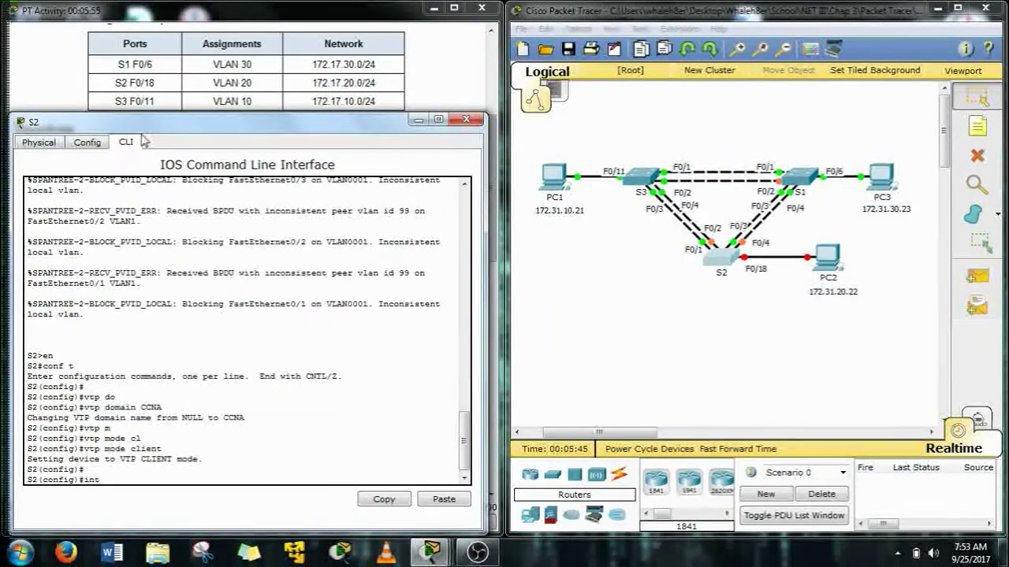
- Enable S2's port F0/18 with no shut and set it to access mode
text(g)
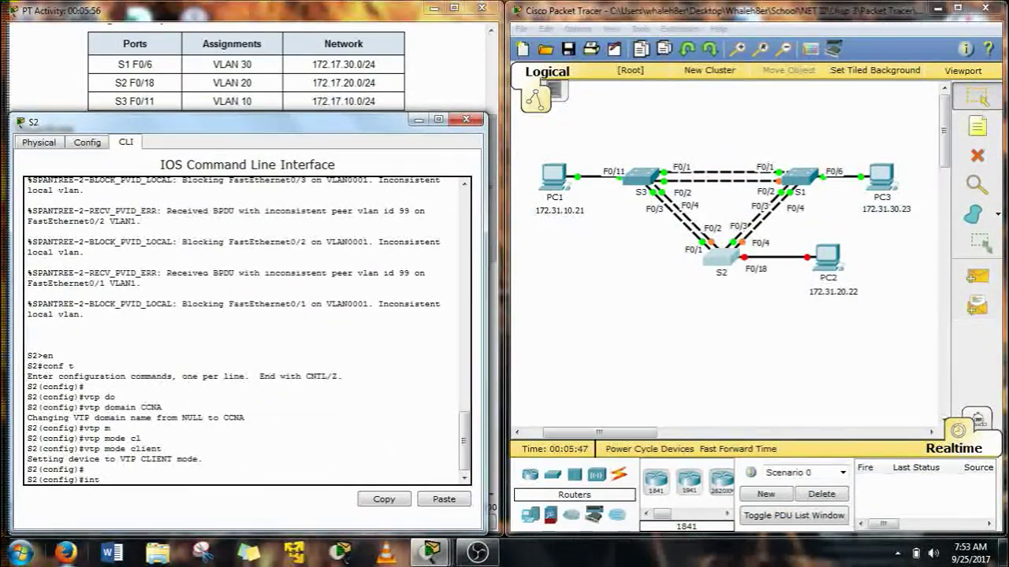
text(f0)
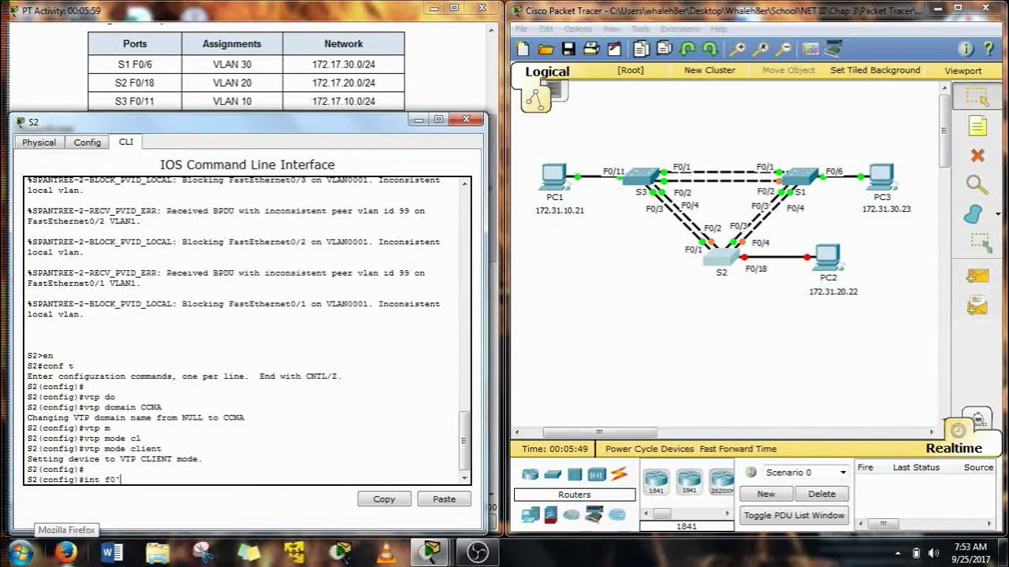
text(/18)
key(Return)
text(no shut)
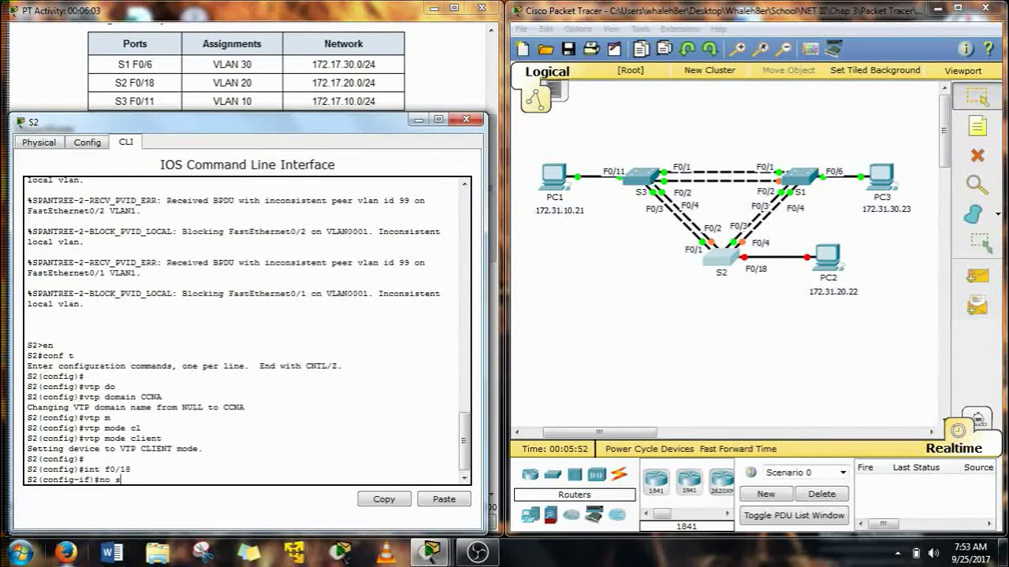
key(Return)
key(Return)
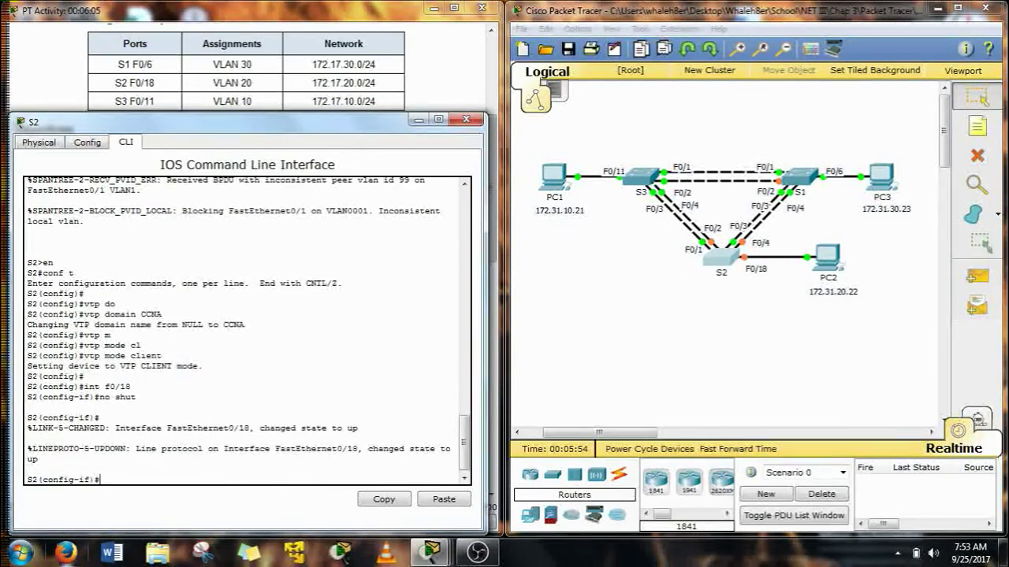
text(sw)
key(Tab)
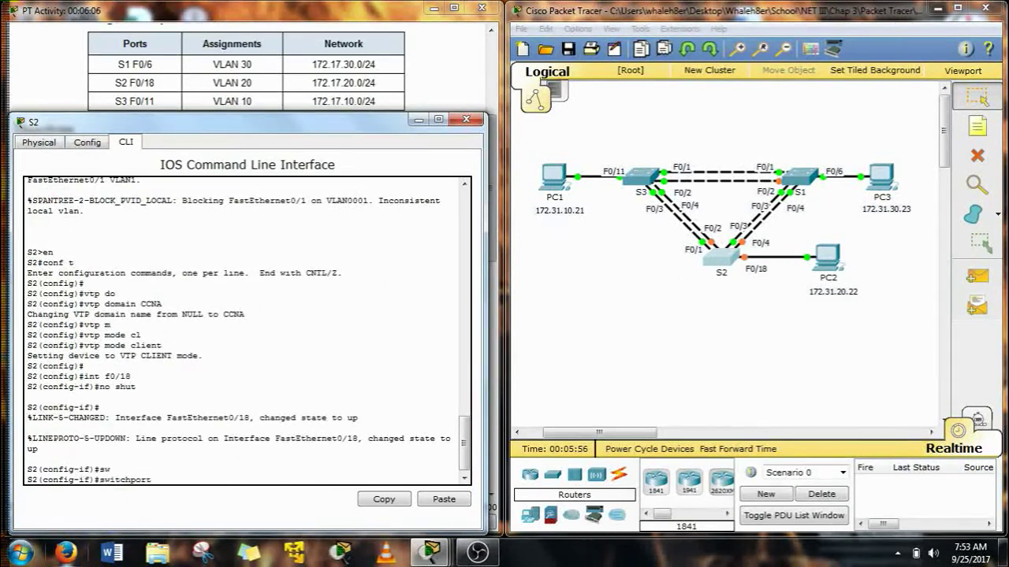
text(m)
key(Tab)
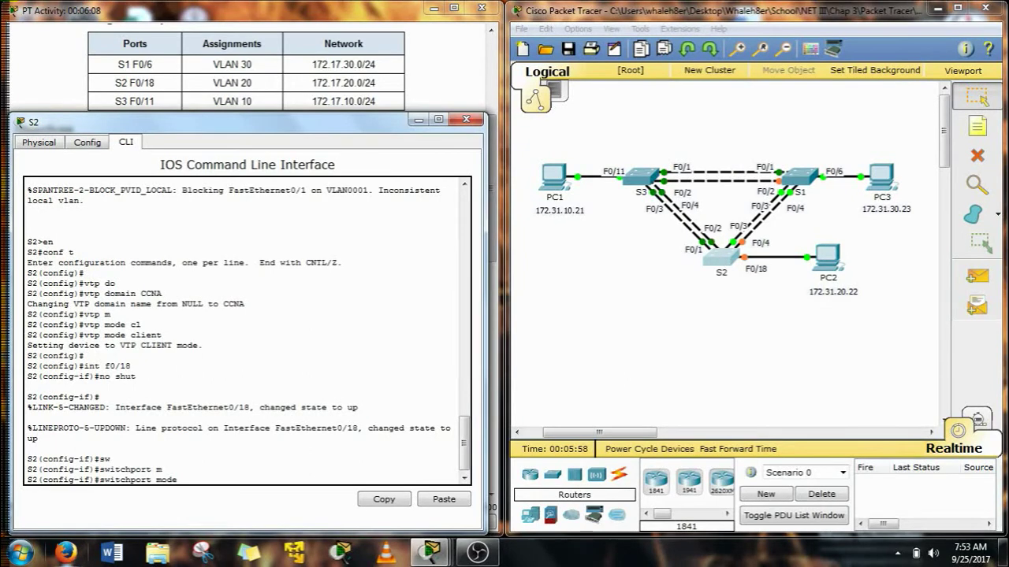
key(Tab)
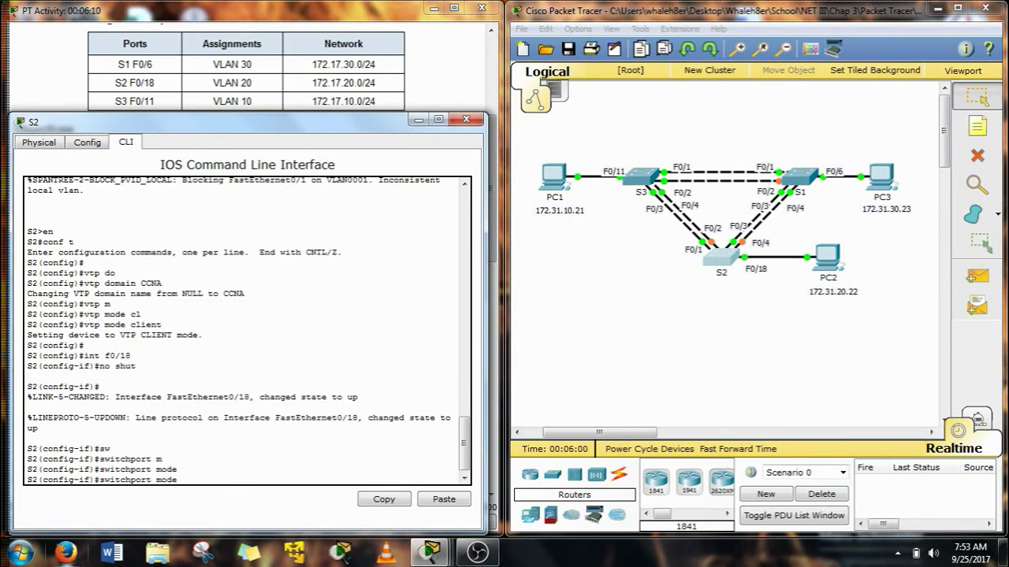
text(a)
key(Tab)
key(Return)
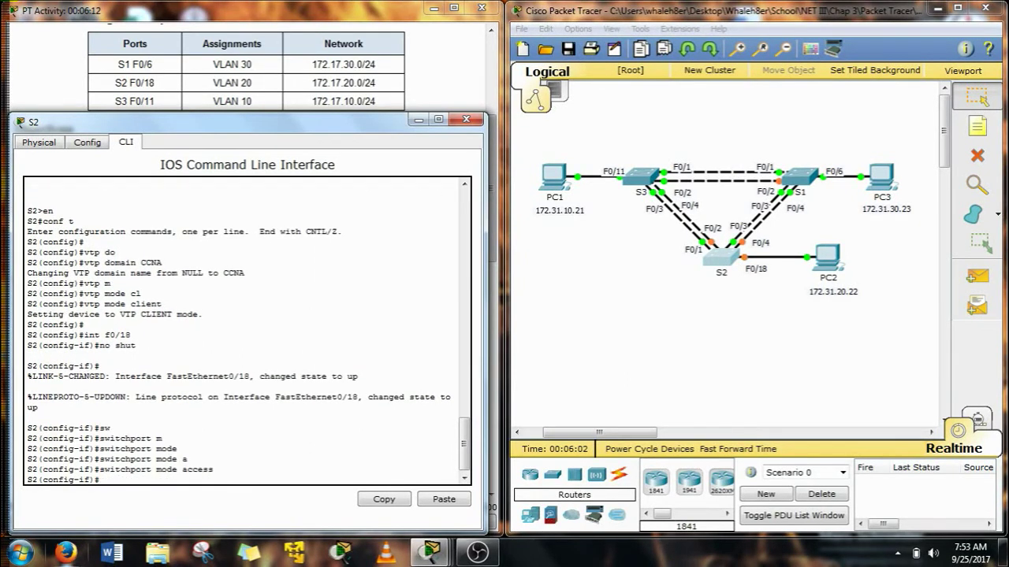
- Assign S2's port F0/18 to access VLAN 20
text(sw)
key(Tab)
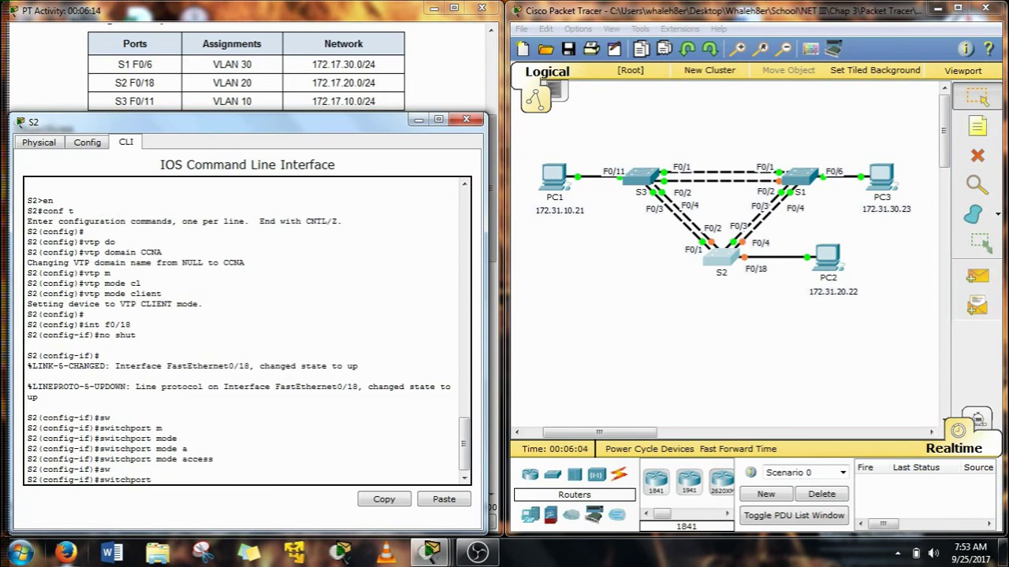
text(ac)
key(Tab)
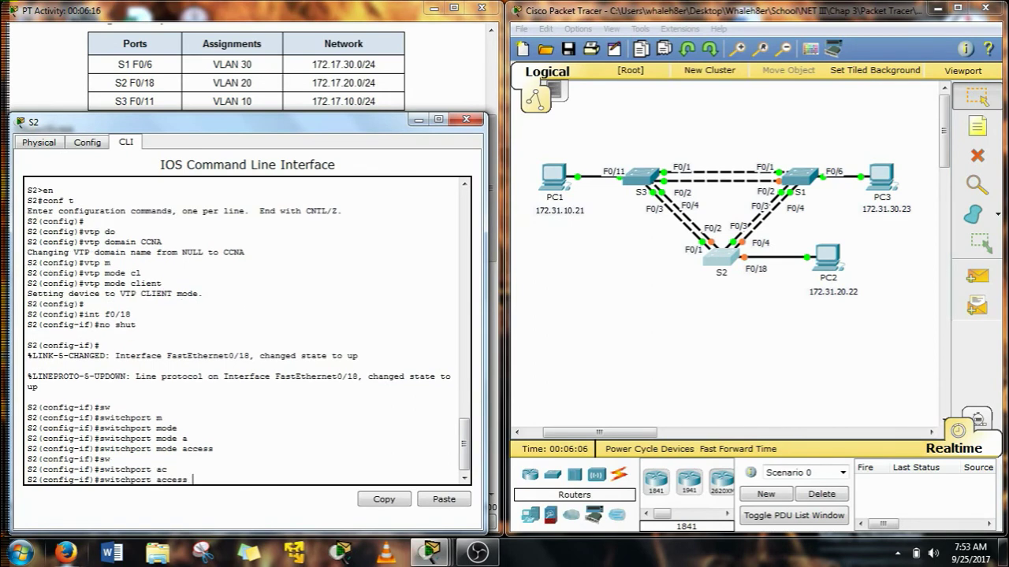
text(v)
key(Tab)
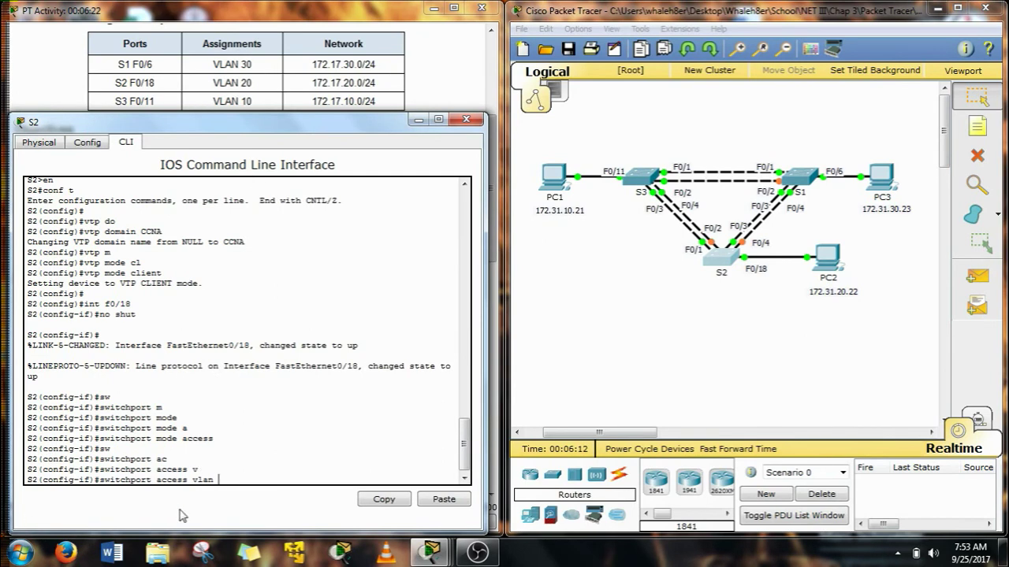
text(20)
key(Return)
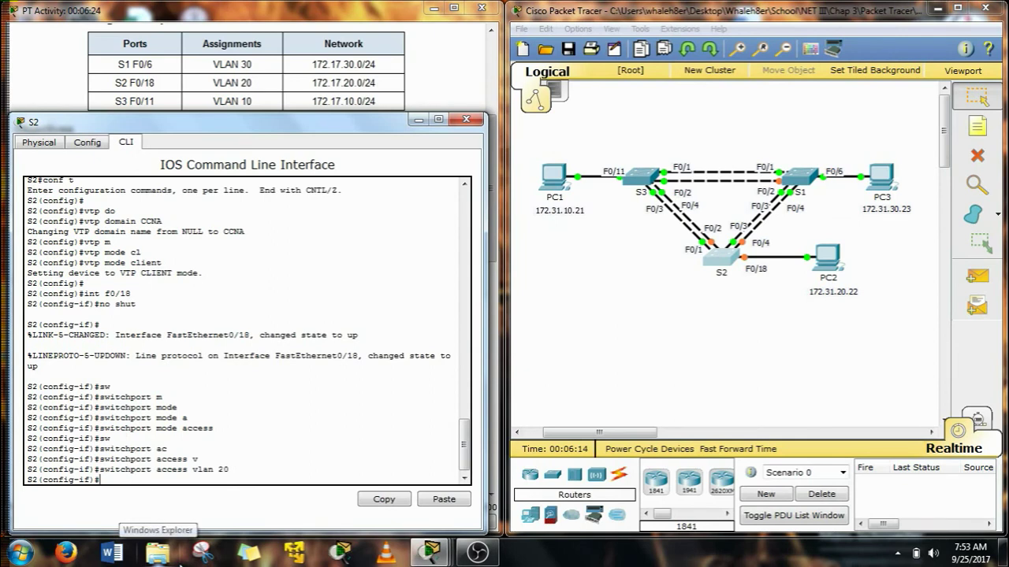
text(in)
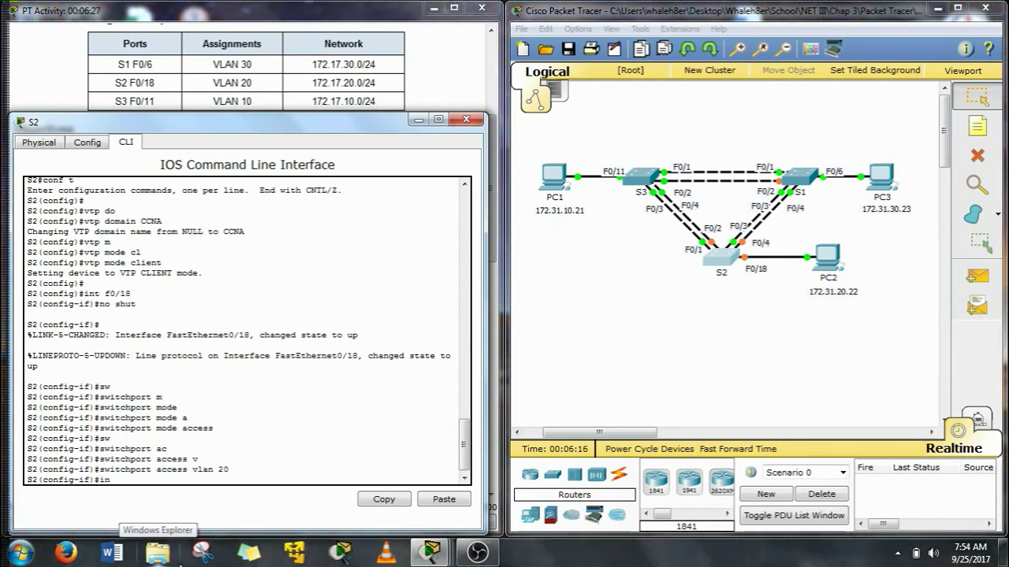
text(t range)
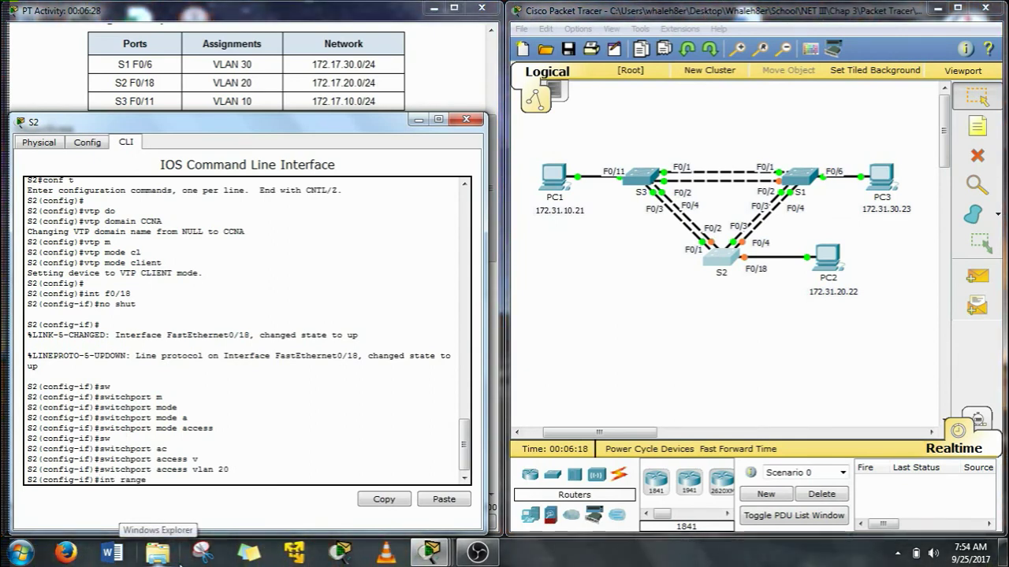
text( f0/1-)
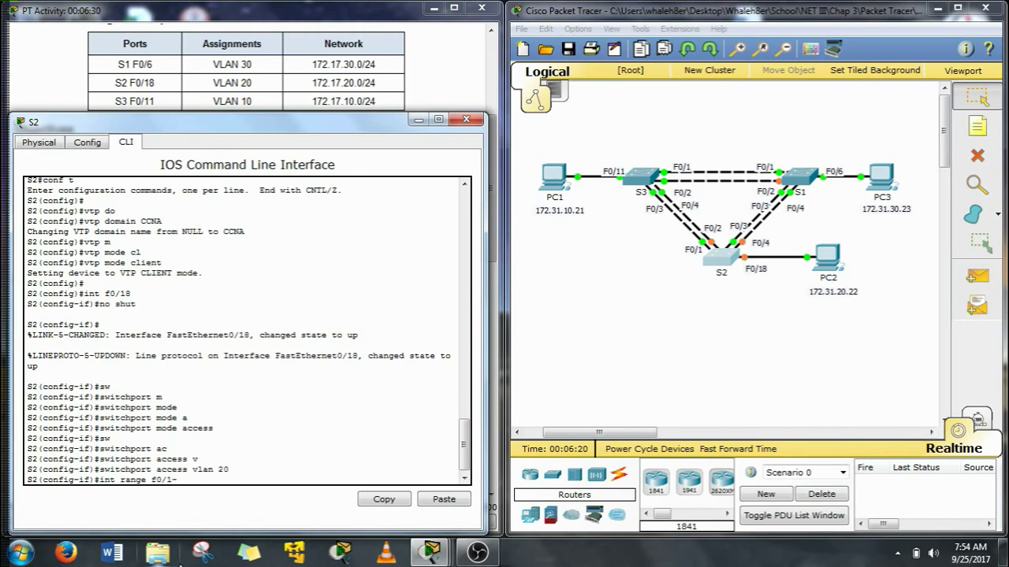
text(4)
- Set S2's ports F0/1–F0/4 to trunk mode
key(Return)
text(sw)
key(Tab)
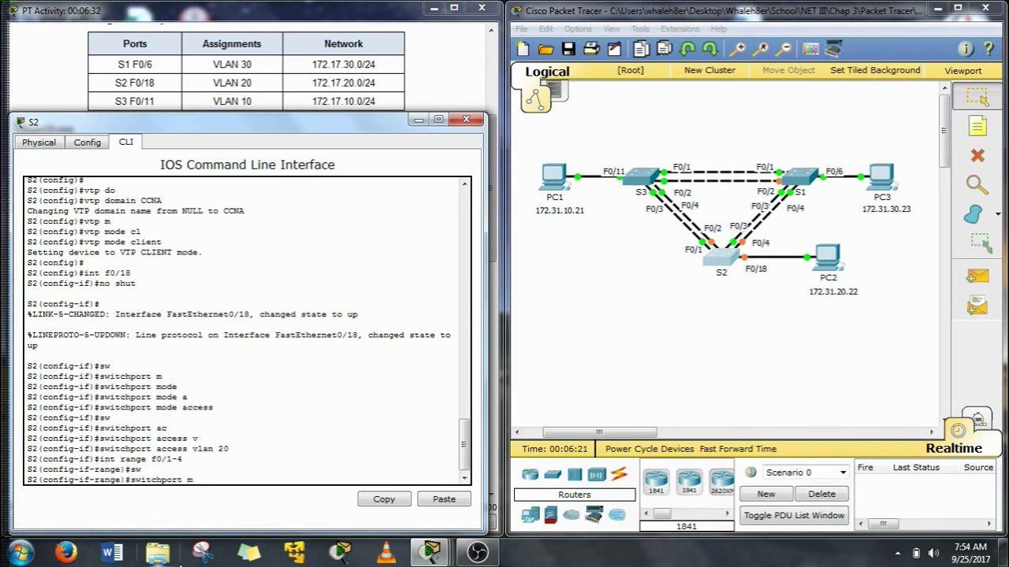
text(m)
key(Tab)
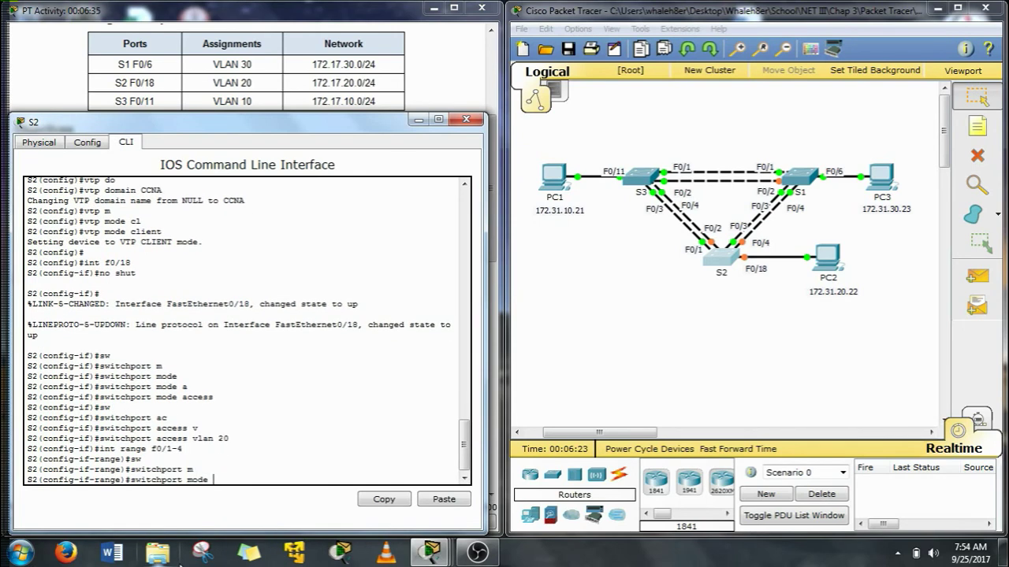
key(Tab)
key(Return)
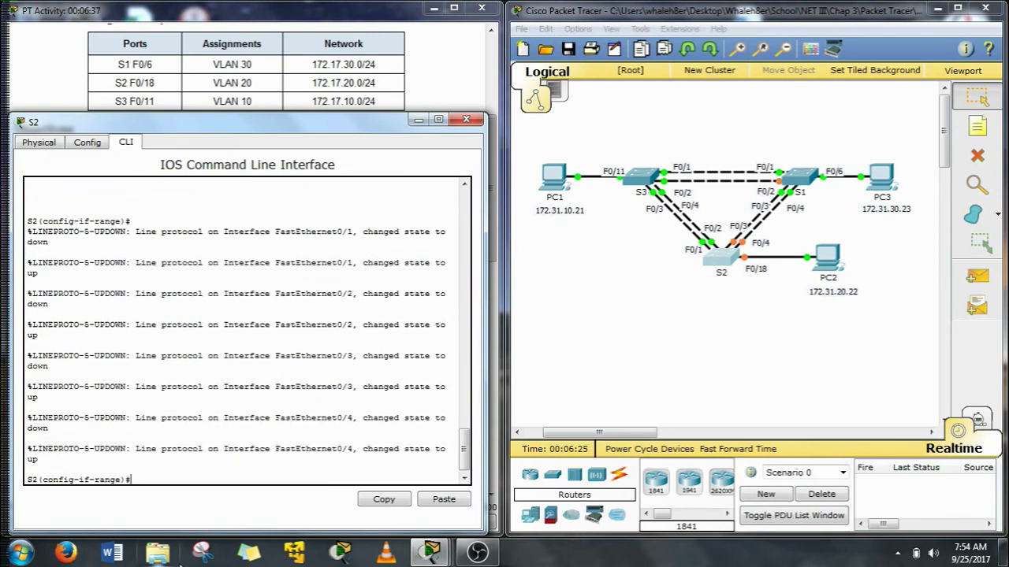
- Set native VLAN 99 on S2's F0/1–F0/4 trunks
text(sw)
key(Tab)
text(tr)
key(Tab)
text(n)
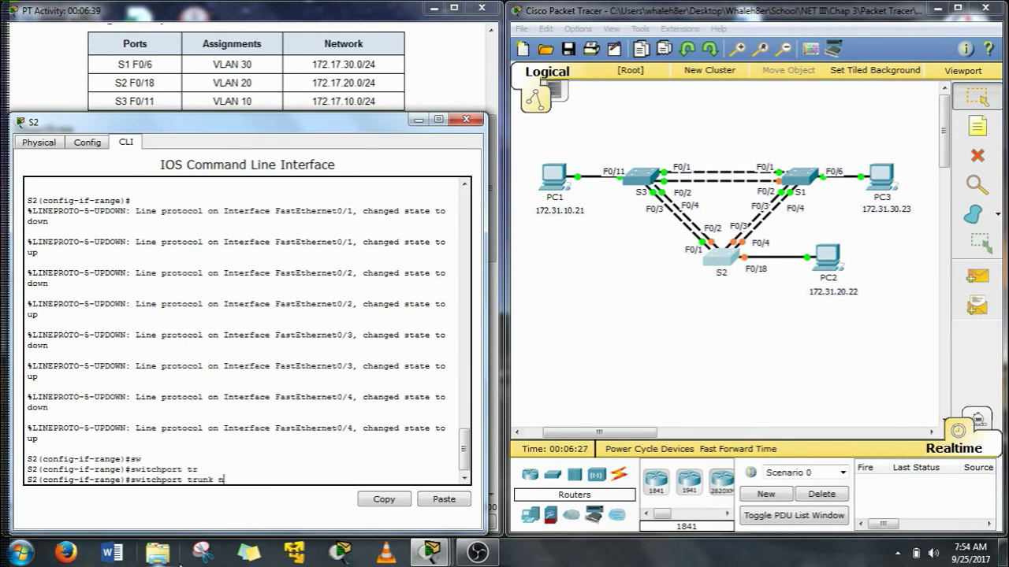
key(Tab)
text(v)
key(Tab)
text(99)
key(Return)
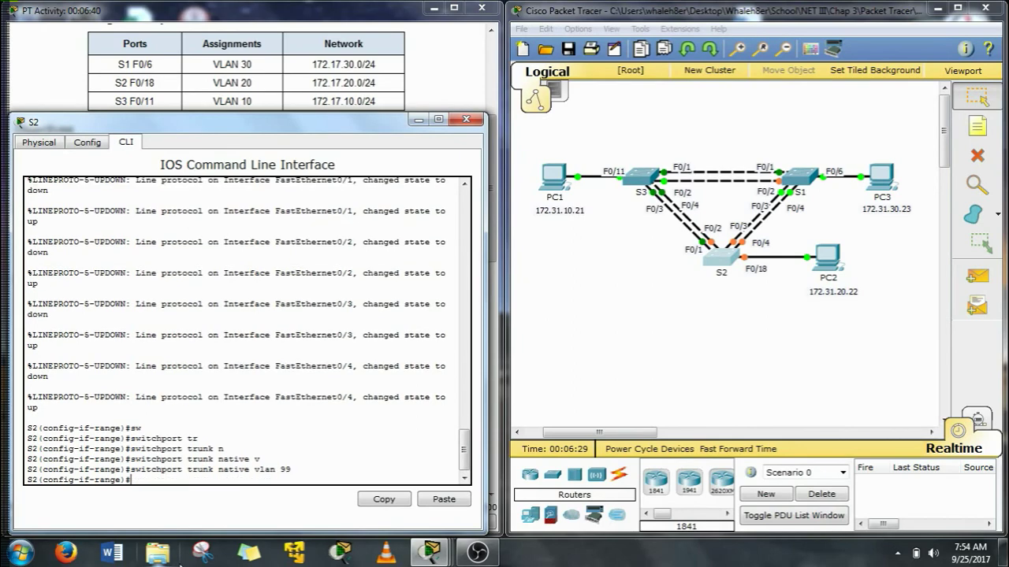
- Exit interface range configuration back to global configuration on S2
text(exi)
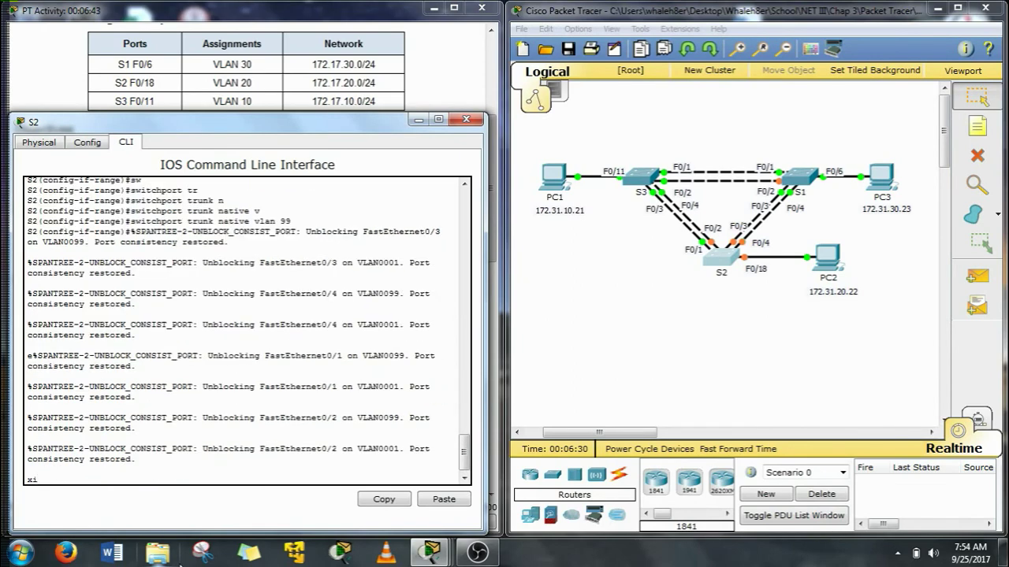
text(t)
key(BackSpace)
key(BackSpace)
key(BackSpace)
key(BackSpace)
text(ex)
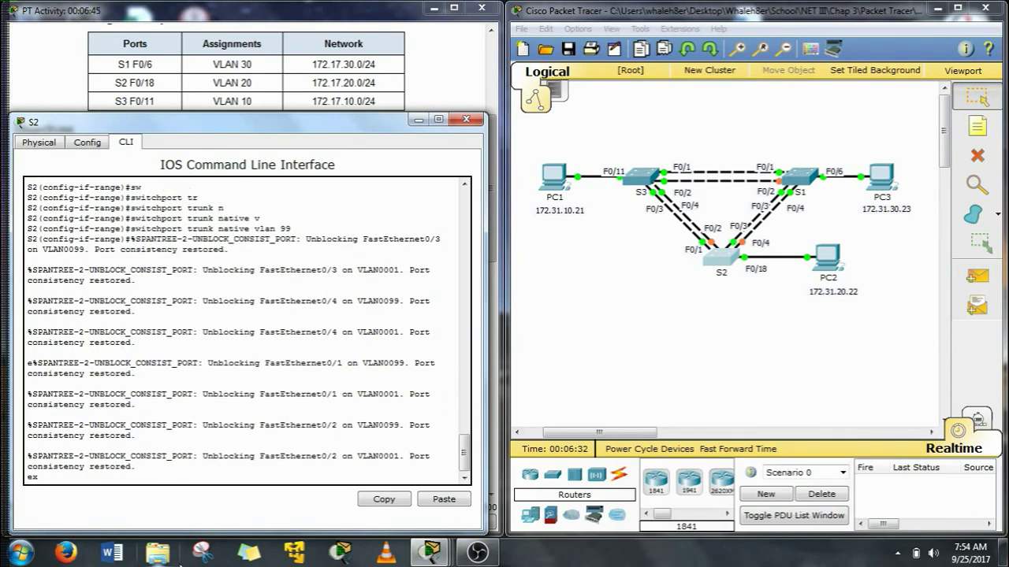
text(it)
key(Return)
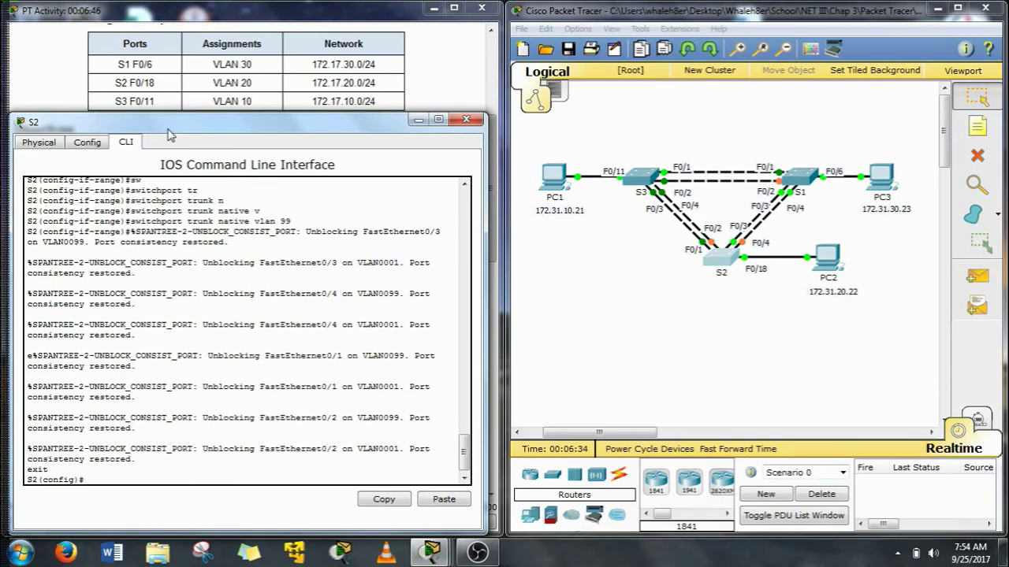
drag(167, 128, 668, 85)
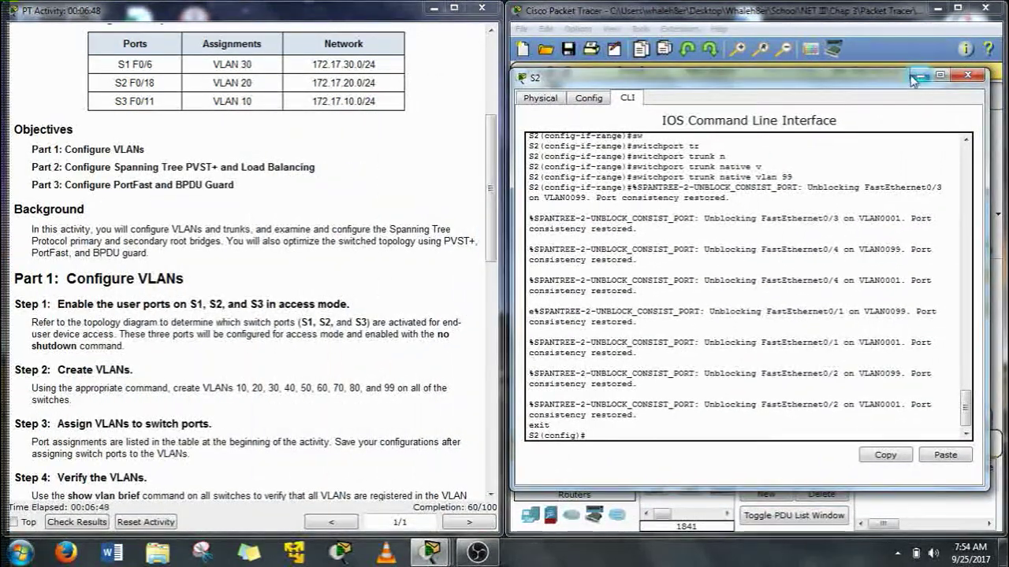
- Minimize S2's console, scroll the instructions to Part 2, and open S1's CLI
click(914, 77)
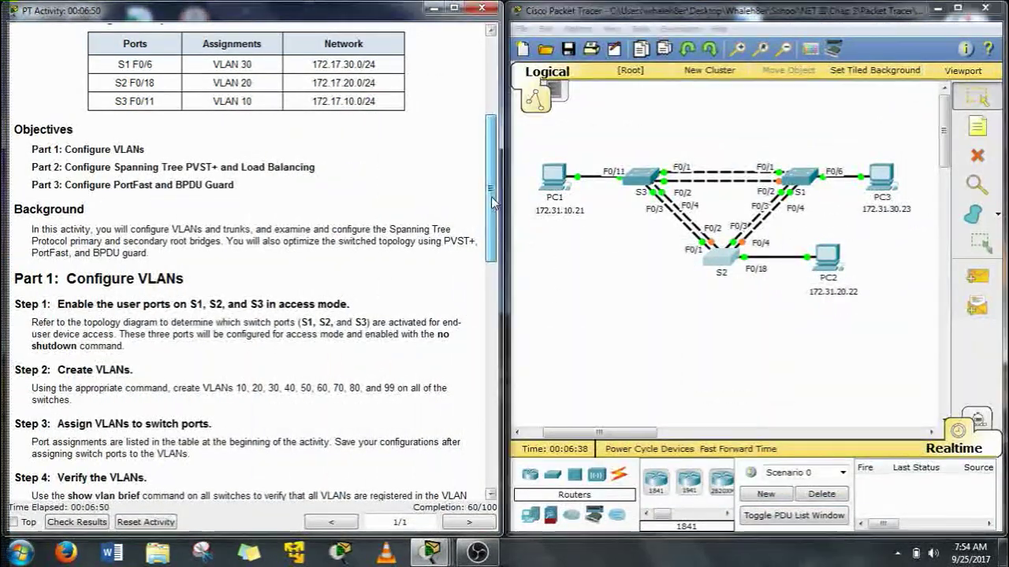
drag(492, 203, 468, 413)
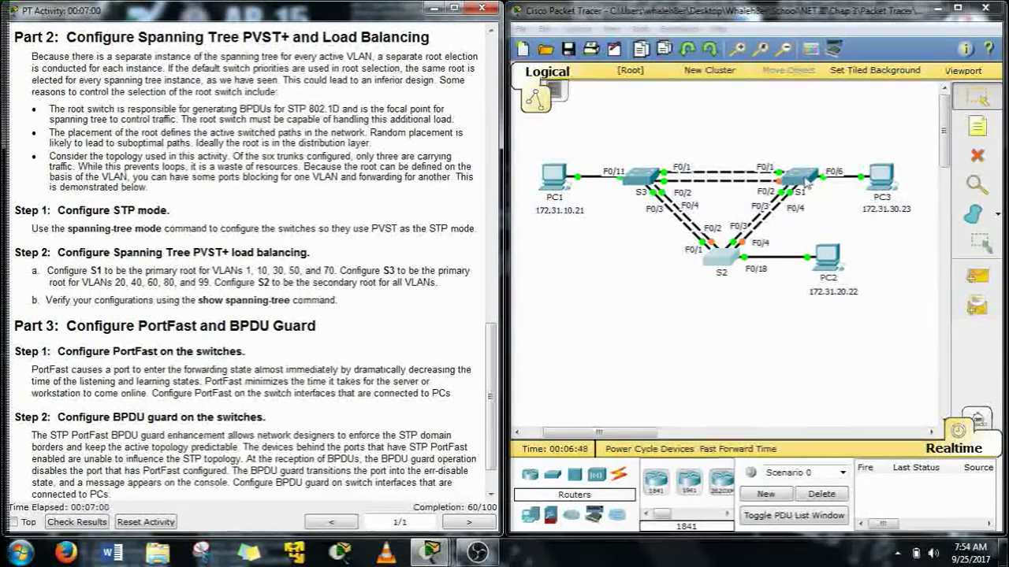
click(809, 179)
click(809, 178)
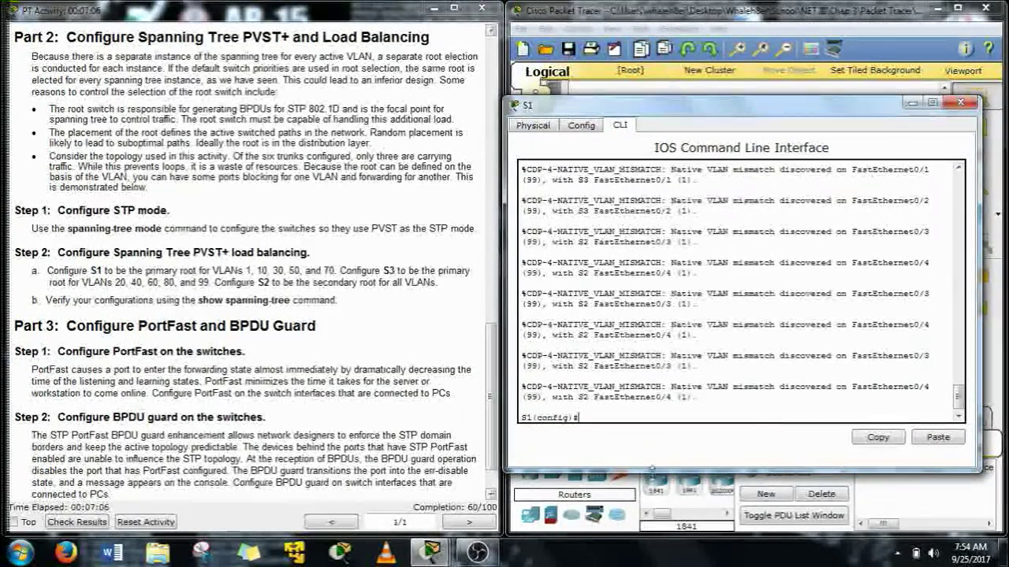
- Set S1's spanning-tree mode to PVST
text(span)
key(Tab)
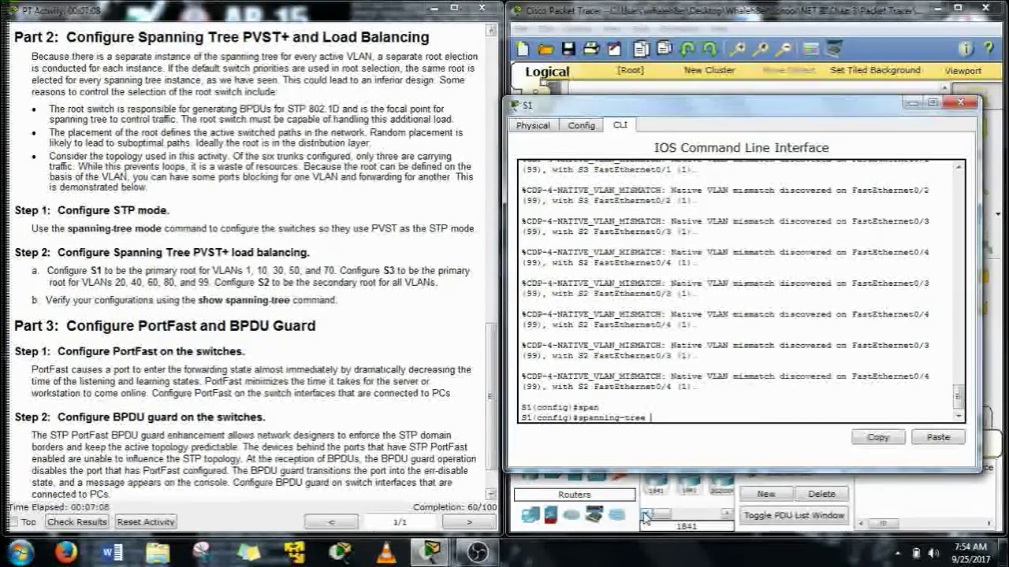
text(m)
key(Tab)
text(pv)
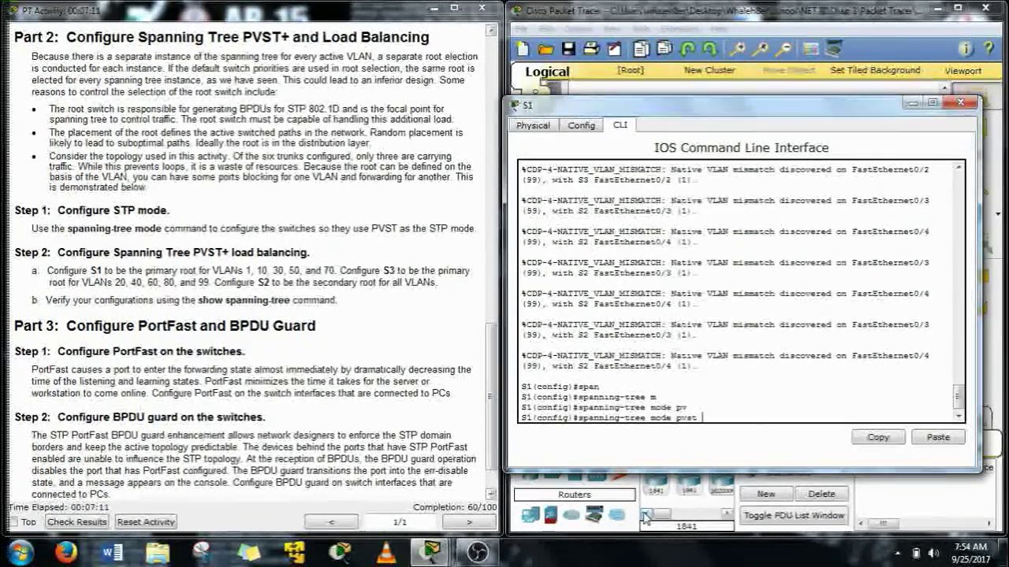
key(Tab)
key(Return)
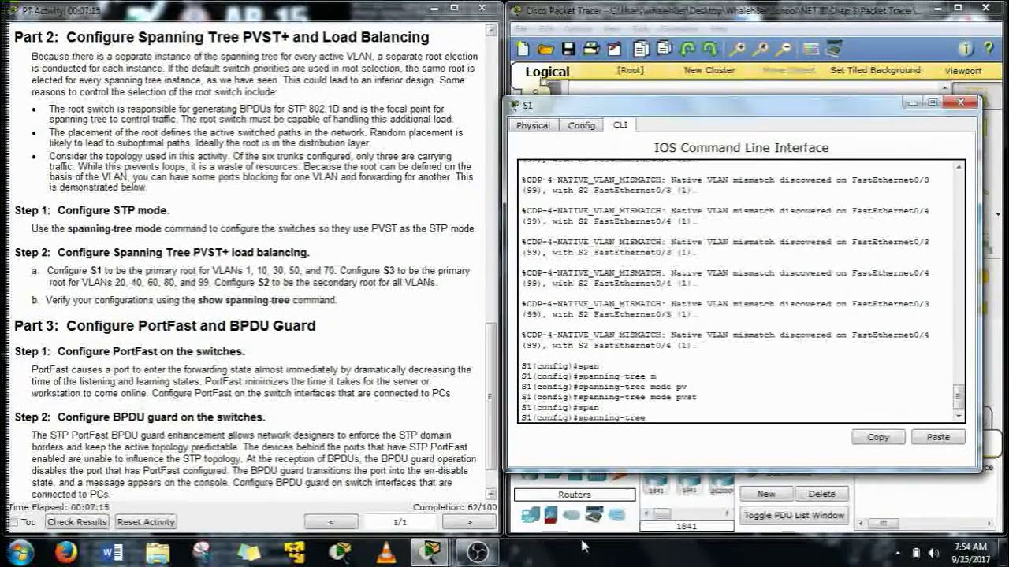
- Make S1 spanning-tree primary root for VLANs 1, 10, 30, 50 and 70
text(vl)
key(Tab)
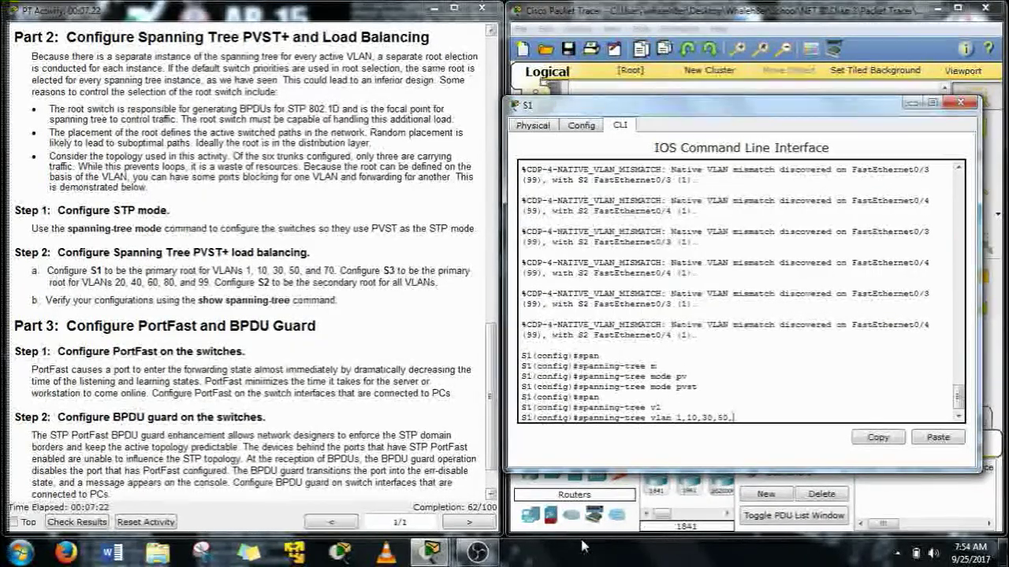
text(root )
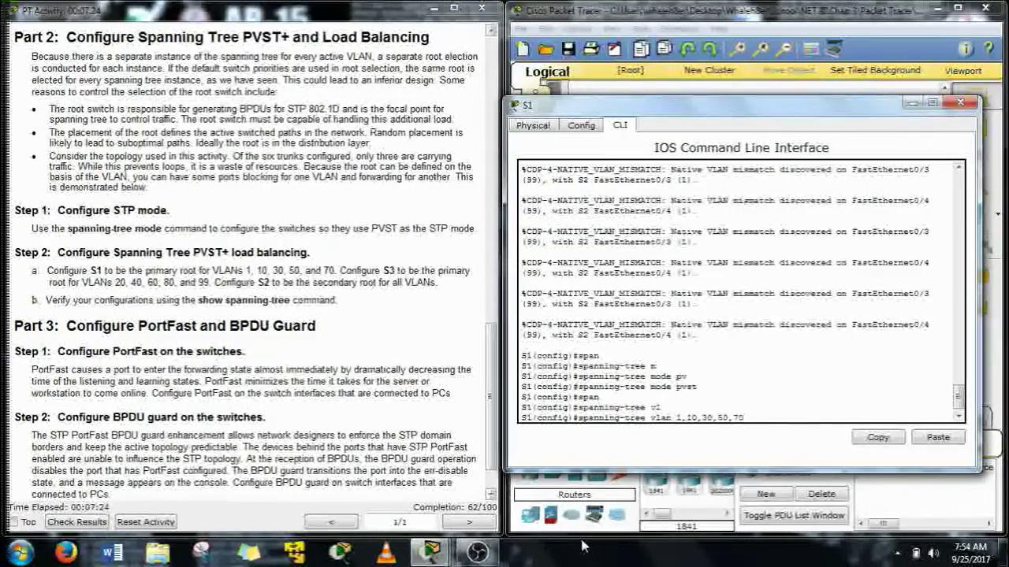
text(pr)
key(Tab)
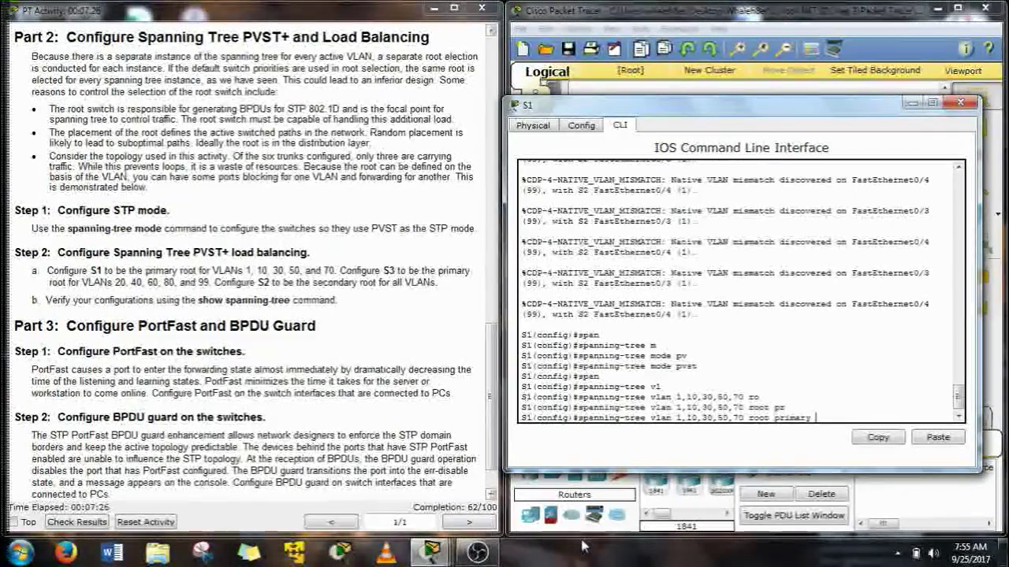
key(Return)
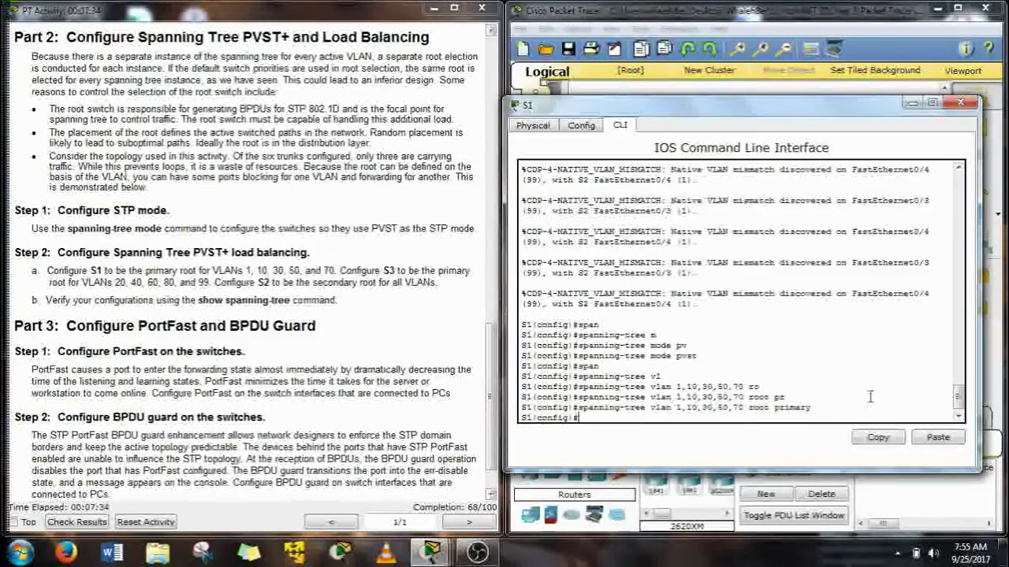
click(911, 104)
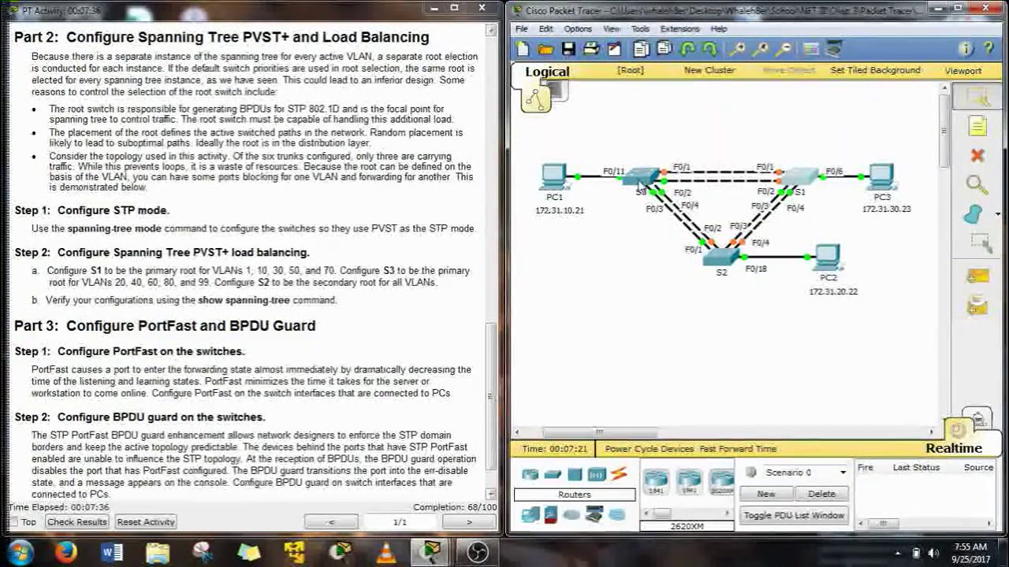
- Open S3's CLI, exit interface configuration, and set spanning-tree mode to PVST
click(640, 180)
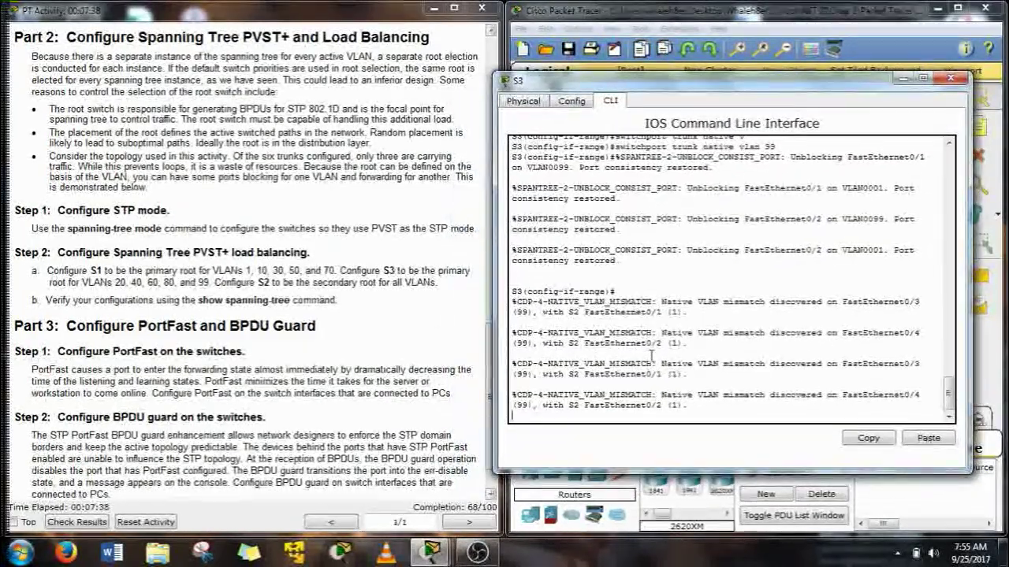
key(Return)
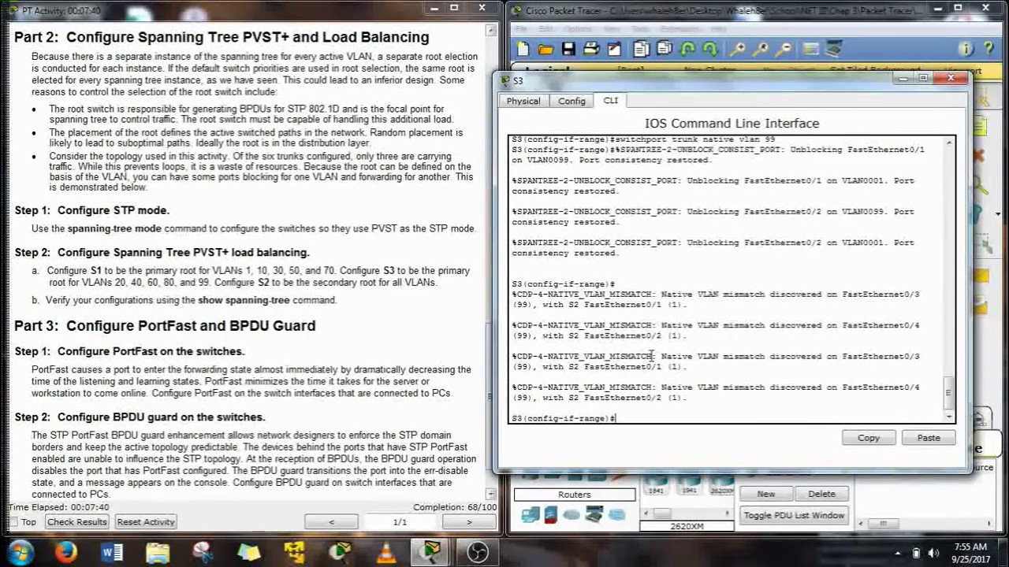
text(exit)
key(Return)
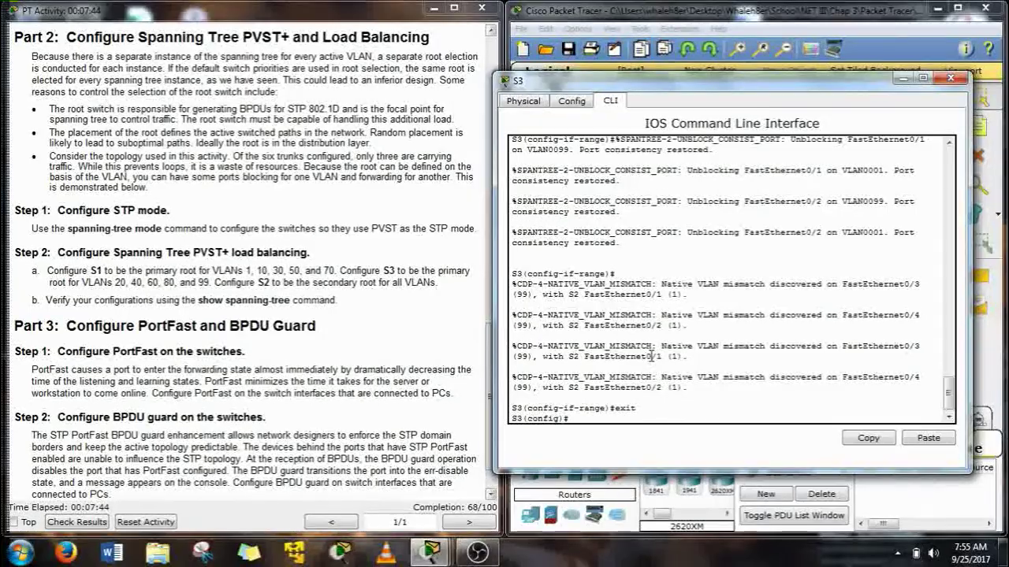
text(span)
key(Tab)
text(m)
key(Tab)
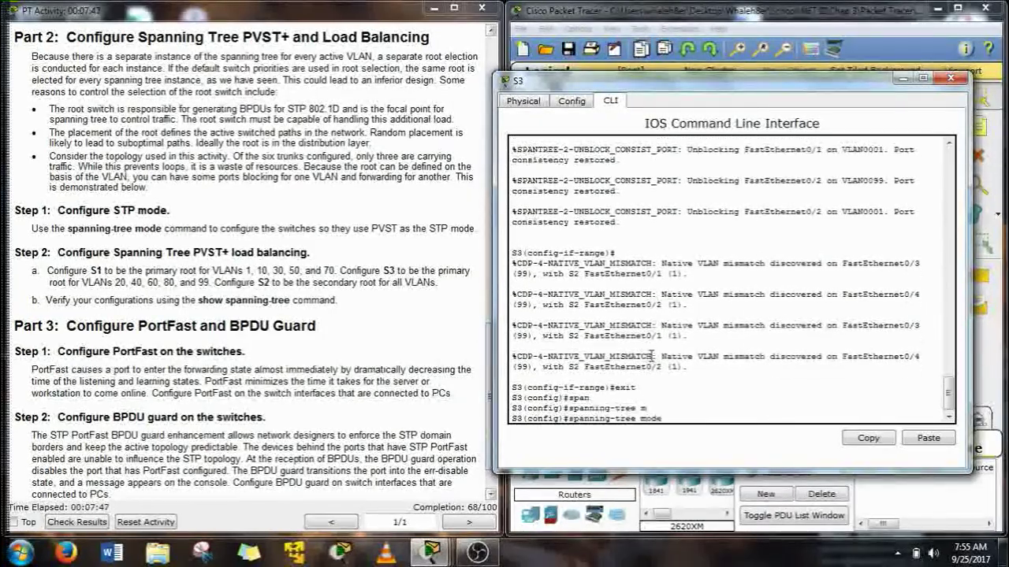
text(pv)
key(Tab)
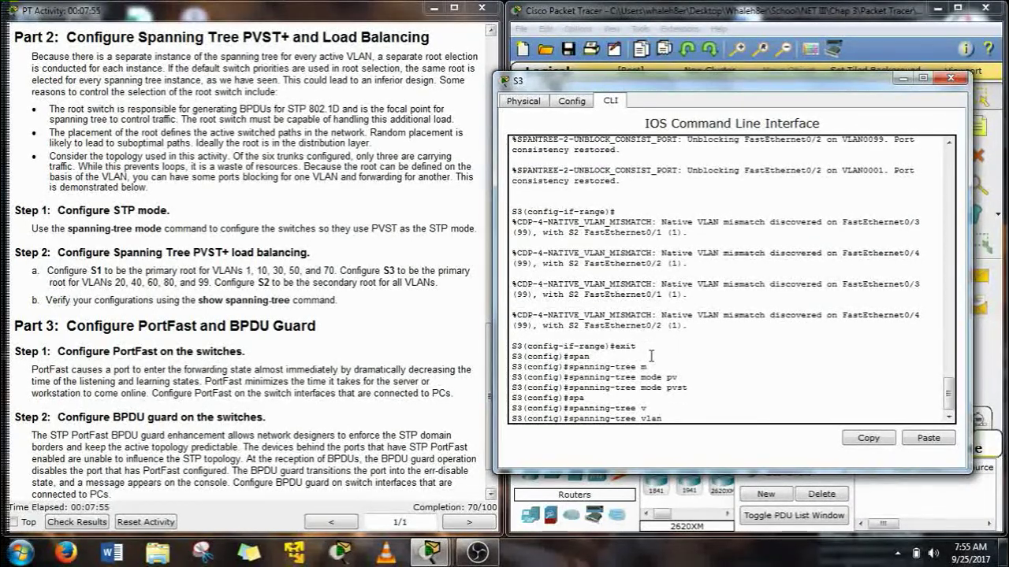
- Make S3 spanning-tree primary root for VLANs 20, 40, 60, 80 and 99
text(40)
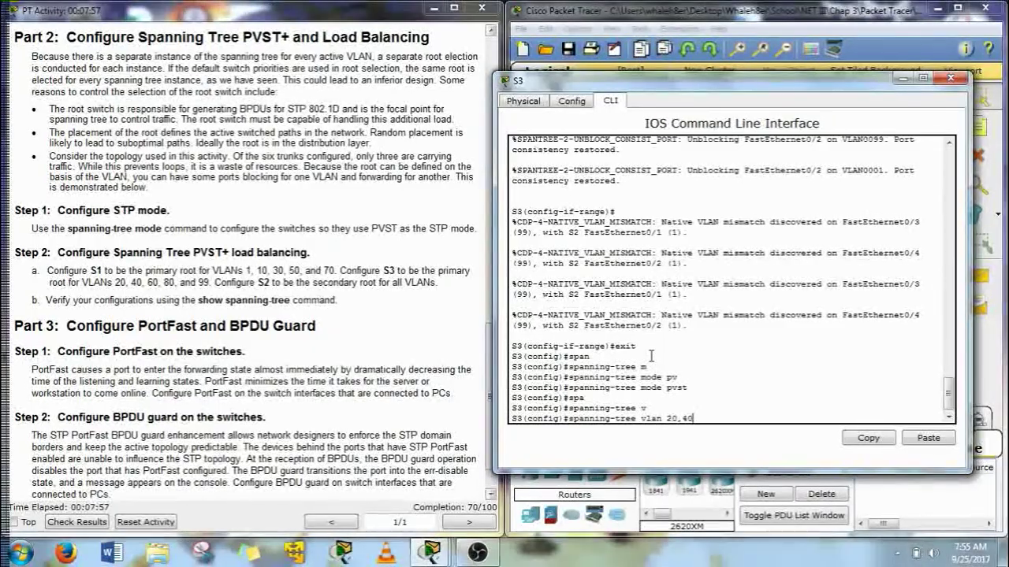
text(,60,80,)
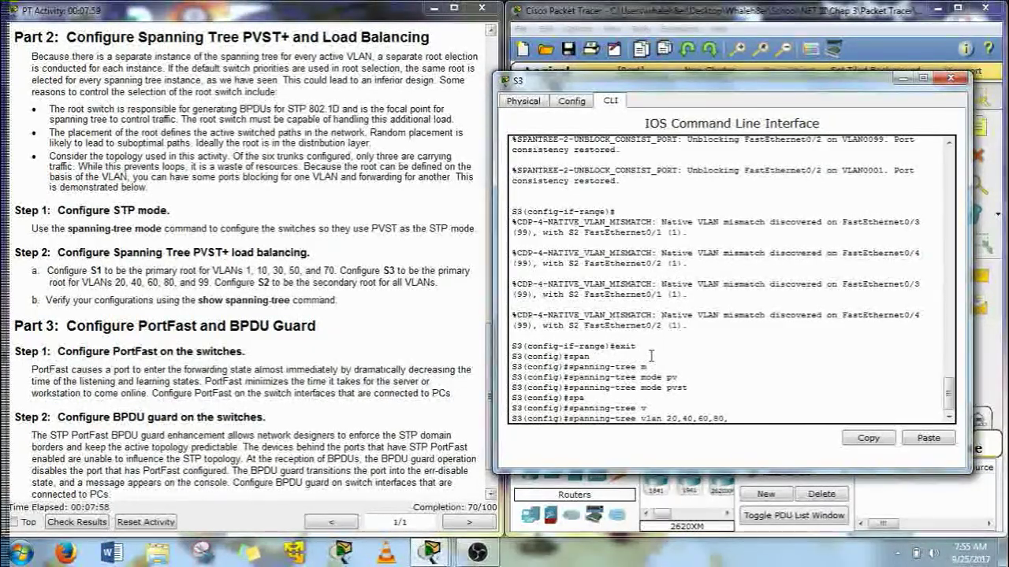
text(99 ro)
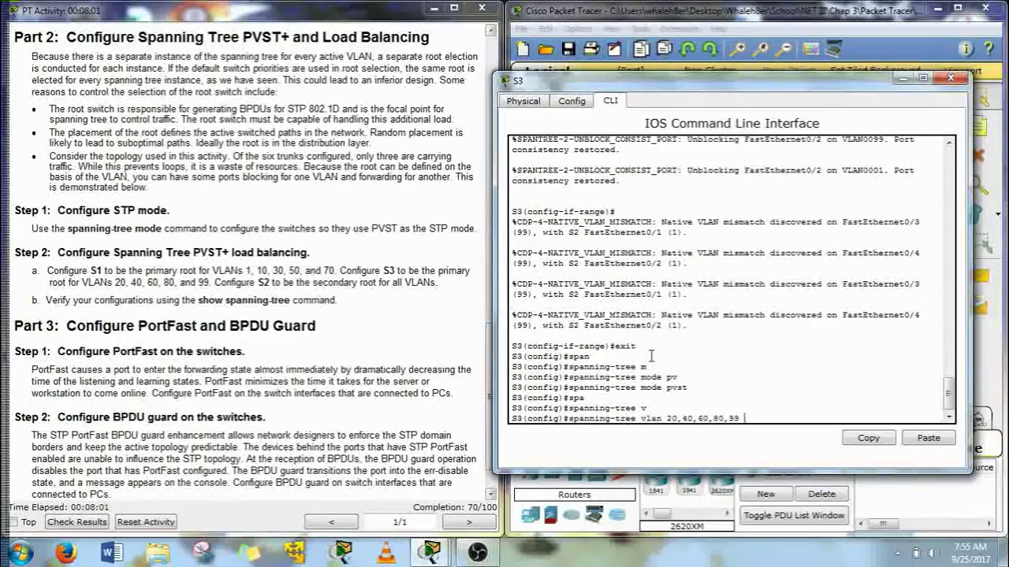
key(Tab)
text(pr)
key(Tab)
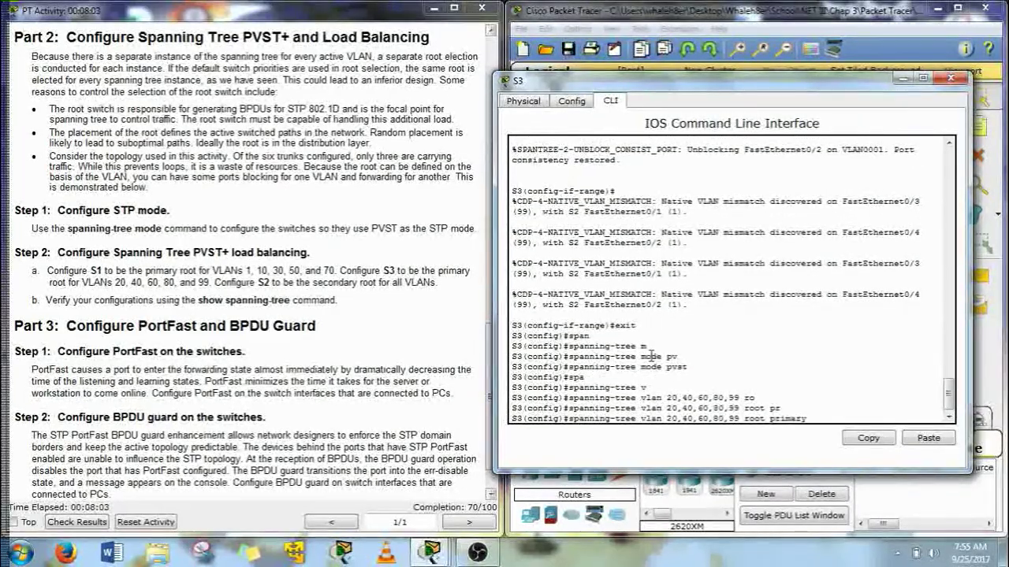
key(Return)
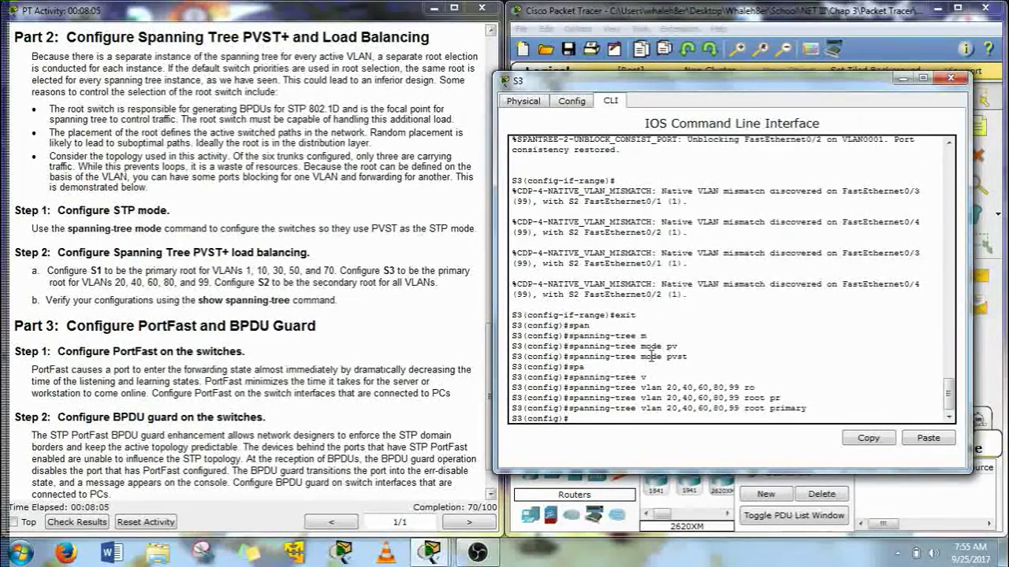
- Minimize S3's console, open S2's CLI, and set spanning-tree mode to PVST
click(901, 79)
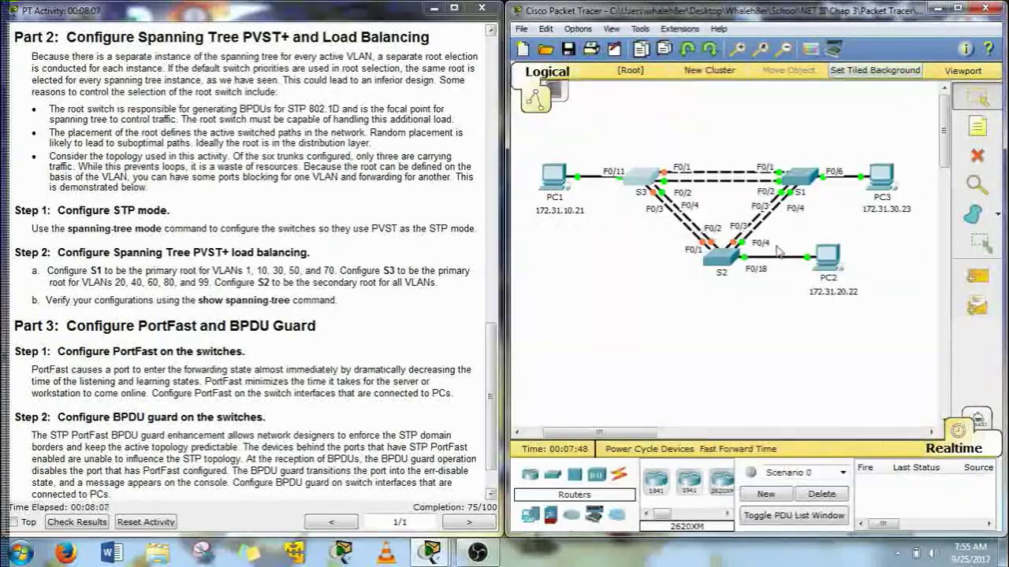
click(713, 258)
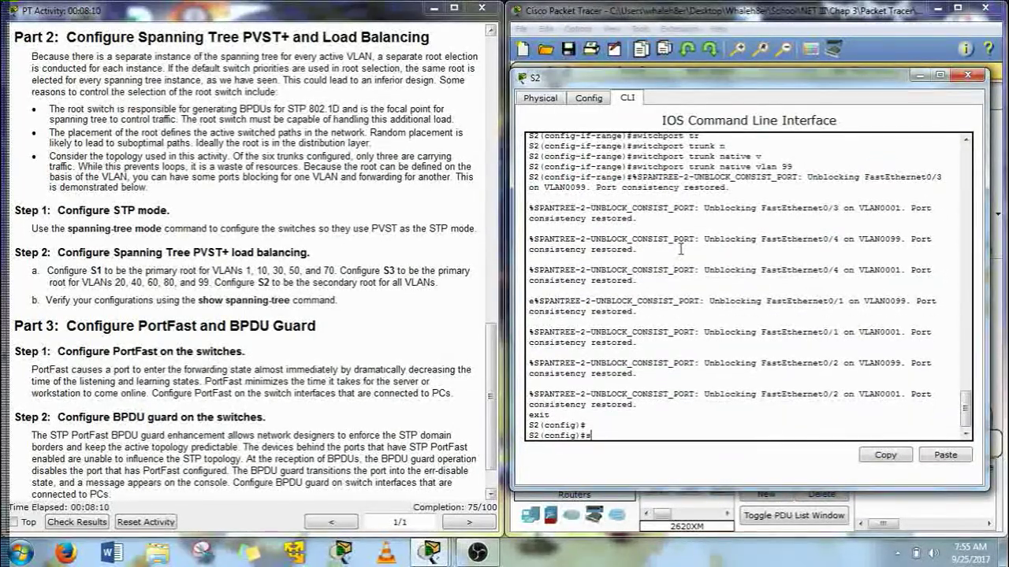
text(pan)
key(Tab)
text(mo)
key(Tab)
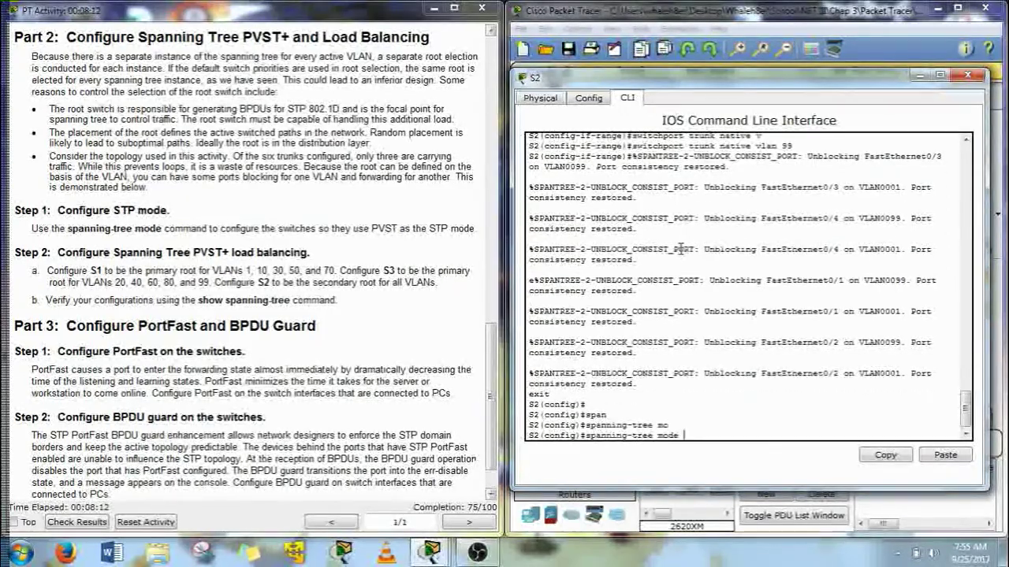
text(p)
key(Tab)
key(Return)
- Make S2 secondary root for VLANs 1, 10, 20, 30, 40, 50, 60, 70, 80 and 99
text(span)
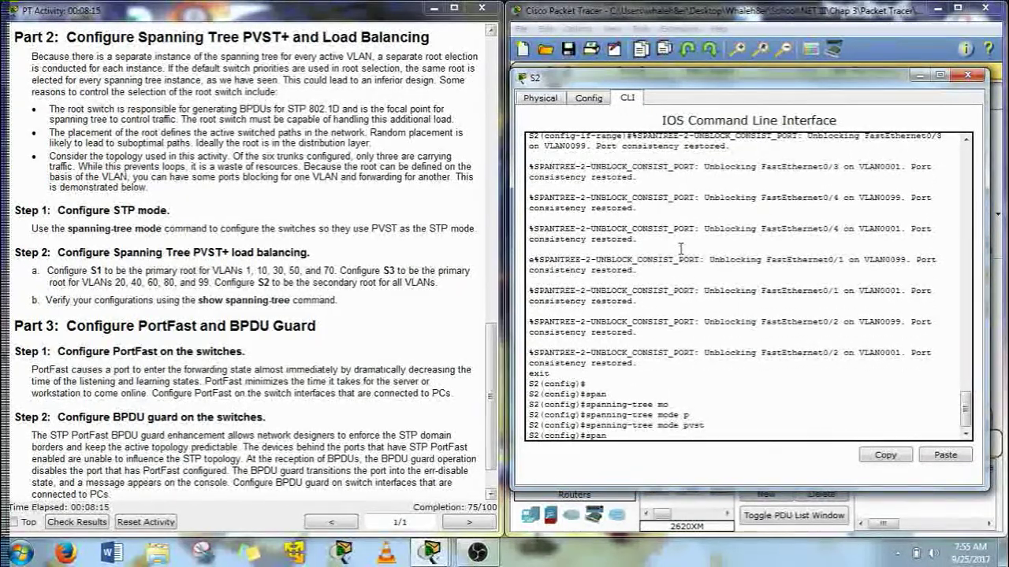
key(Tab)
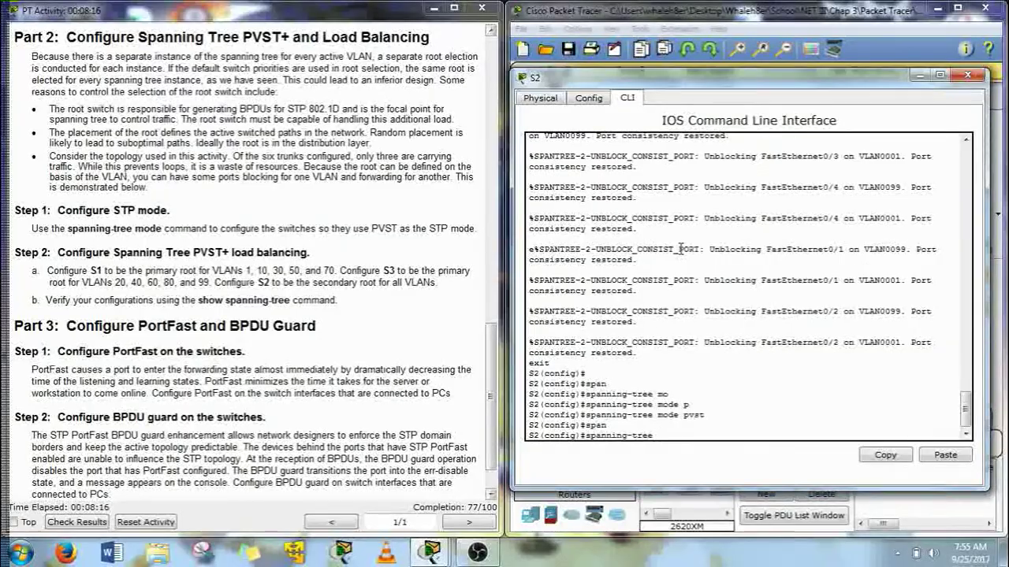
text(1)
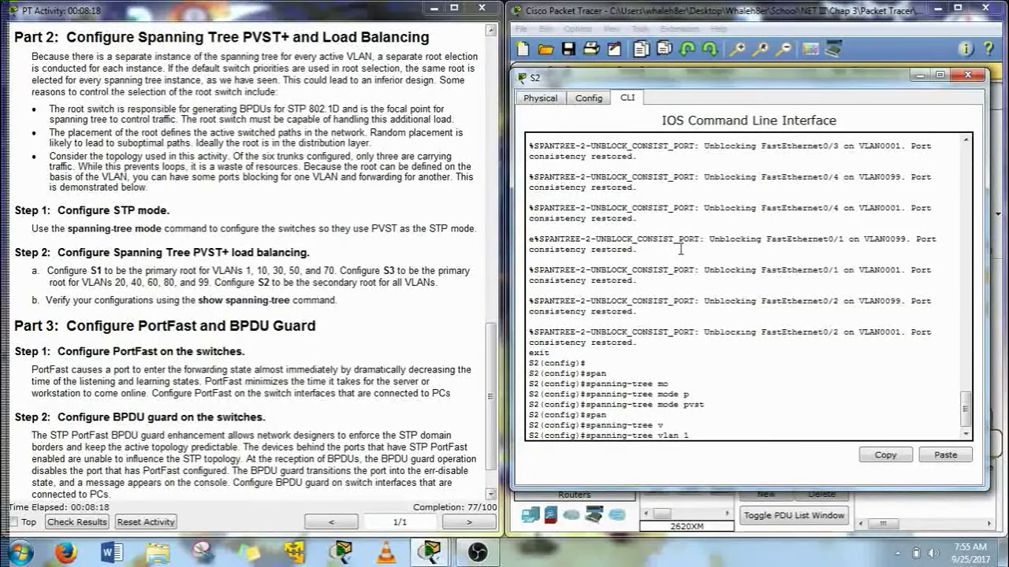
text(,10,20,30,40,50,60)
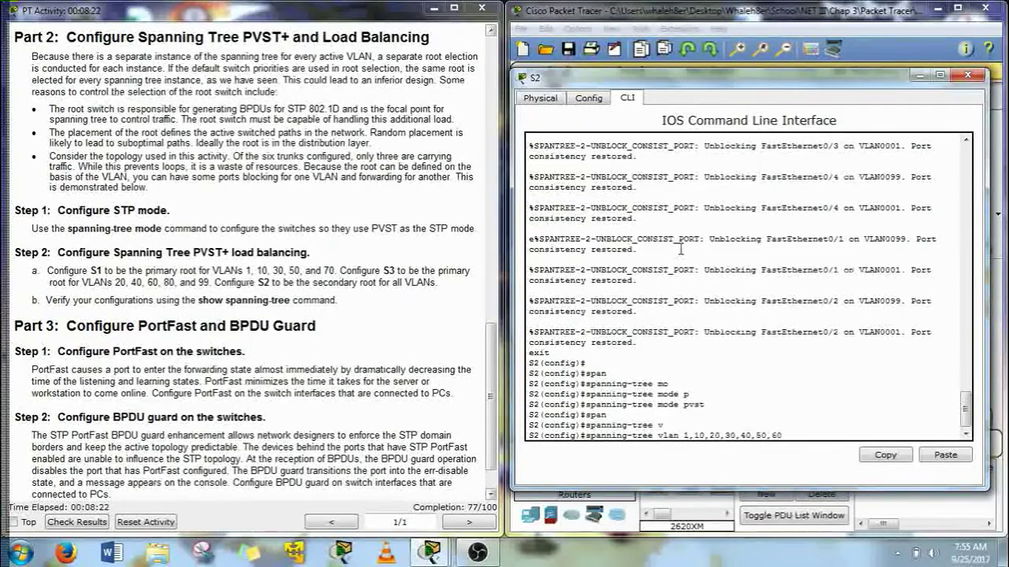
text(,70,80,99 ro)
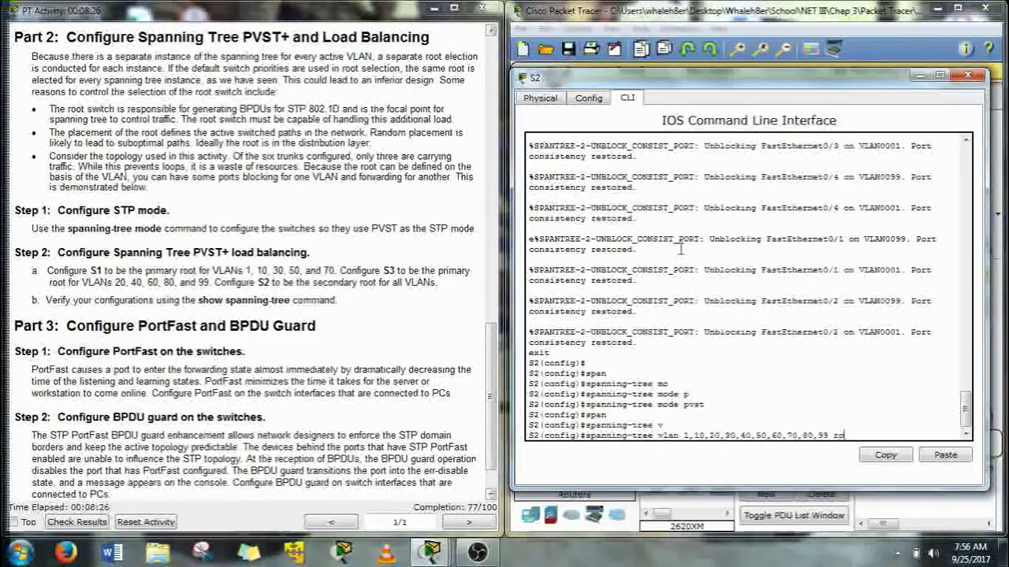
key(Tab)
text(se)
key(Tab)
key(Return)
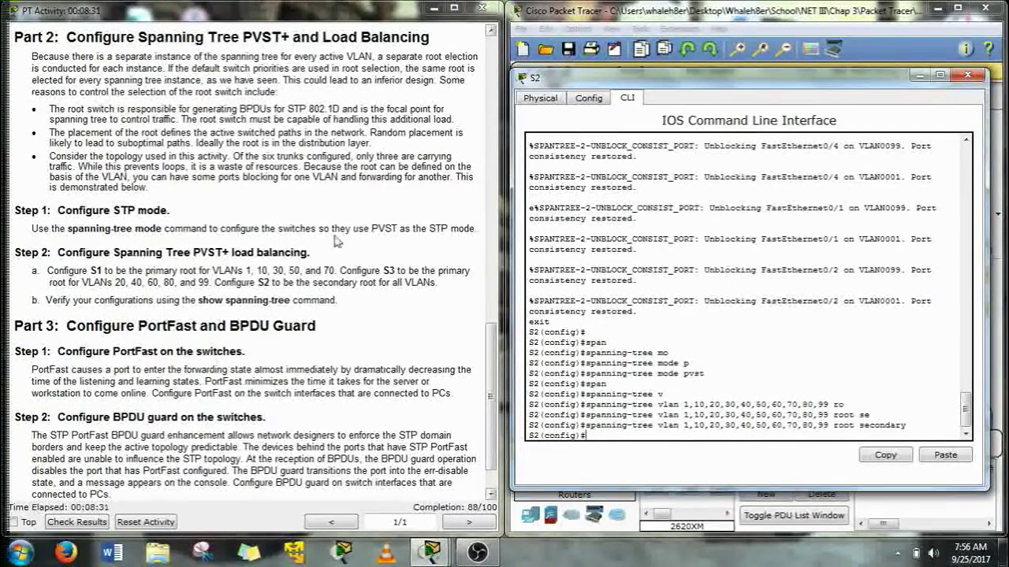
- Review the PortFast step in the activity instructions, then move from S2 to S1's command line
drag(295, 369, 304, 370)
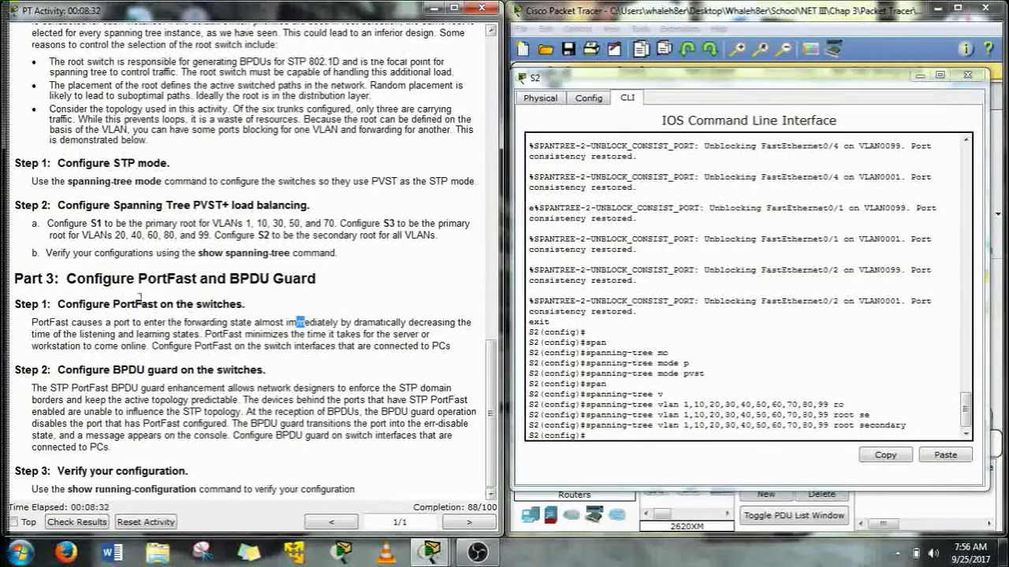
click(52, 312)
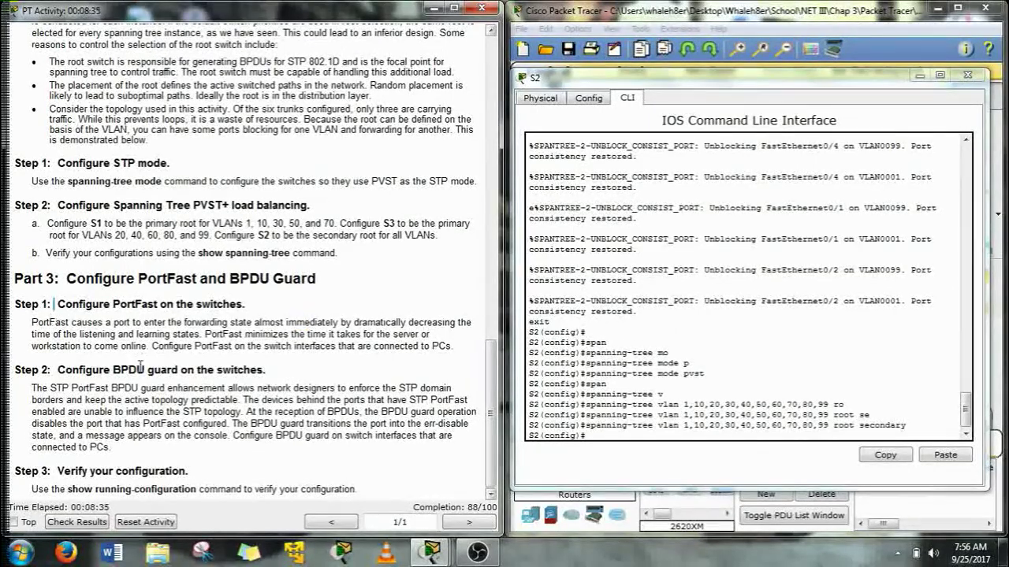
double_click(103, 305)
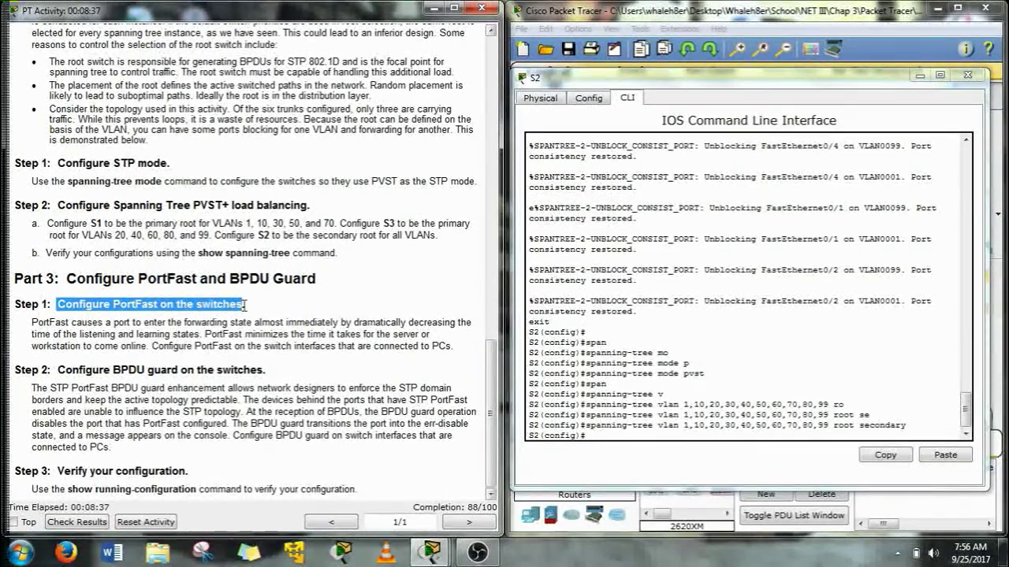
click(389, 383)
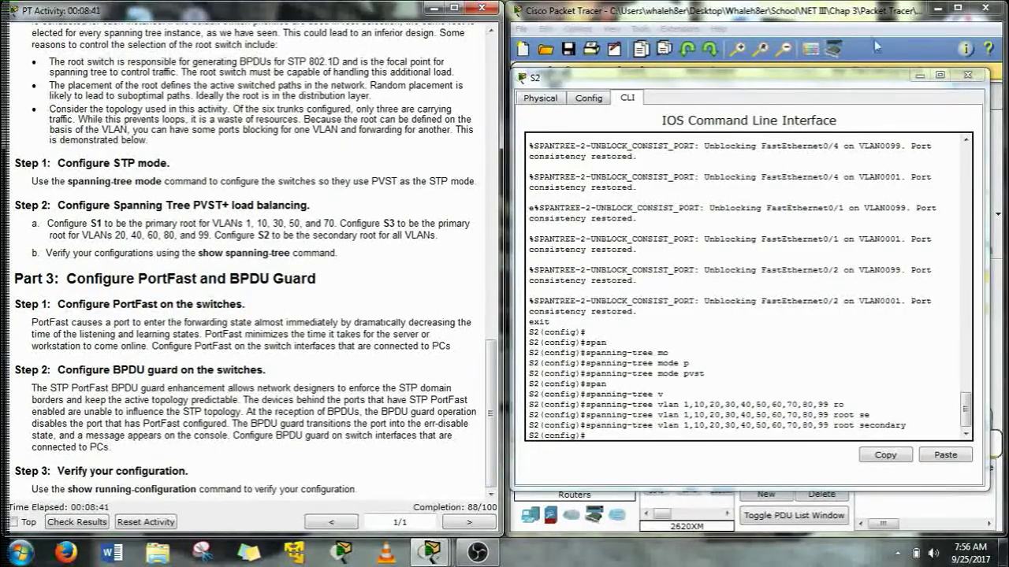
click(968, 74)
click(701, 138)
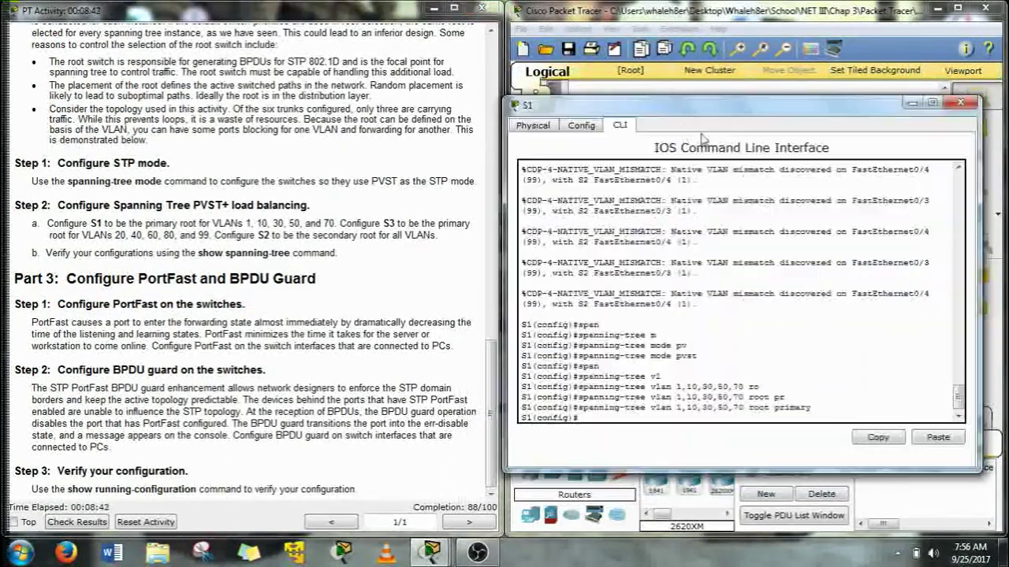
- Enable spanning-tree PortFast on S1's interface FastEthernet0/6
text(int f0/)
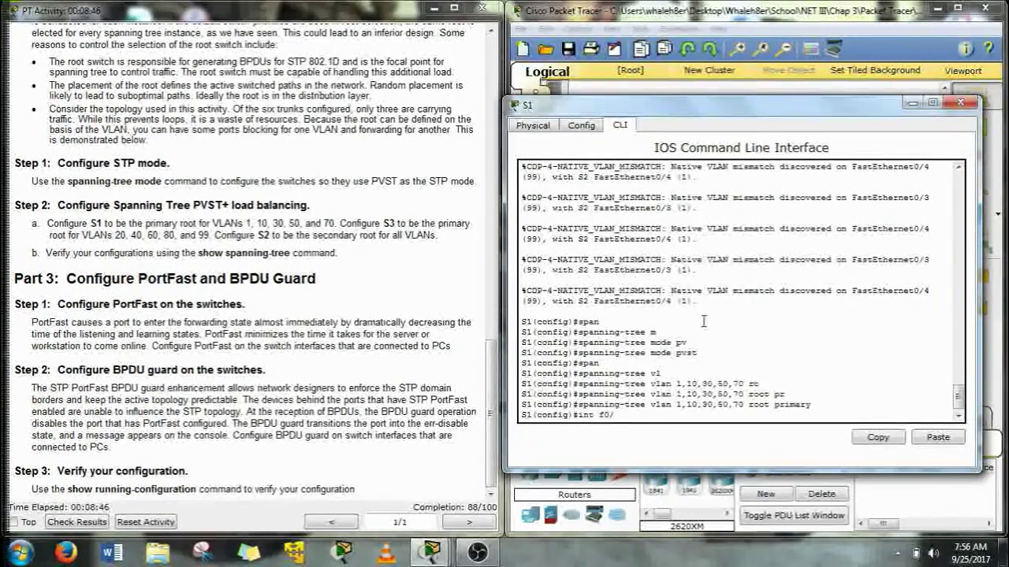
text(6)
key(Return)
text(span)
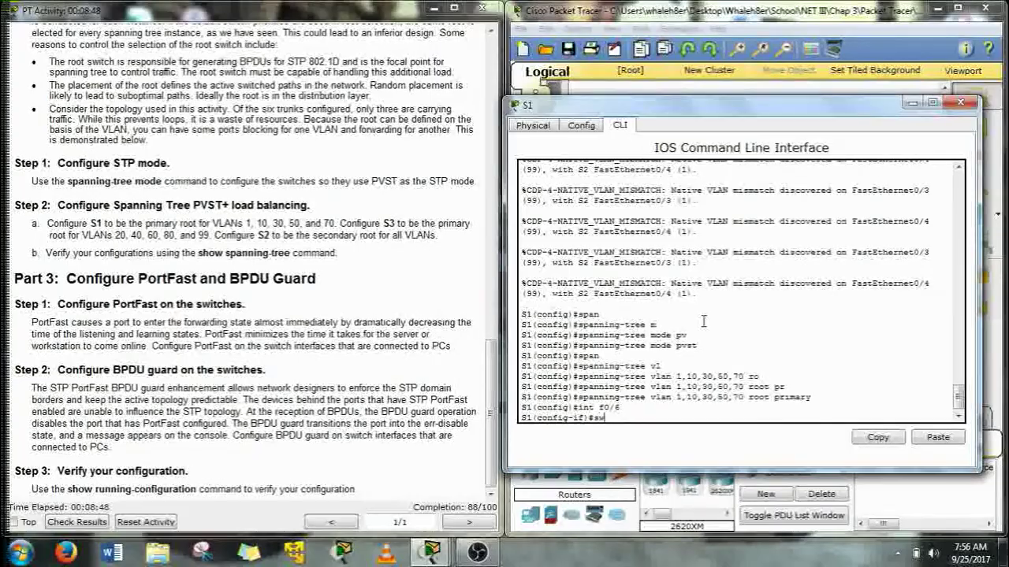
key(Tab)
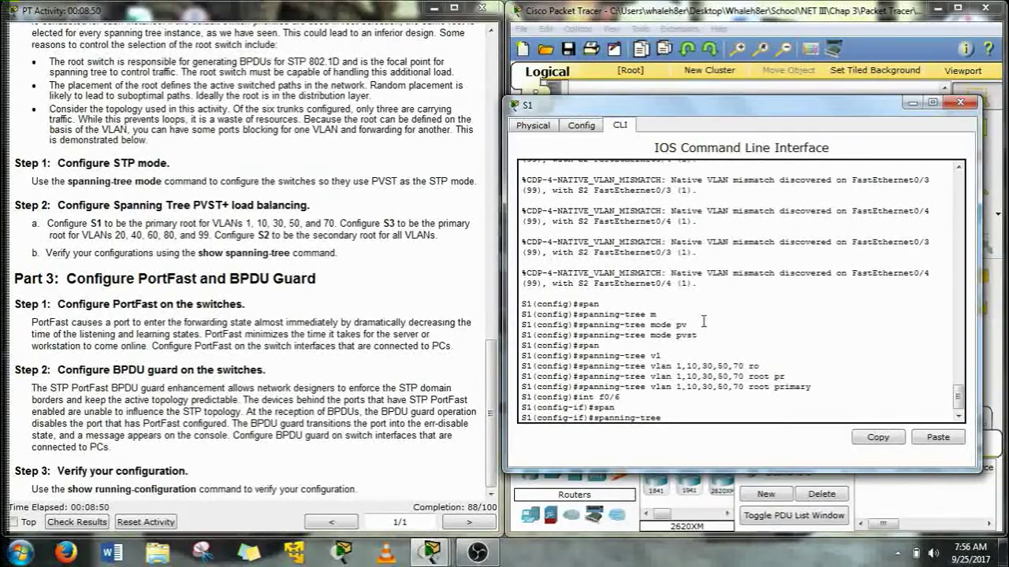
text(?)
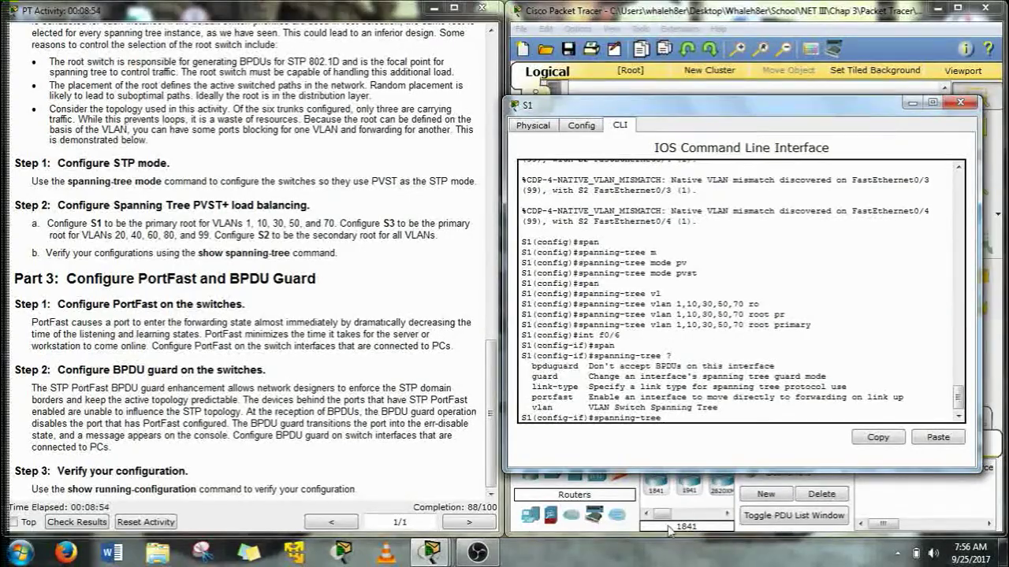
text(por)
key(Tab)
key(Return)
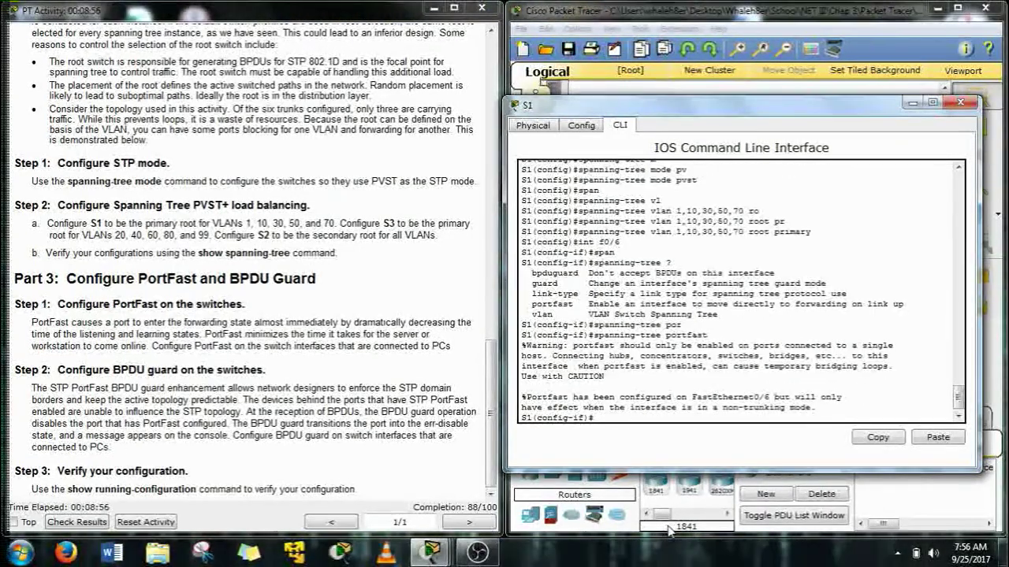
- Enable BPDU guard on S1's F0/6, then leave S1 for S3's command line
text(span)
key(Tab)
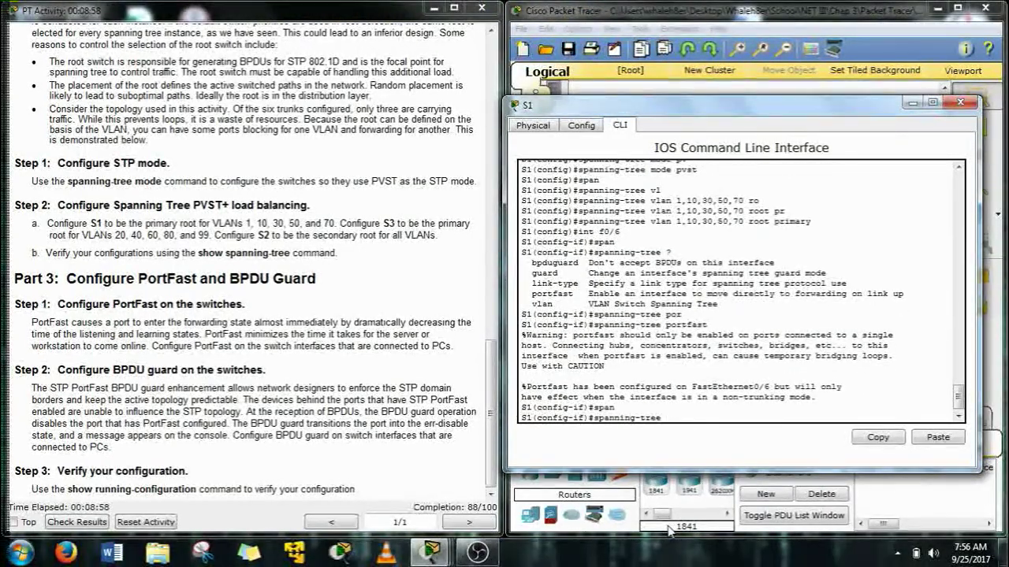
text(b)
key(Tab)
text(e)
key(Tab)
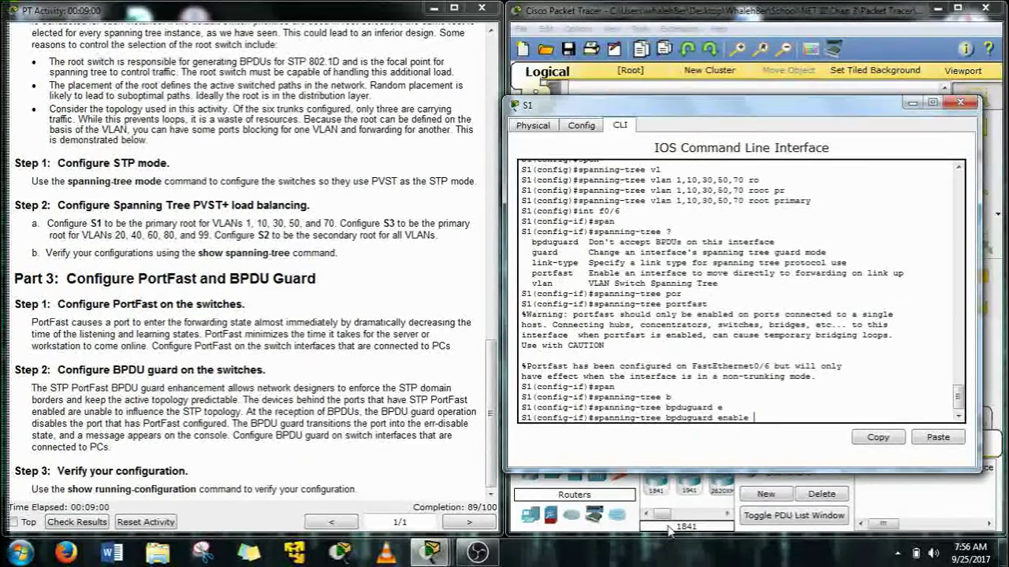
key(Return)
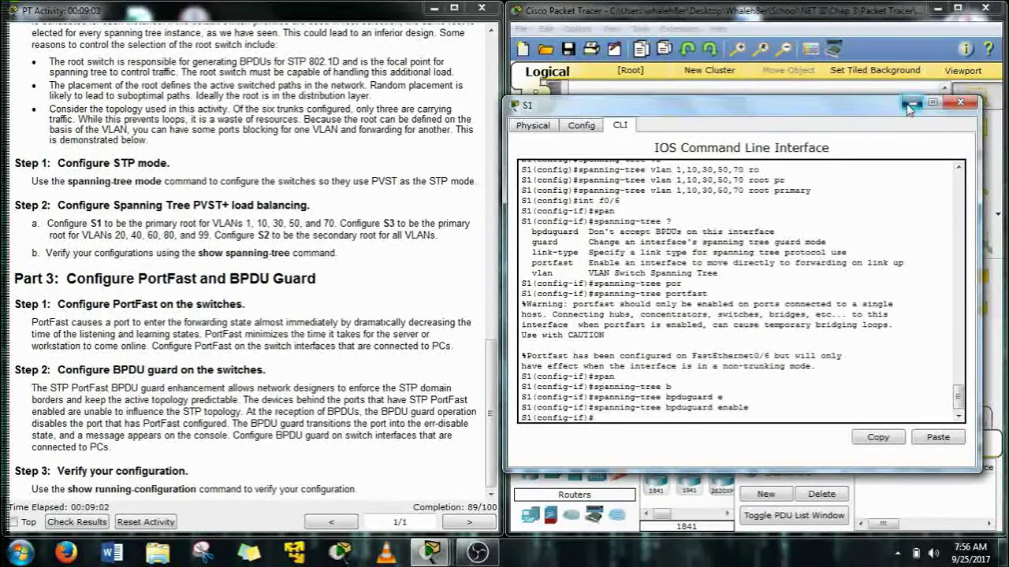
click(961, 103)
click(644, 176)
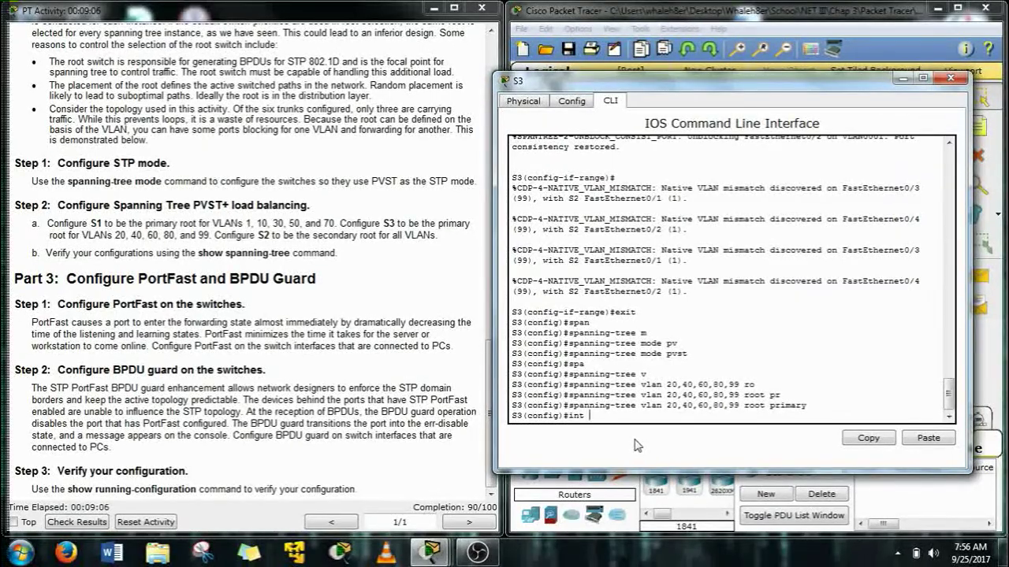
- Enable spanning-tree PortFast on S3's interface FastEthernet0/11
mouse_move(646, 88)
mouse_down()
mouse_move(634, 280)
mouse_move(640, 80)
mouse_up()
text(int f0/)
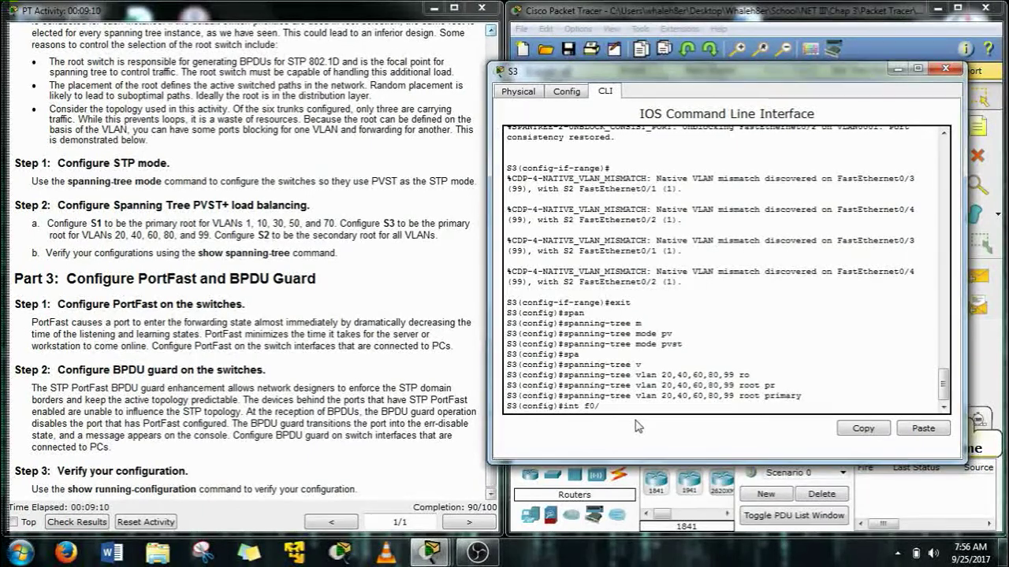
text(11)
key(Return)
text(span)
key(Tab)
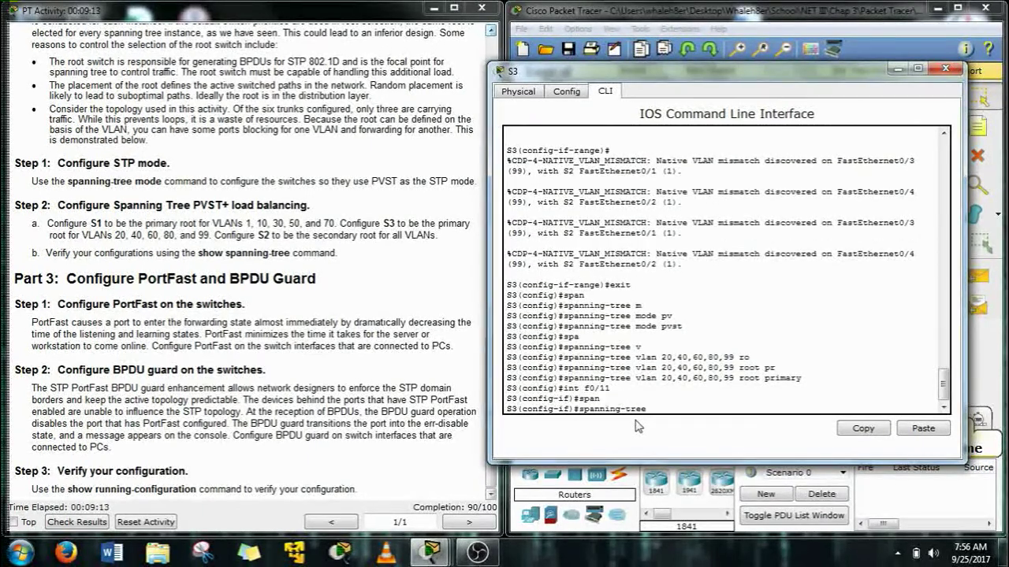
text(p)
key(Tab)
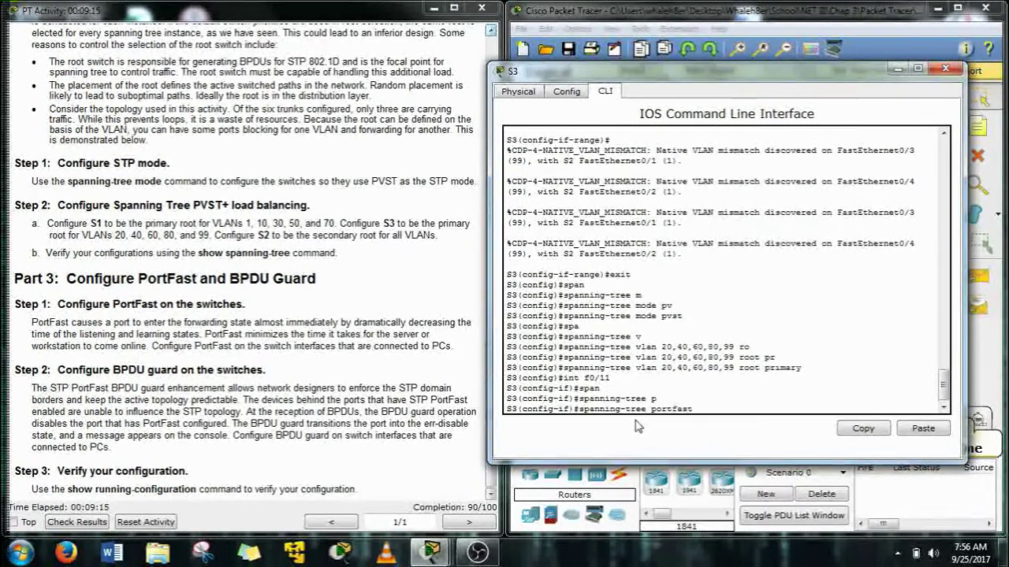
key(Return)
key(Return)
- Enable BPDU guard on S3's F0/11 and close the S3 window
text(span)
key(Tab)
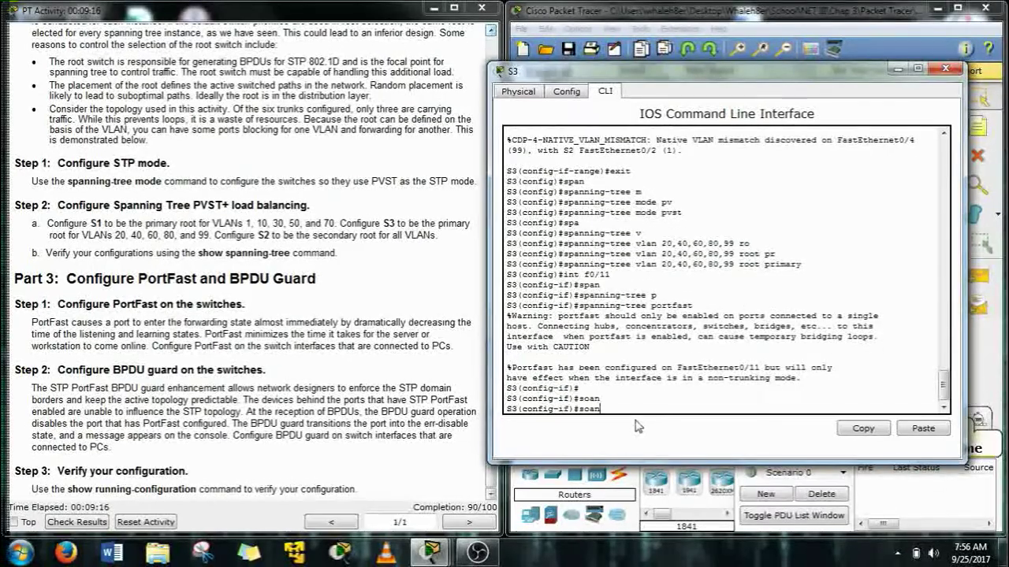
key(BackSpace)
key(BackSpace)
text(span)
key(Tab)
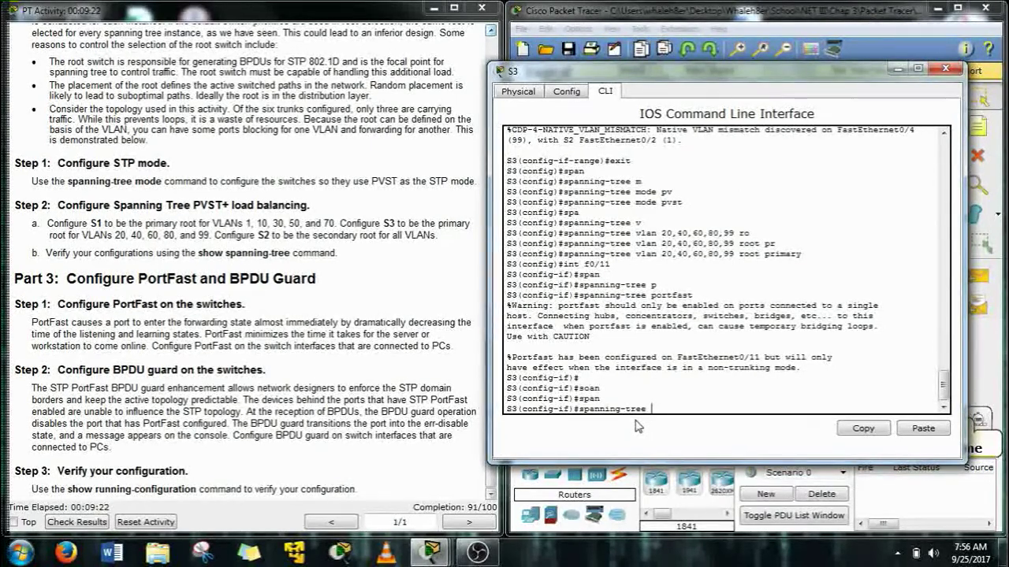
text(b)
key(Tab)
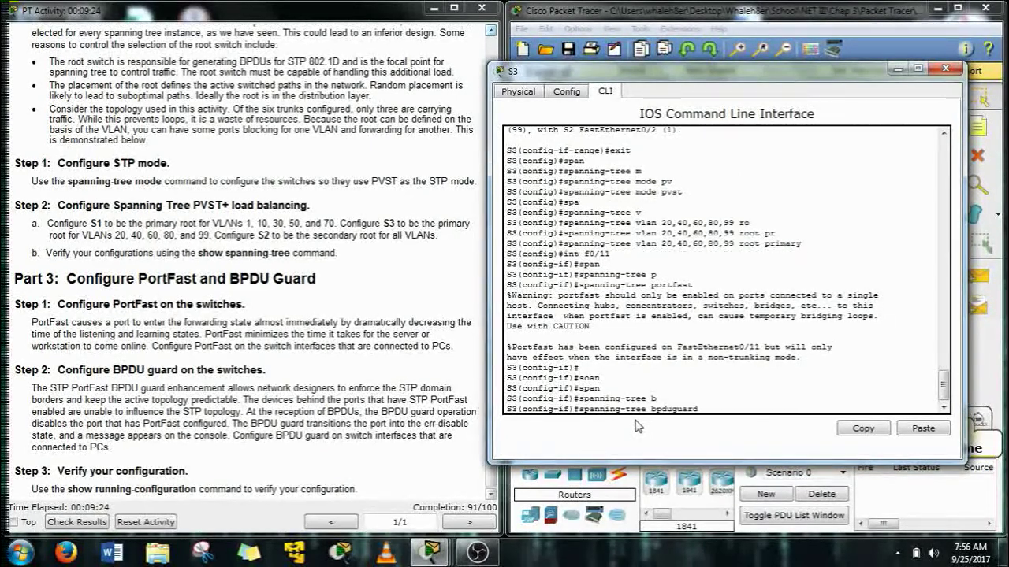
text(e)
key(Tab)
key(Return)
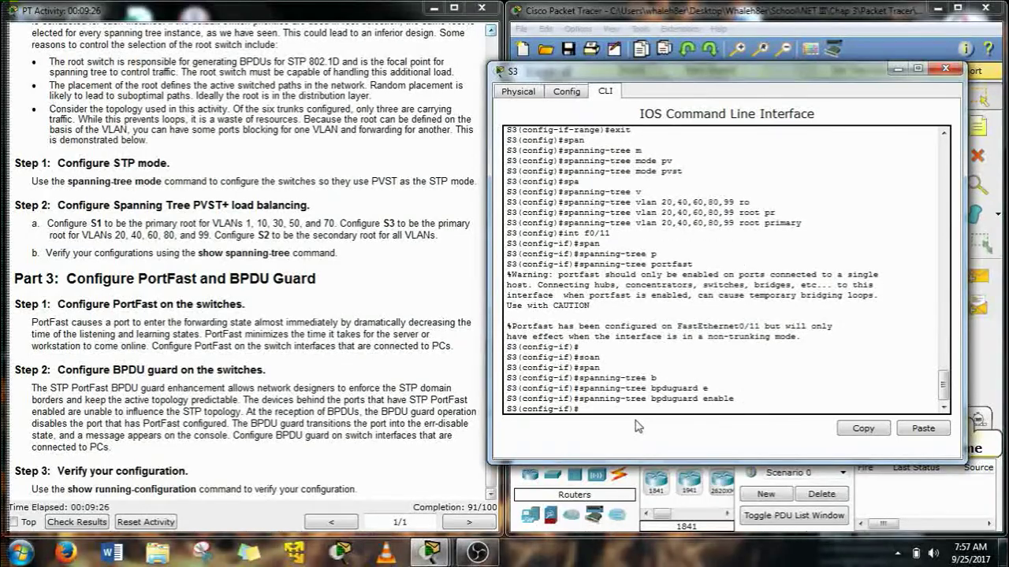
click(945, 69)
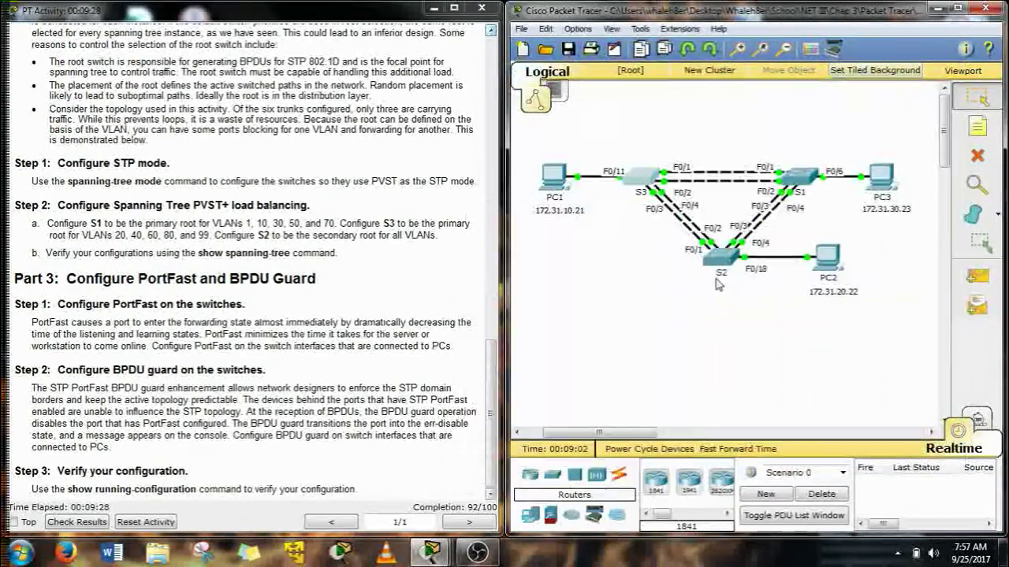
- On S2, enable spanning-tree PortFast on interface FastEthernet0/18
click(597, 186)
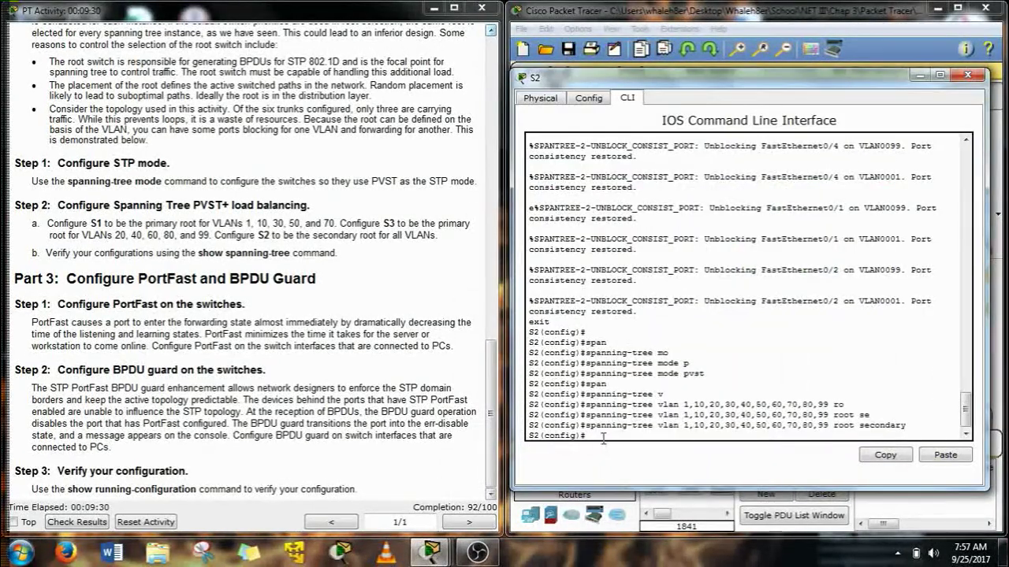
text(int f0/18)
key(Return)
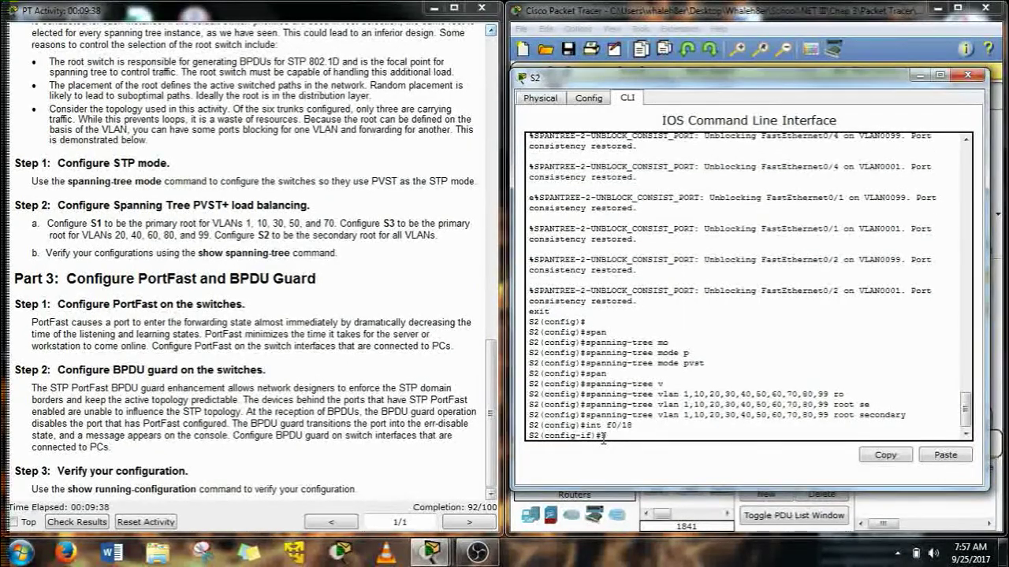
text(span)
key(Tab)
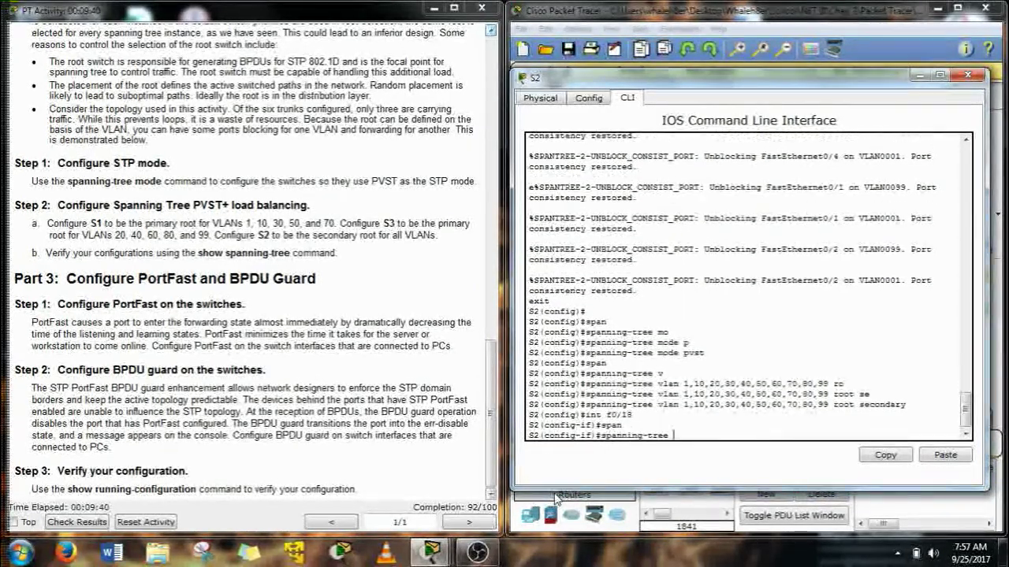
text(p)
key(Tab)
key(Return)
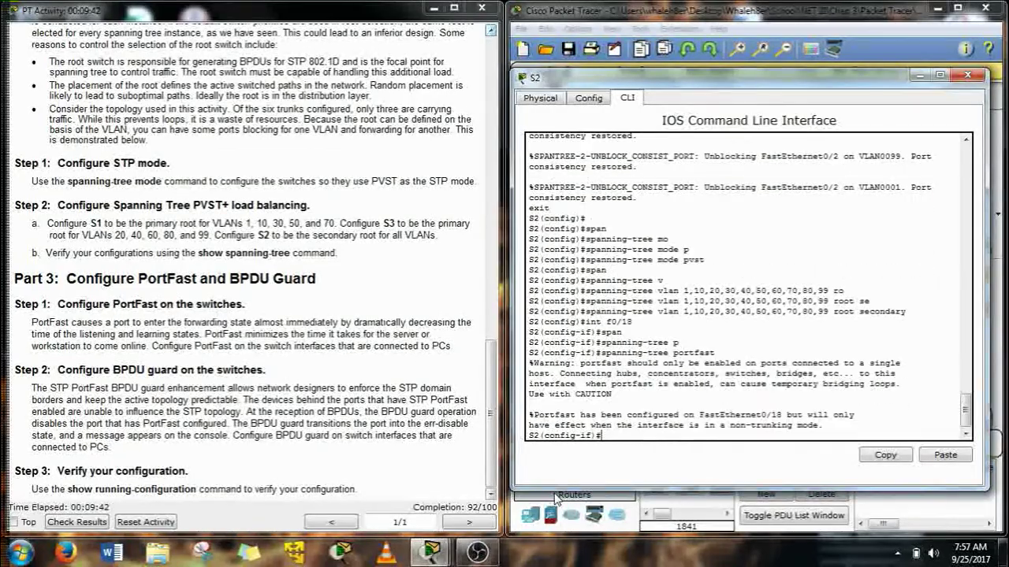
- Enable BPDU guard on S2's F0/18, exit to global configuration, and close the console
key(Return)
text(span)
key(Tab)
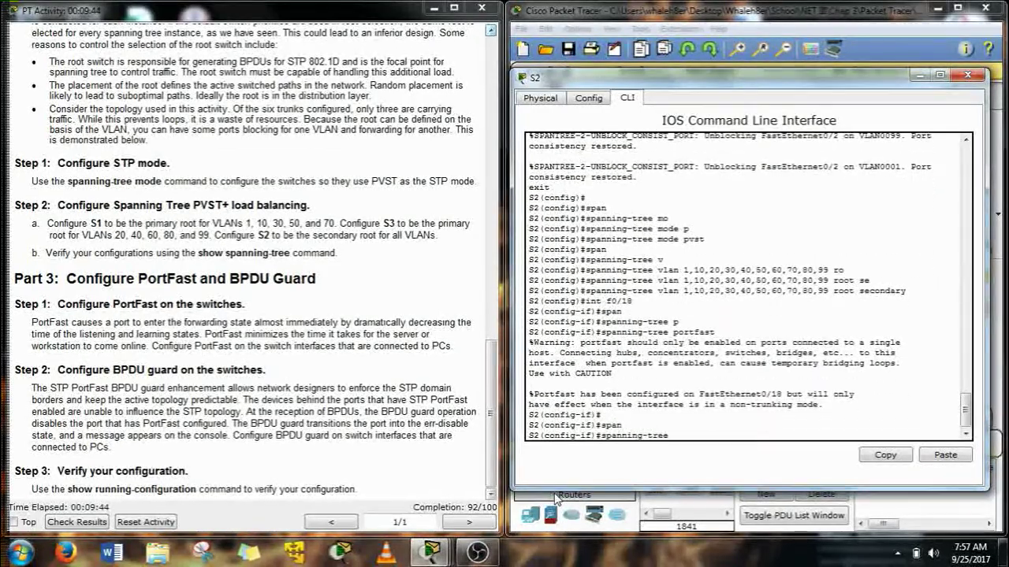
text(b)
key(Tab)
text(e)
key(Tab)
key(Return)
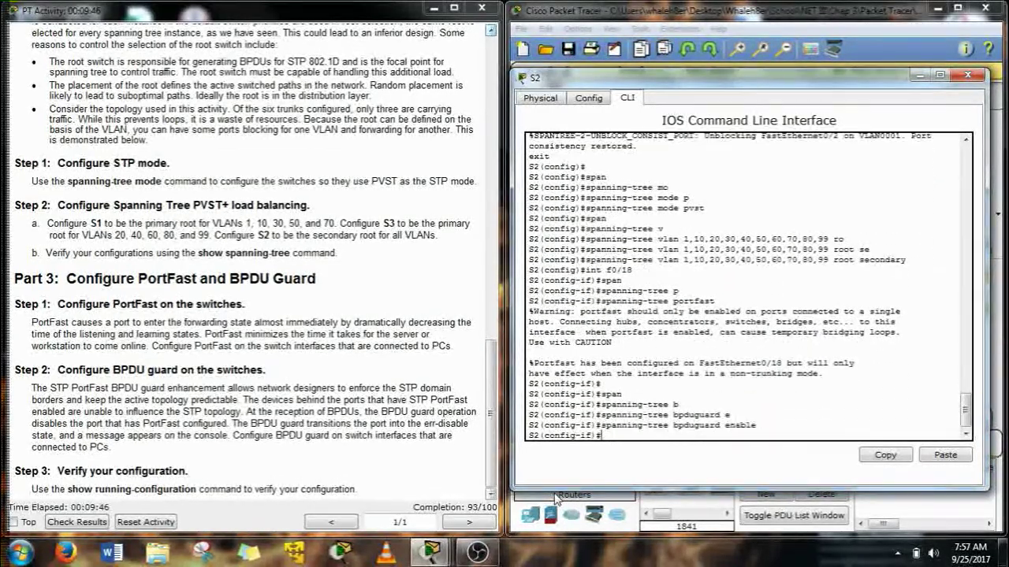
text(exit)
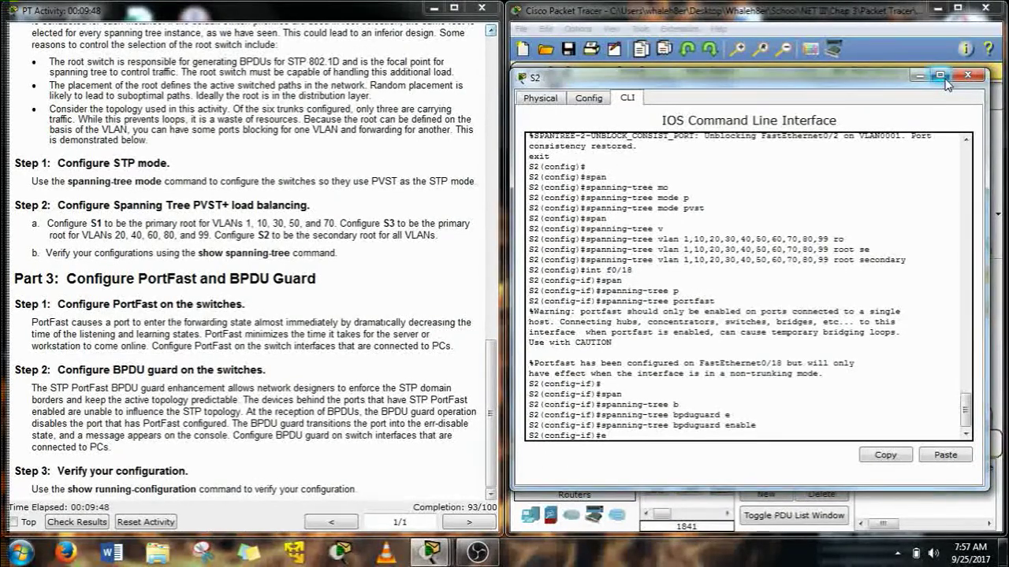
key(Return)
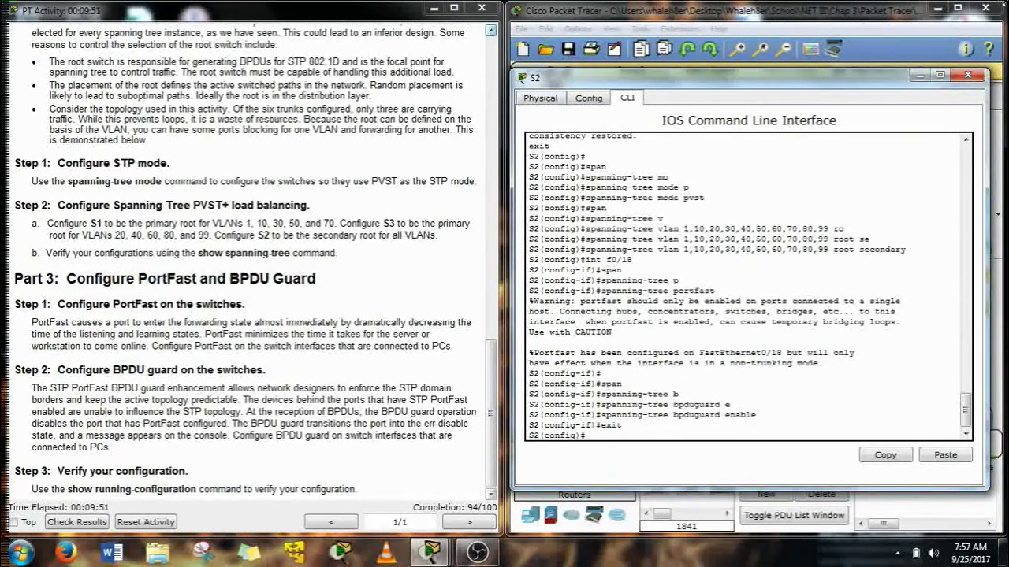
click(918, 77)
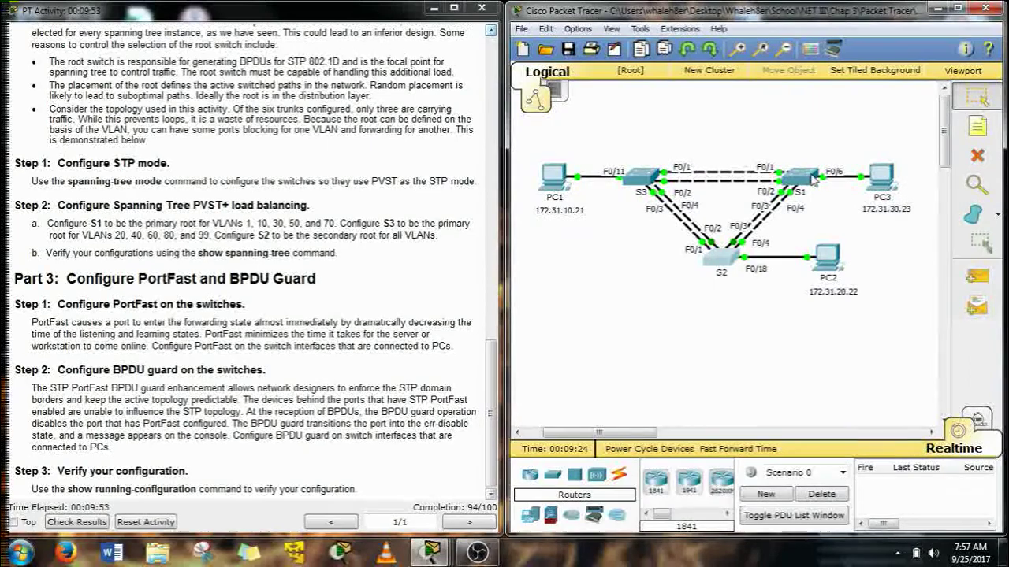
- On S1, leave the F0/6 configuration and enter interface VLAN 99
drag(489, 367, 484, 57)
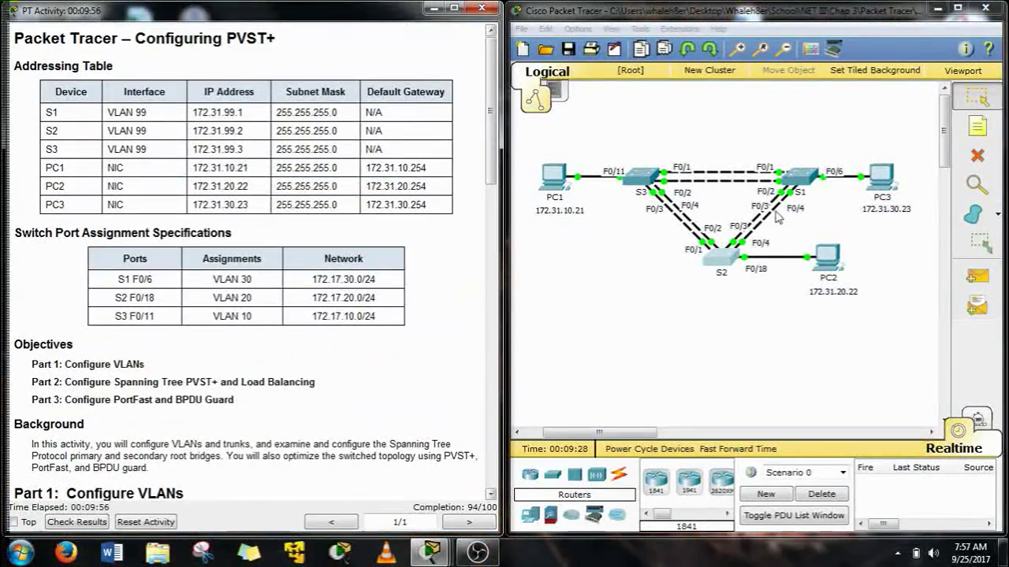
click(801, 175)
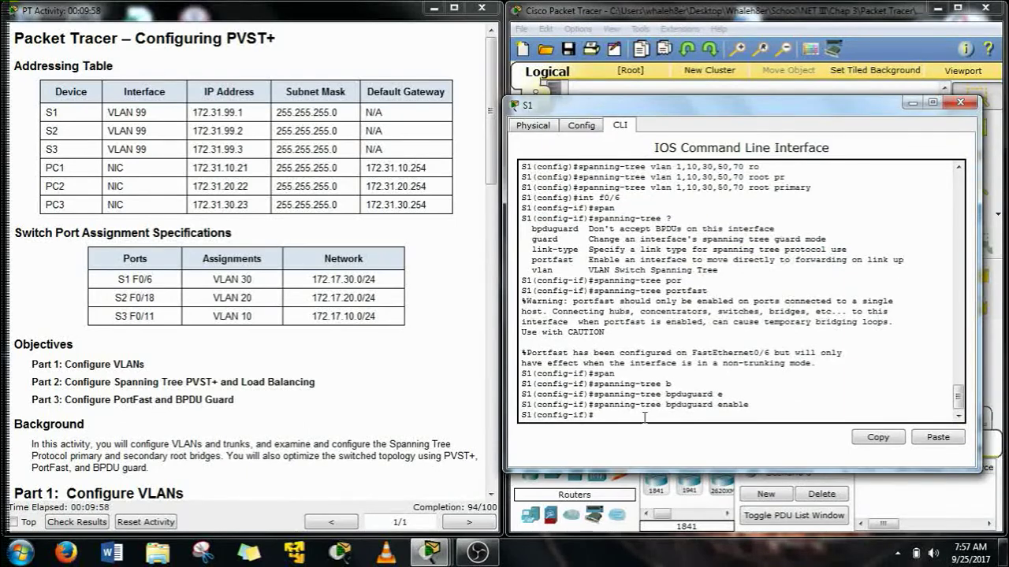
text(exit)
key(Return)
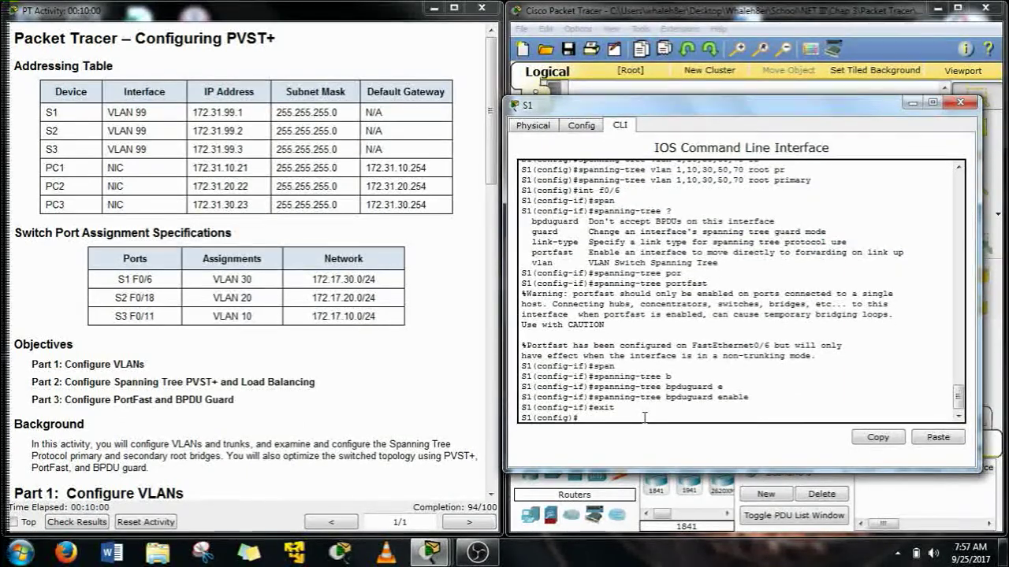
text(int vlan 99)
key(Return)
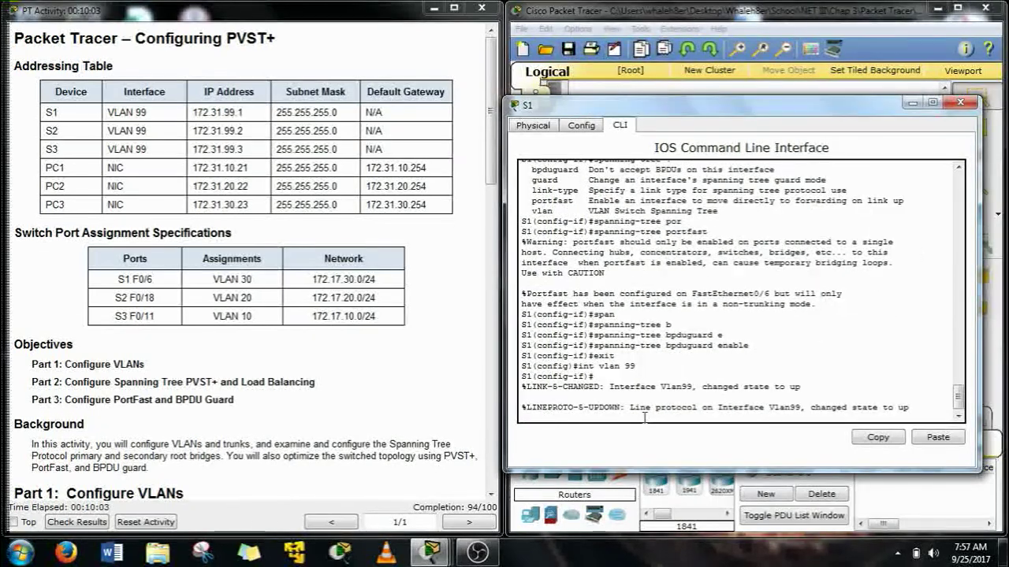
key(Return)
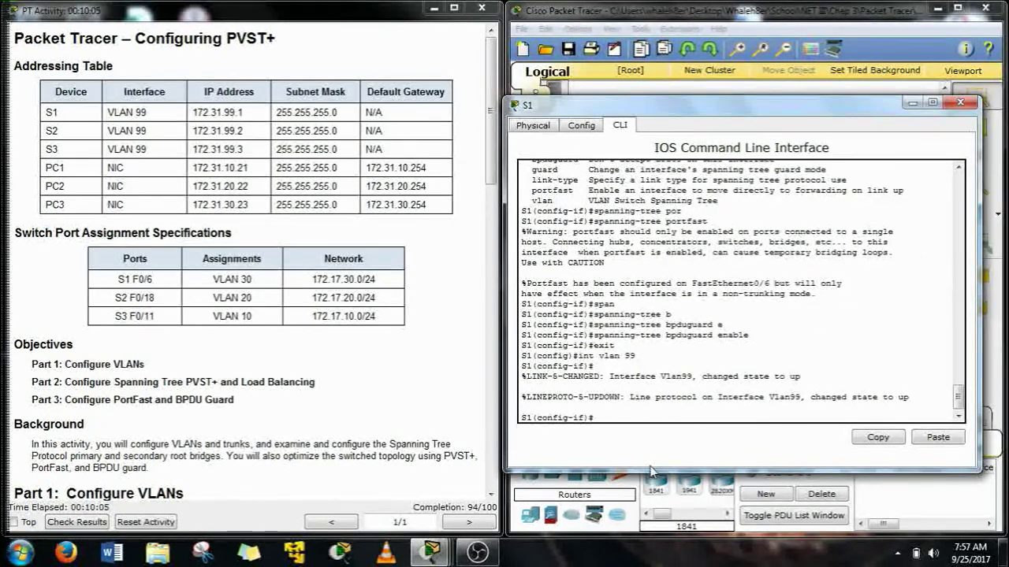
- Give VLAN 99 address 172.31.99.1 255.255.255.0, copying the command, and bring it up with no shut
text(ip add)
key(Tab)
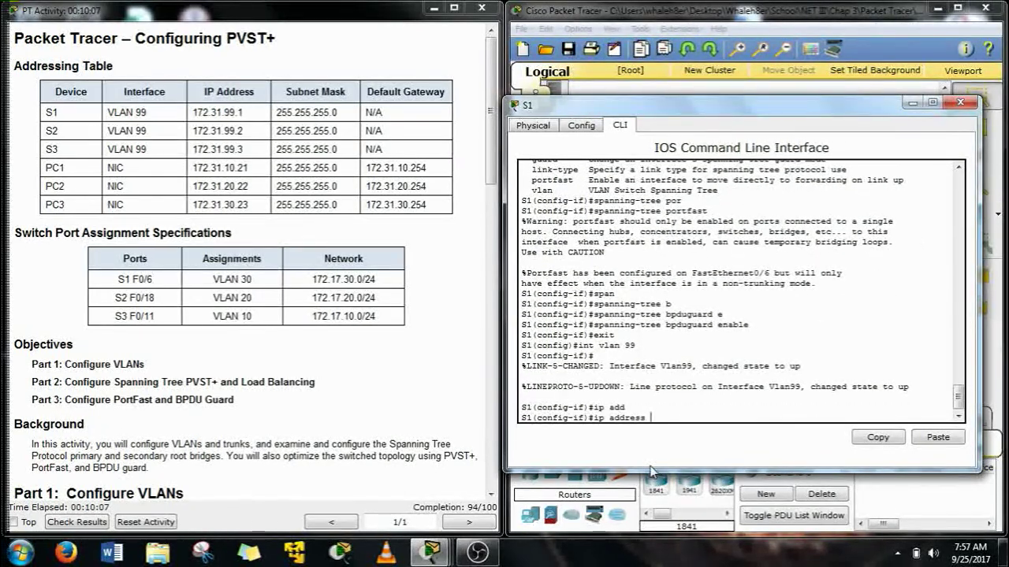
text(1)
text(72.1)
text(1.9)
text(9.1 255.255.255.0)
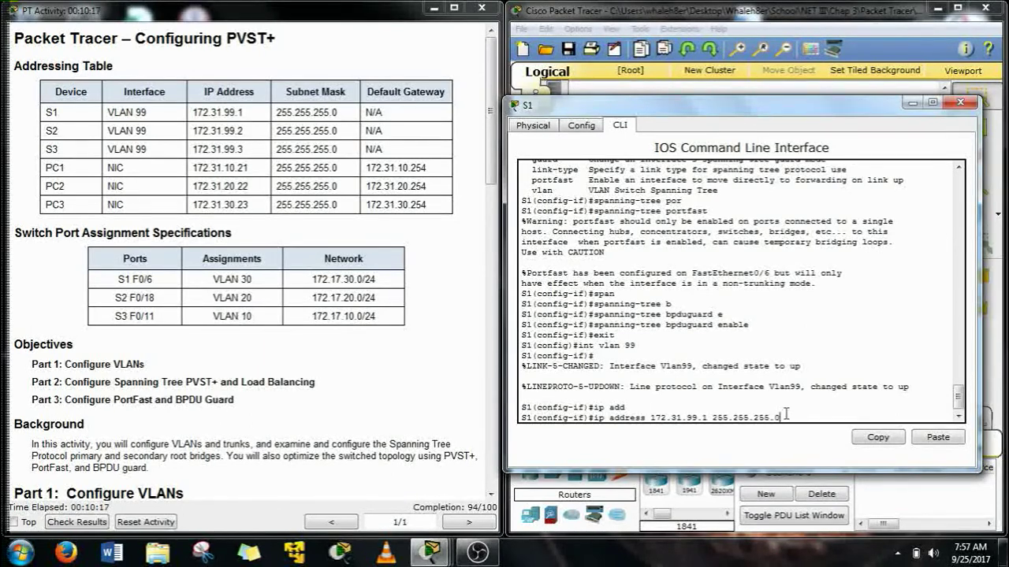
drag(782, 417, 604, 424)
click(884, 438)
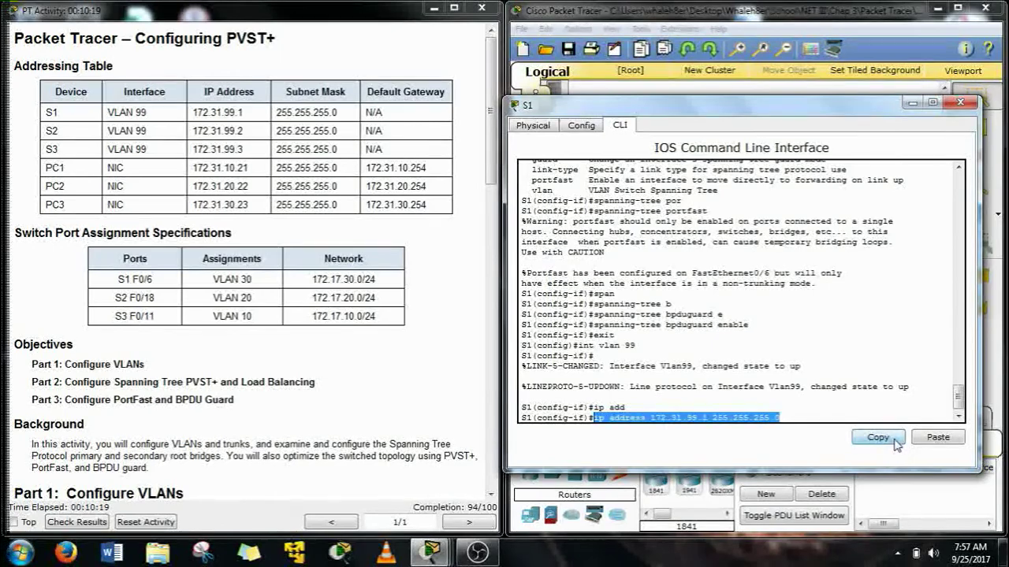
click(816, 415)
key(Return)
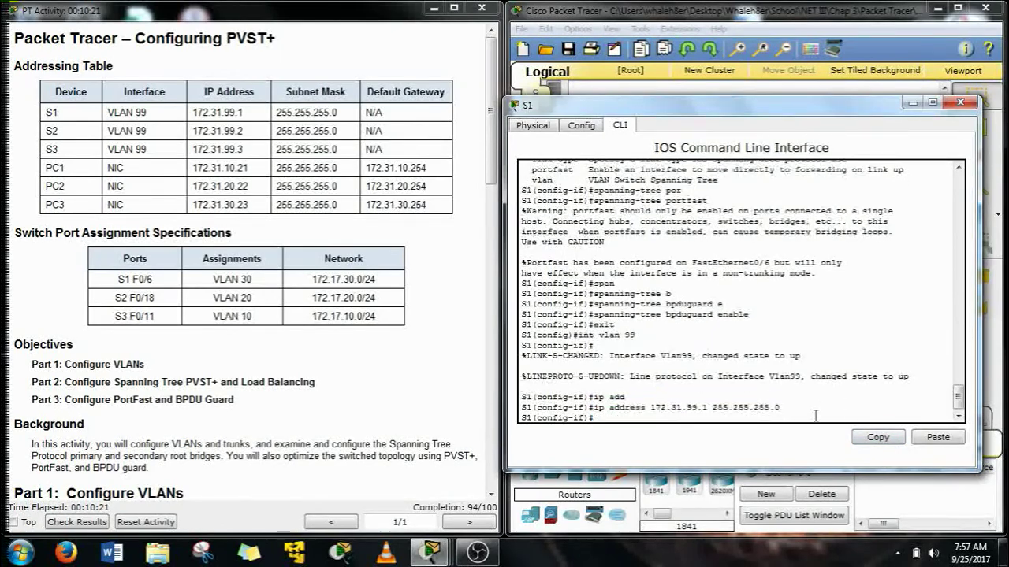
text(no shut)
key(Return)
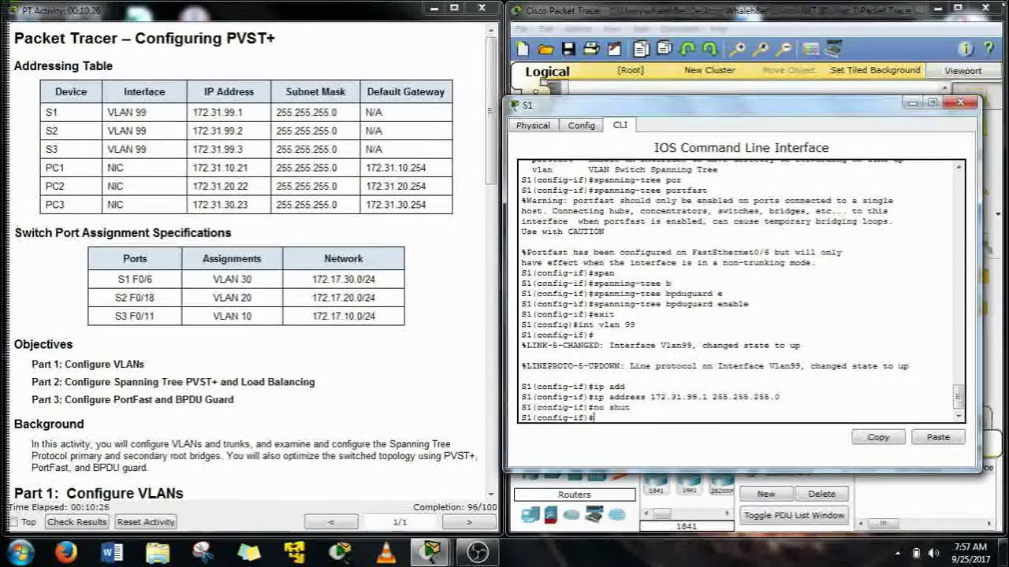
click(961, 103)
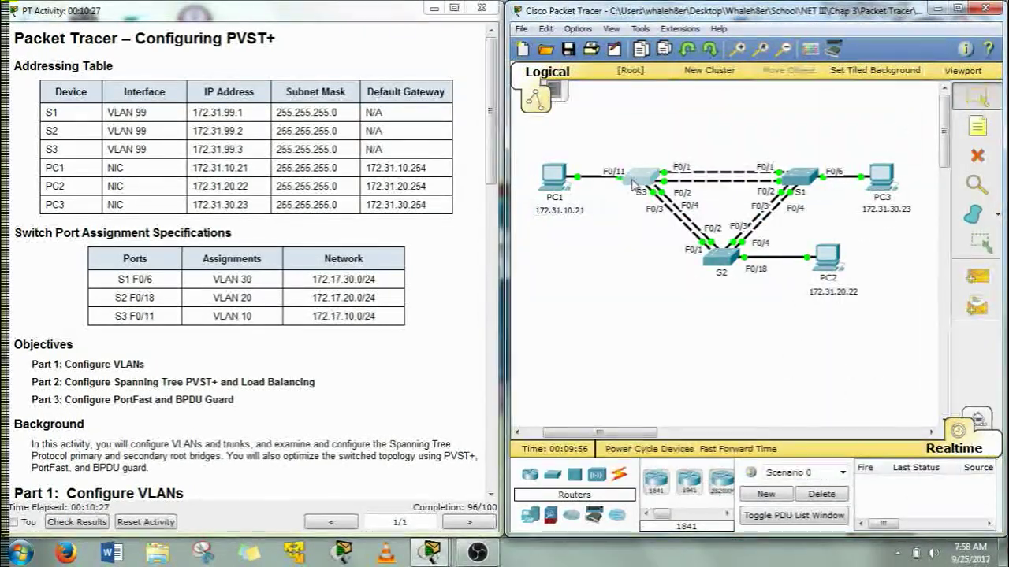
- On S3, leave the F0/11 configuration and enter interface VLAN 99
click(812, 178)
drag(709, 71, 737, 40)
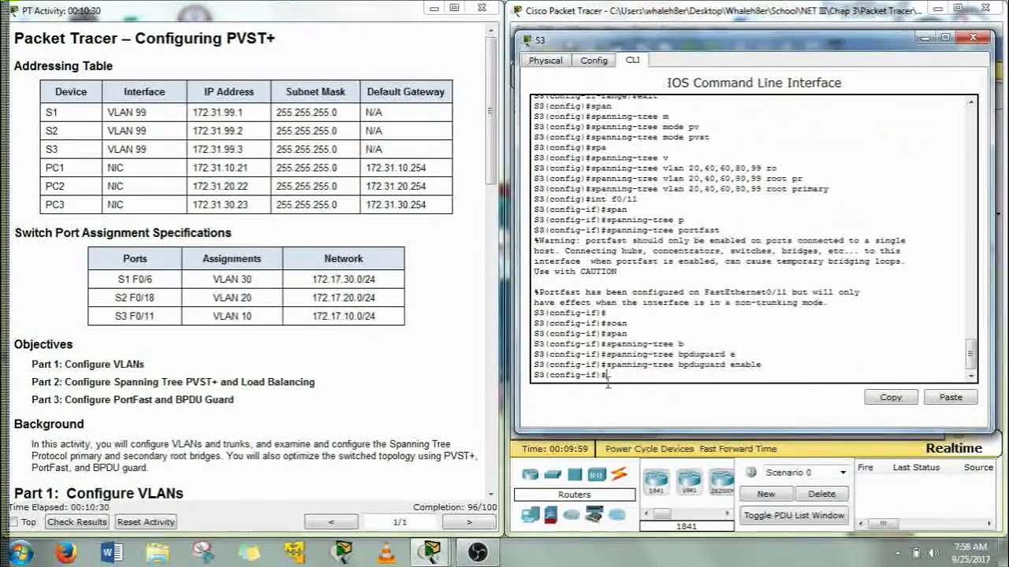
text(exit)
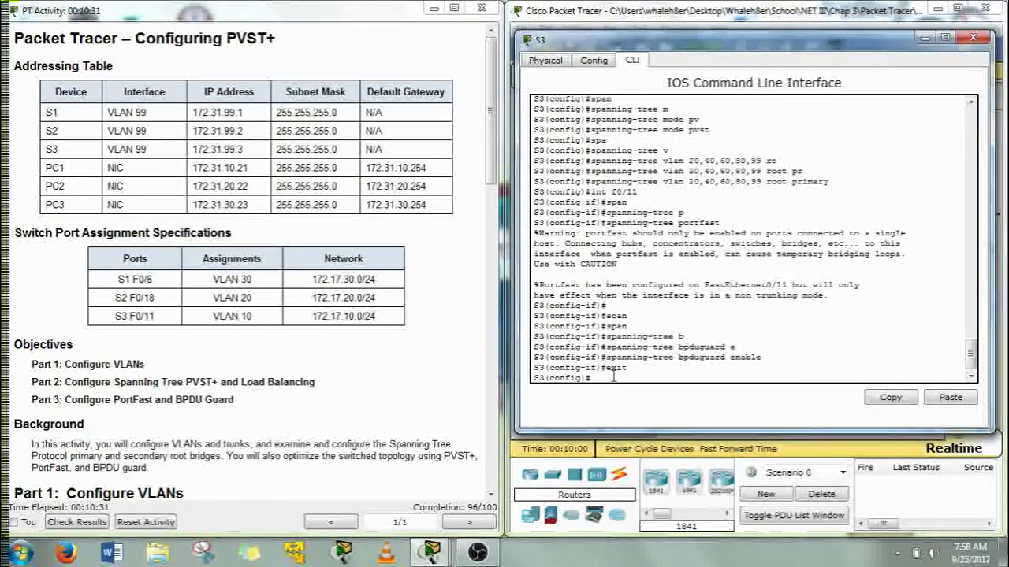
key(Return)
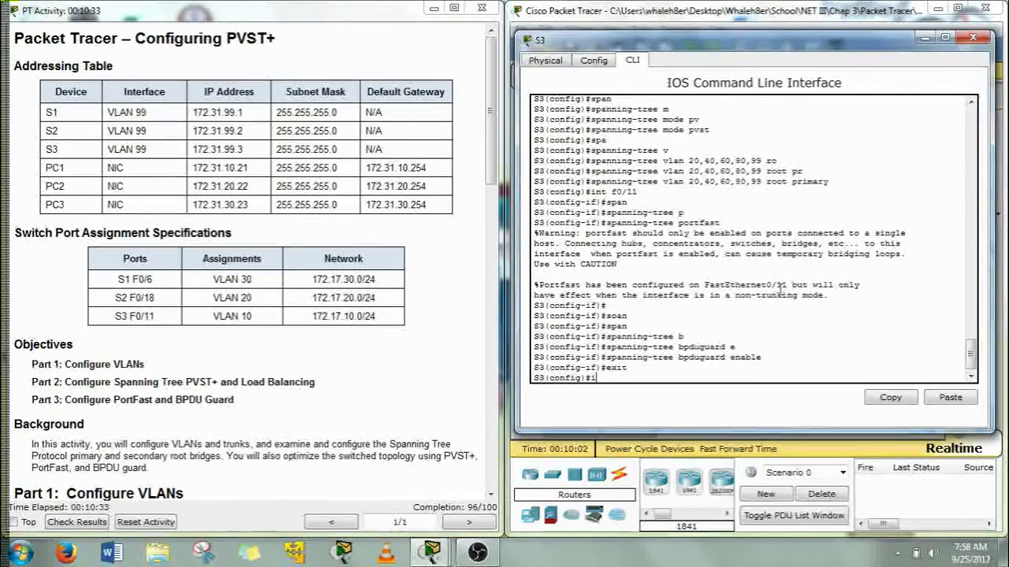
text(int vla)
key(Tab)
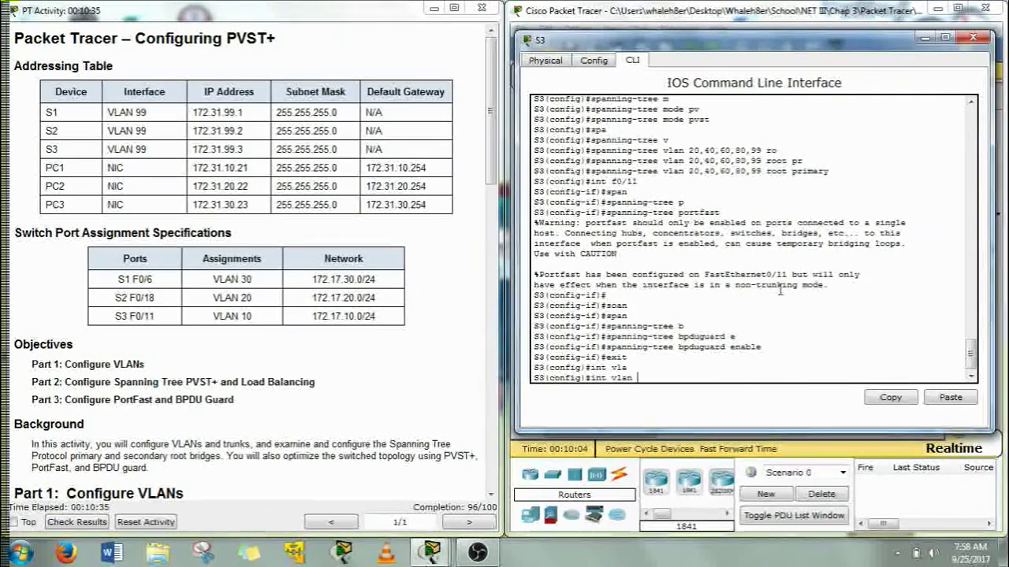
text(99)
key(Return)
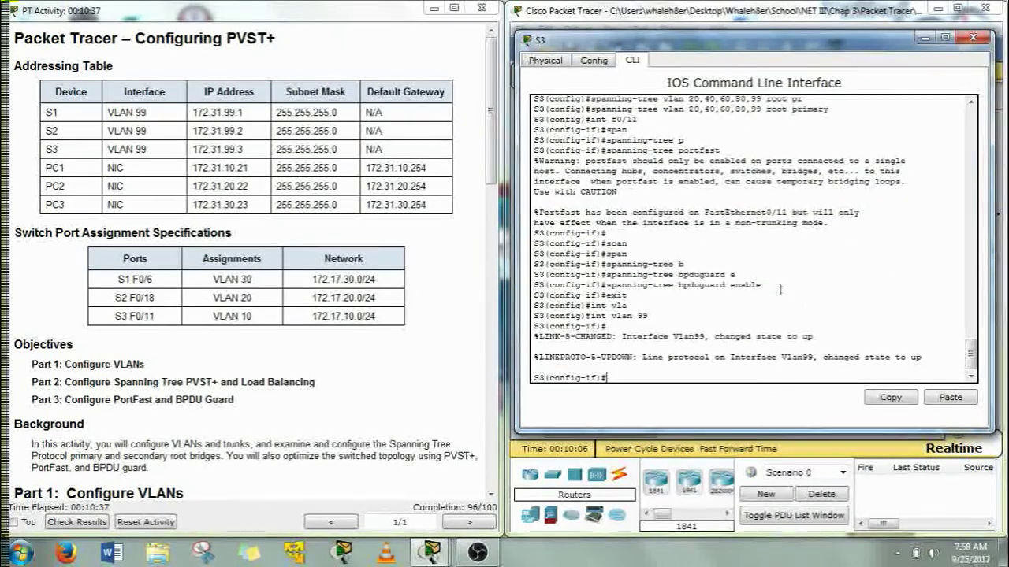
- Set the address to 172.31.99.3 255.255.255.0 and close the S3 console
key(Left)
key(Left)
key(Left)
key(Left)
key(Left)
key(Left)
key(Left)
key(Left)
key(Left)
key(Left)
key(Left)
key(Left)
key(Left)
key(Left)
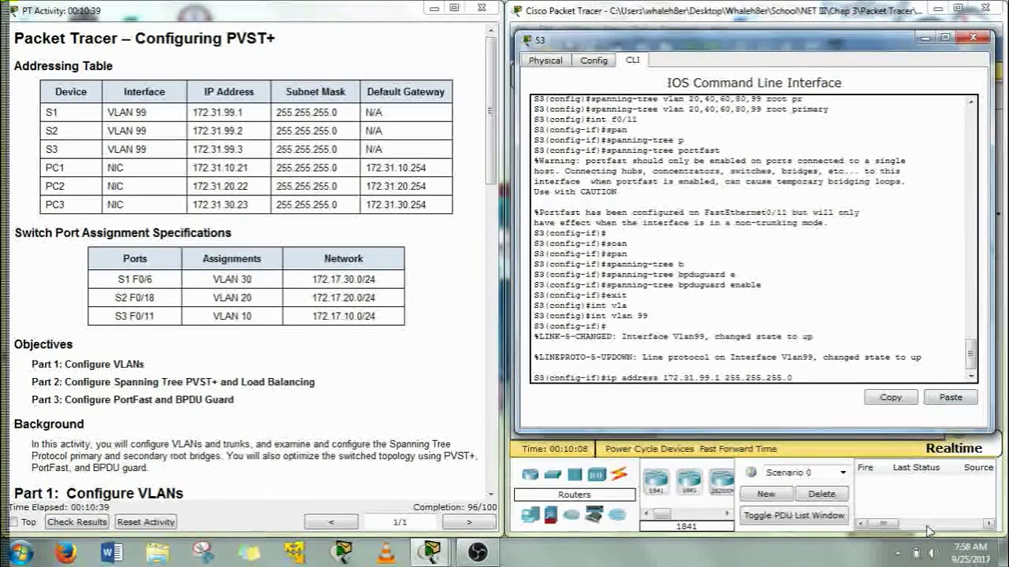
key(BackSpace)
text(3)
key(Return)
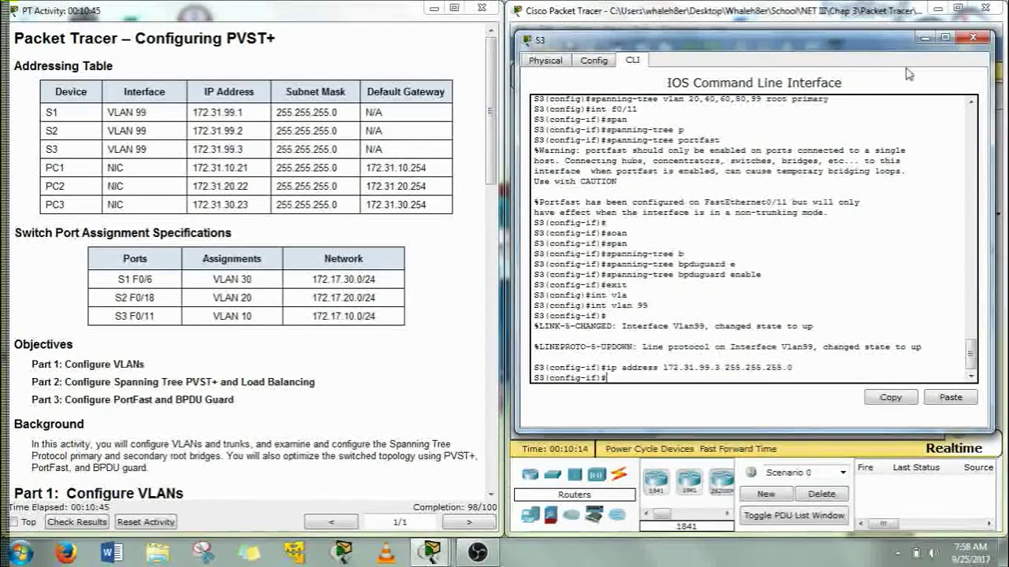
click(972, 37)
- On S2, enter interface VLAN 99 and apply 172.31.99.2 255.255.255.0 using the pasted address command
click(736, 249)
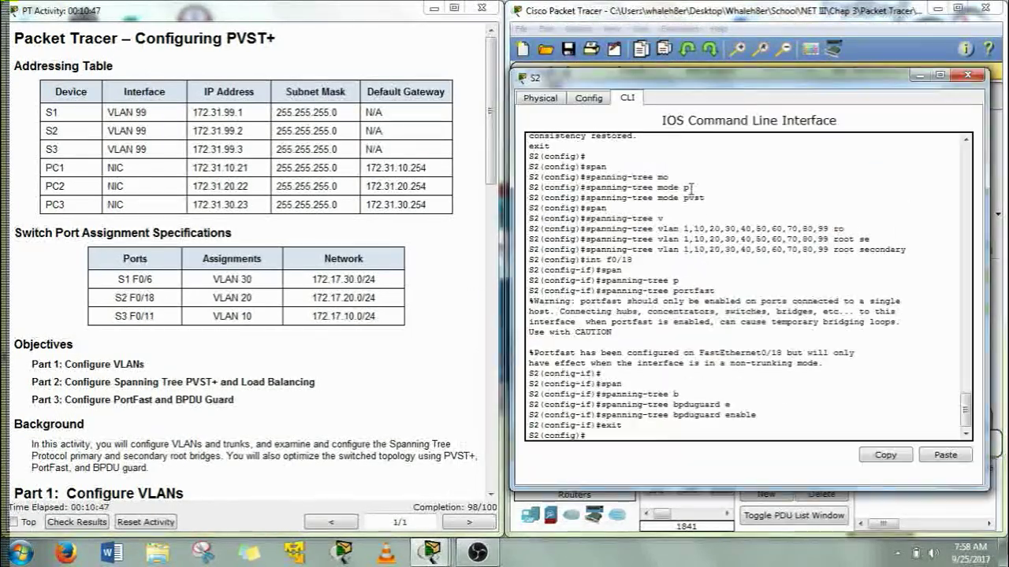
key(Return)
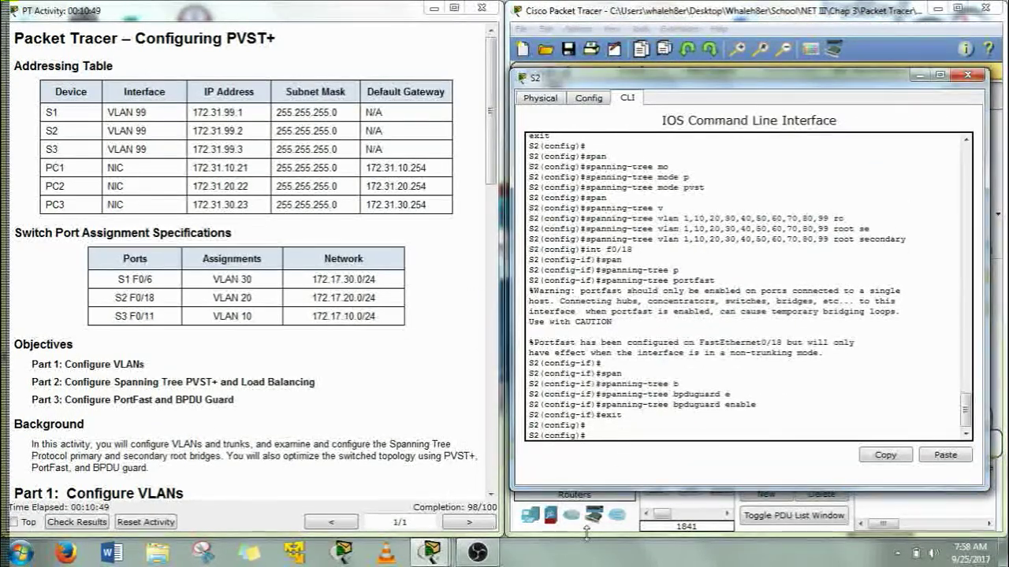
text(int vlan 99)
key(Return)
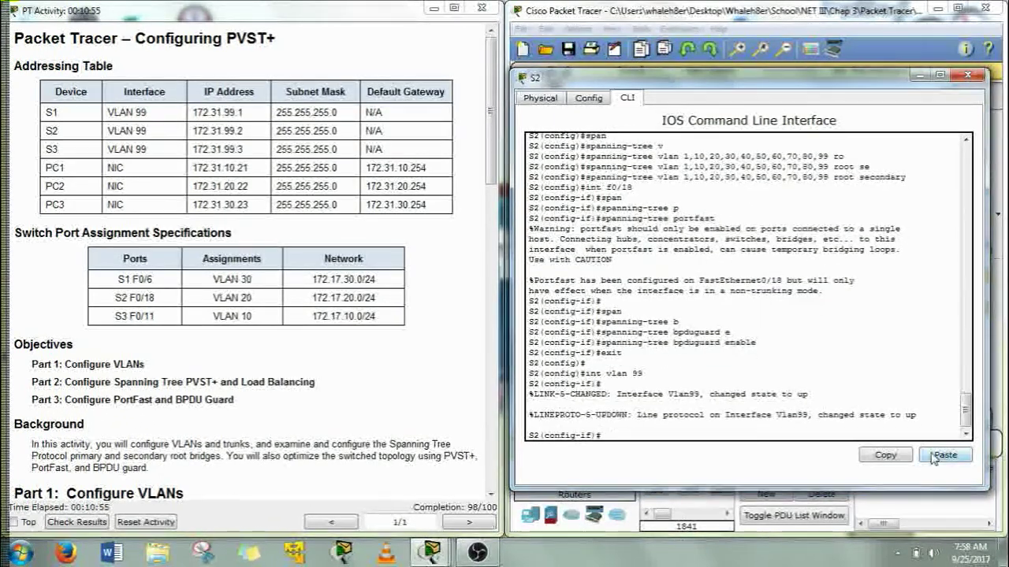
key(ctrl+v)
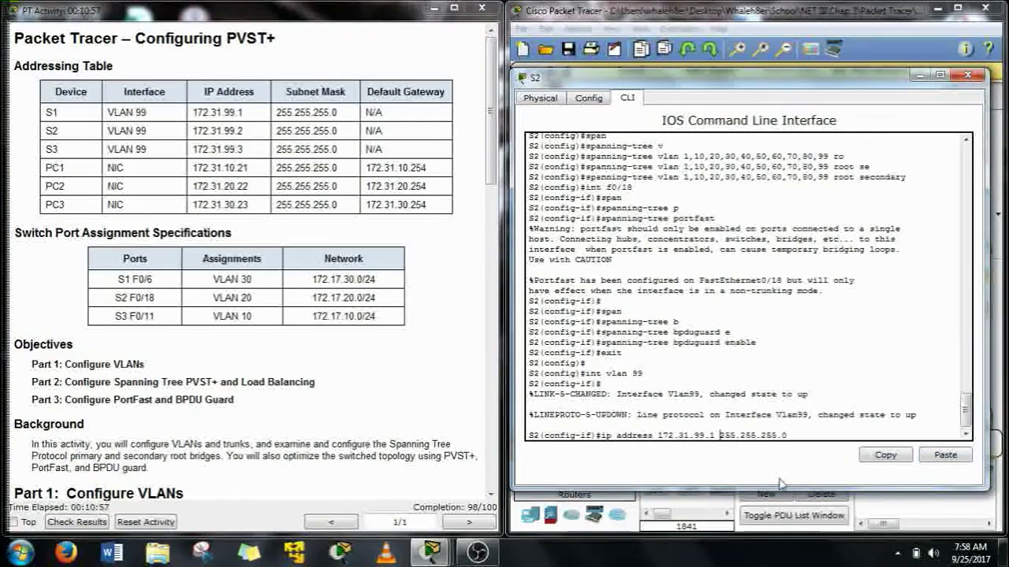
key(Left)
key(Left)
key(Left)
key(Left)
key(Left)
key(Left)
key(Left)
key(Left)
key(Left)
key(BackSpace)
text(2)
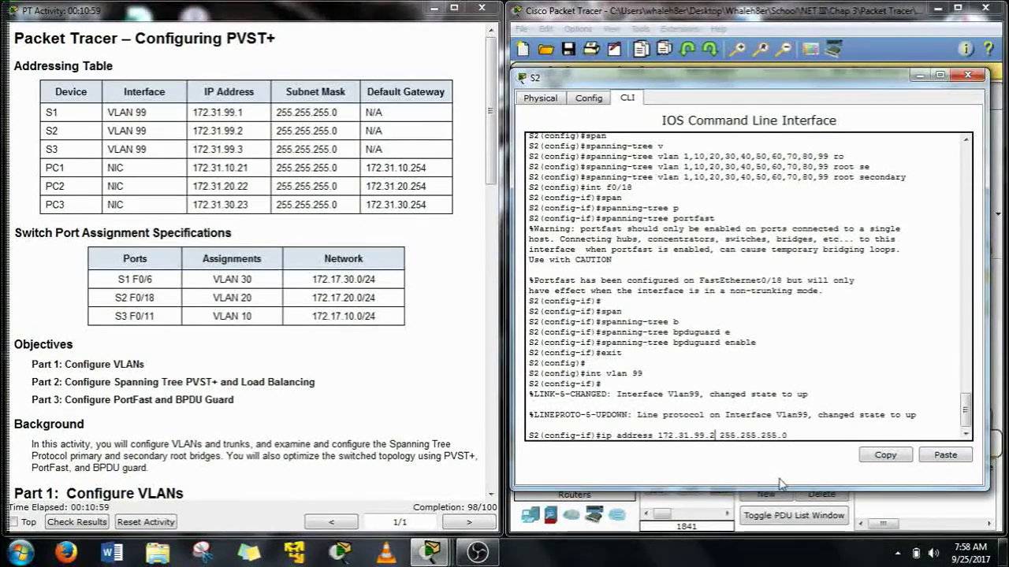
key(Return)
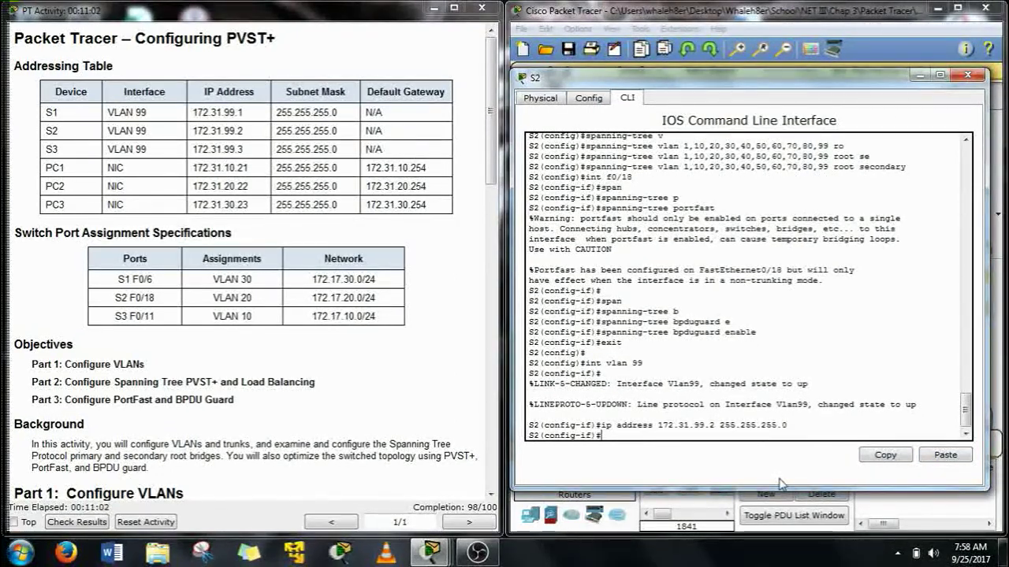